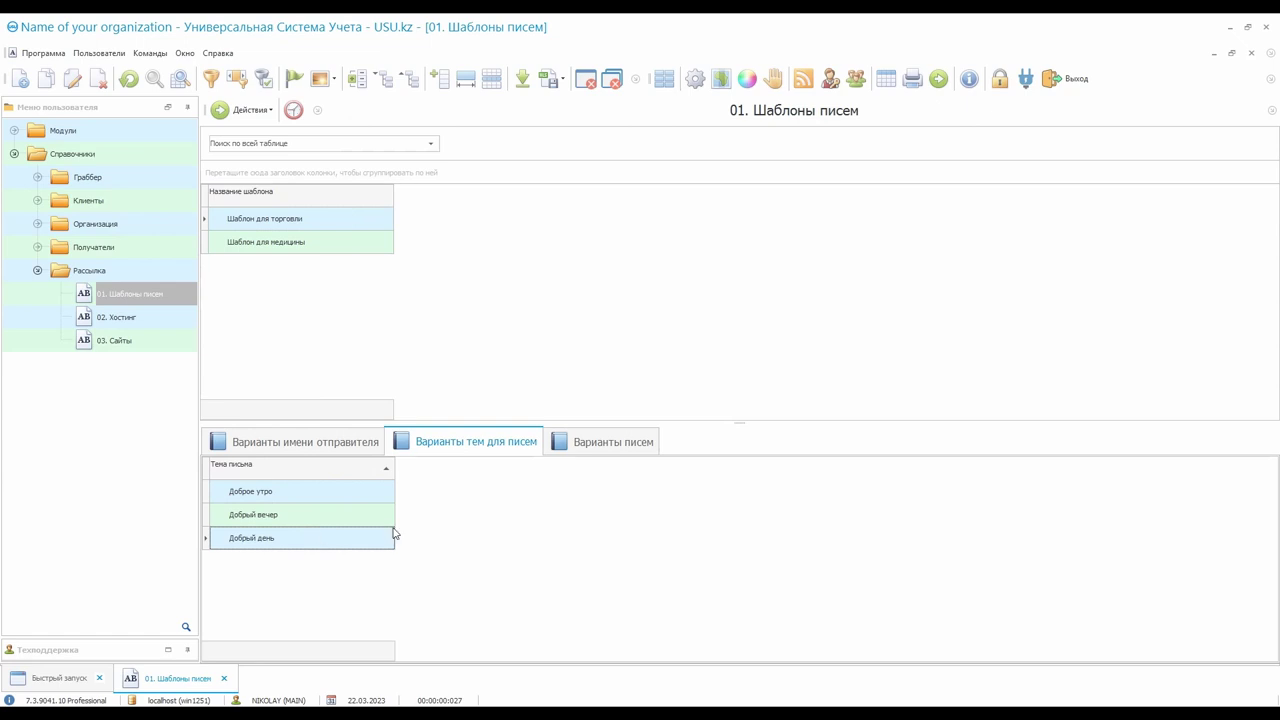
Show the template's two letter-text variants and confirm the first is flagged for stop-word «дешево»
click(602, 455)
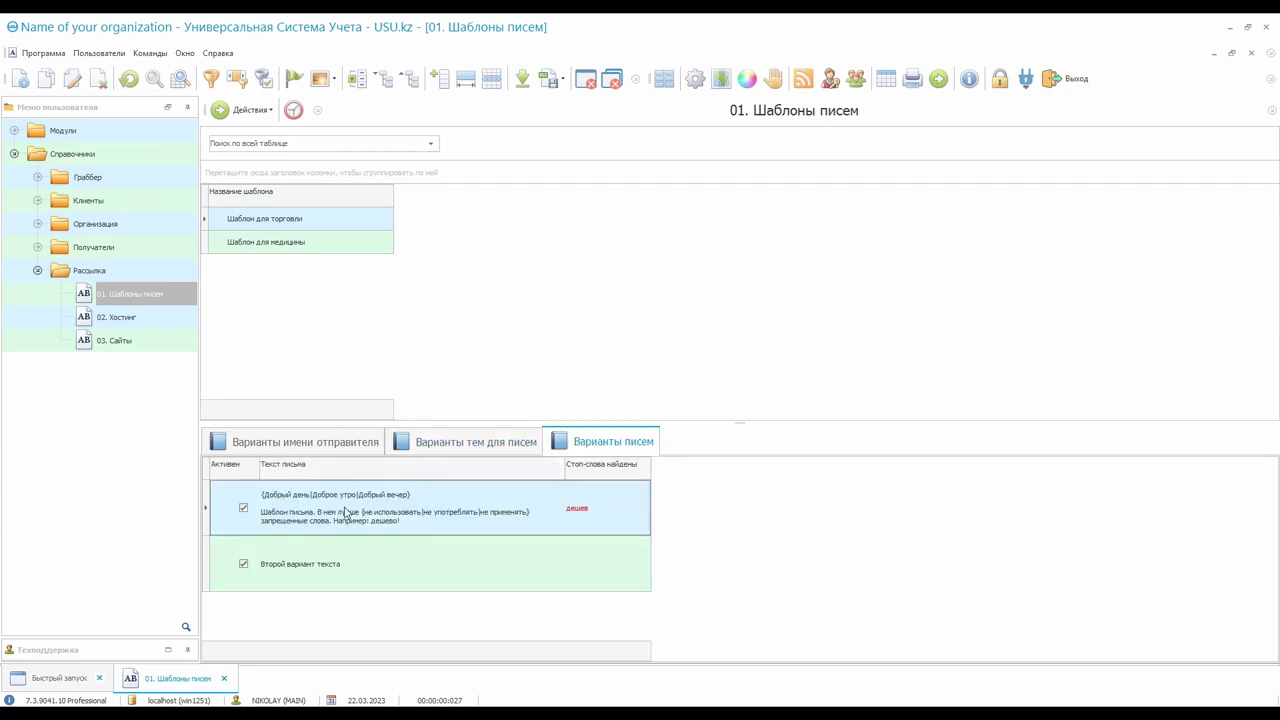
click(381, 573)
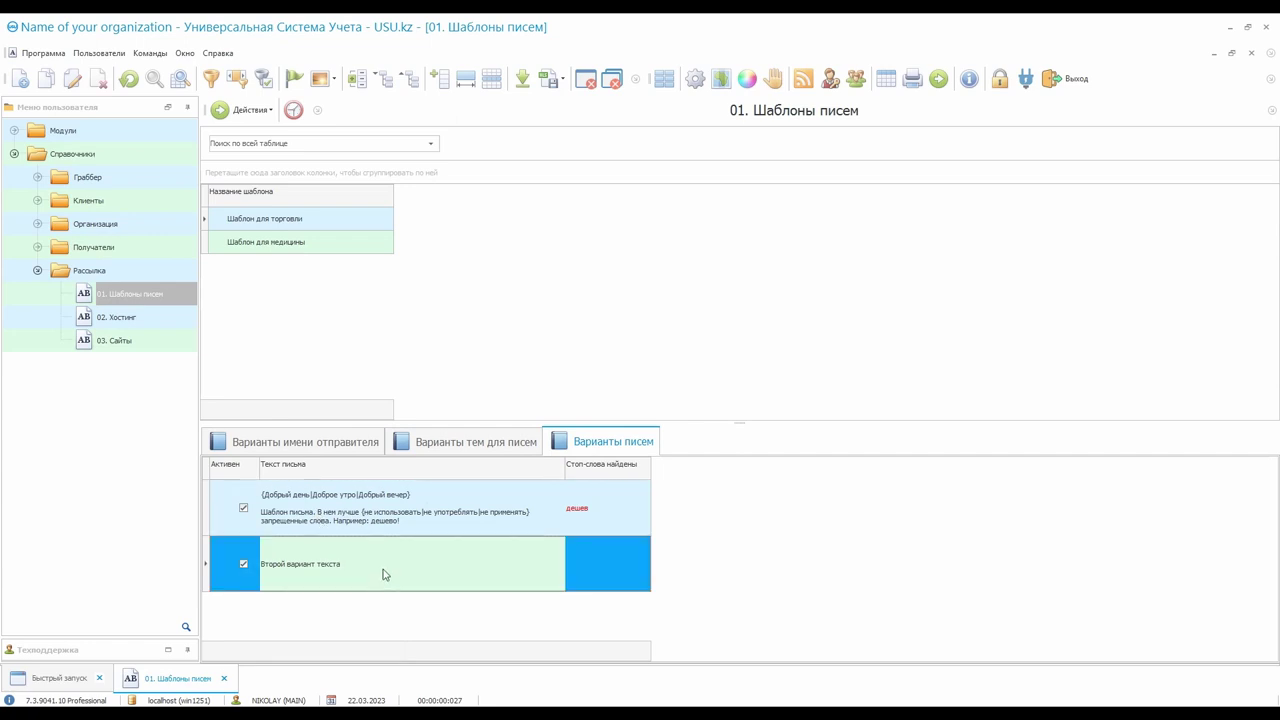
click(443, 491)
click(436, 578)
click(448, 500)
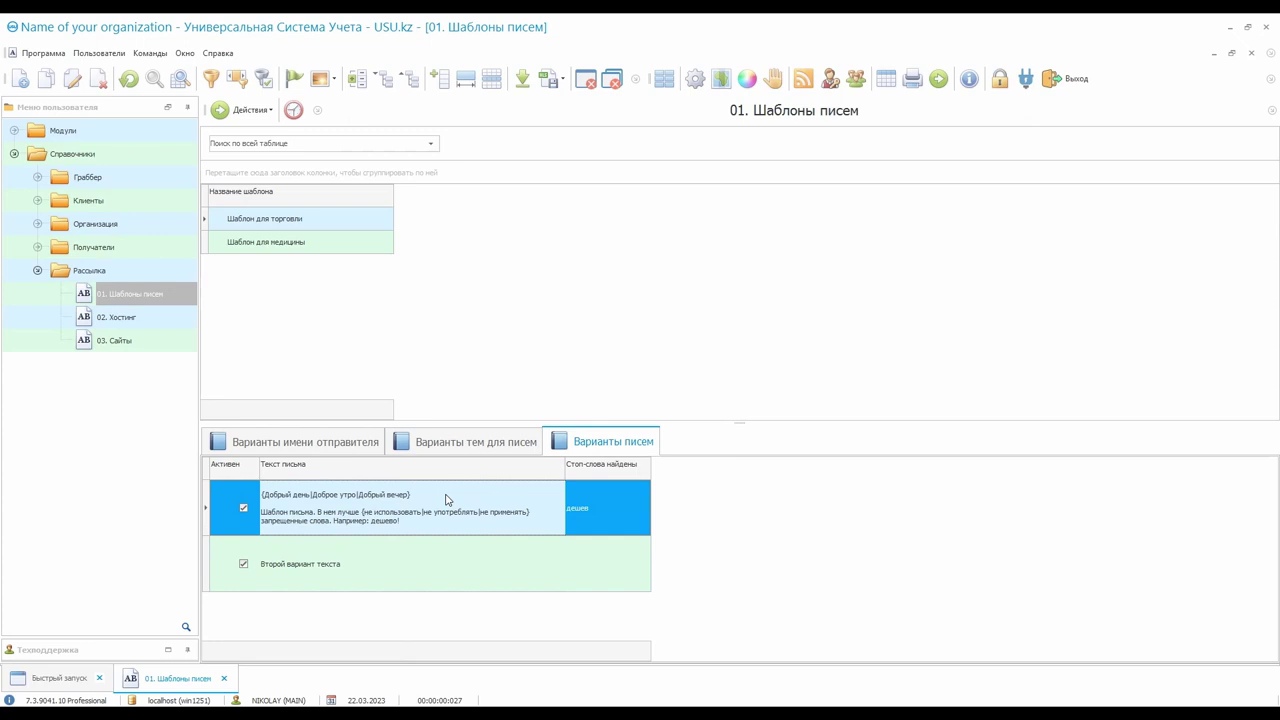
click(335, 517)
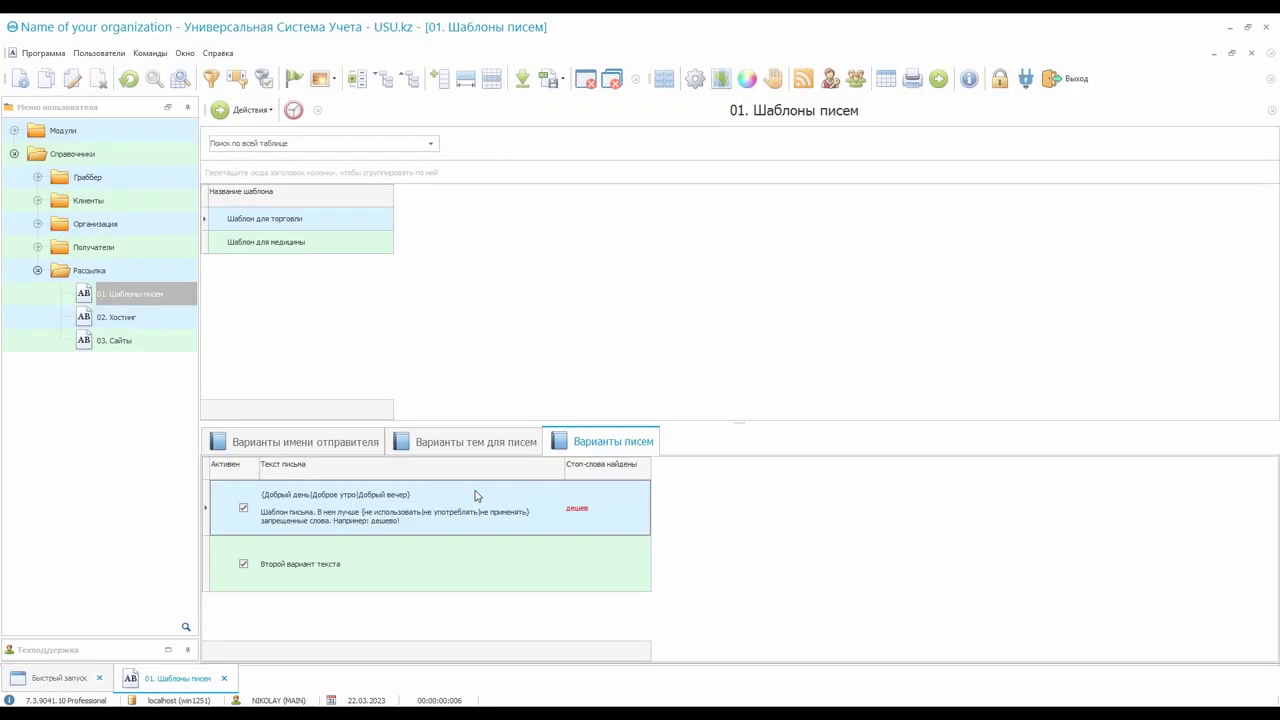
click(619, 508)
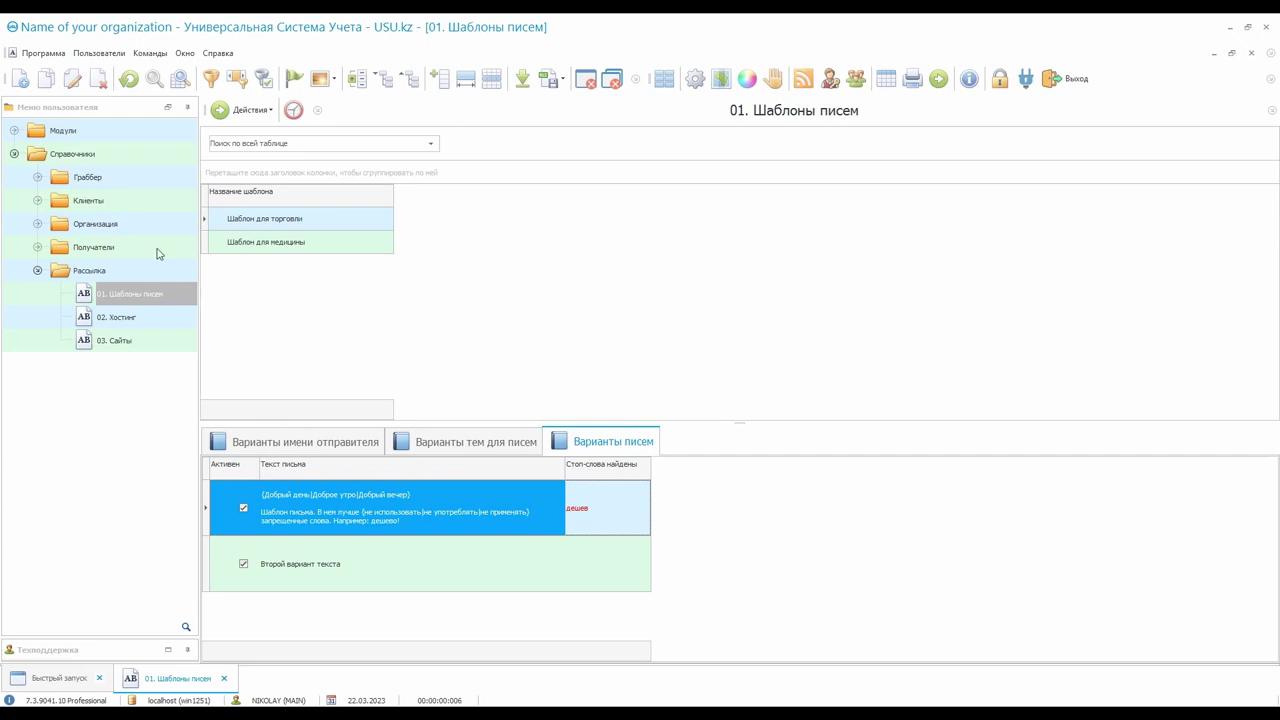
Expand Получатели and open the Стоп-слова list, scrolling through its entries
double_click(157, 248)
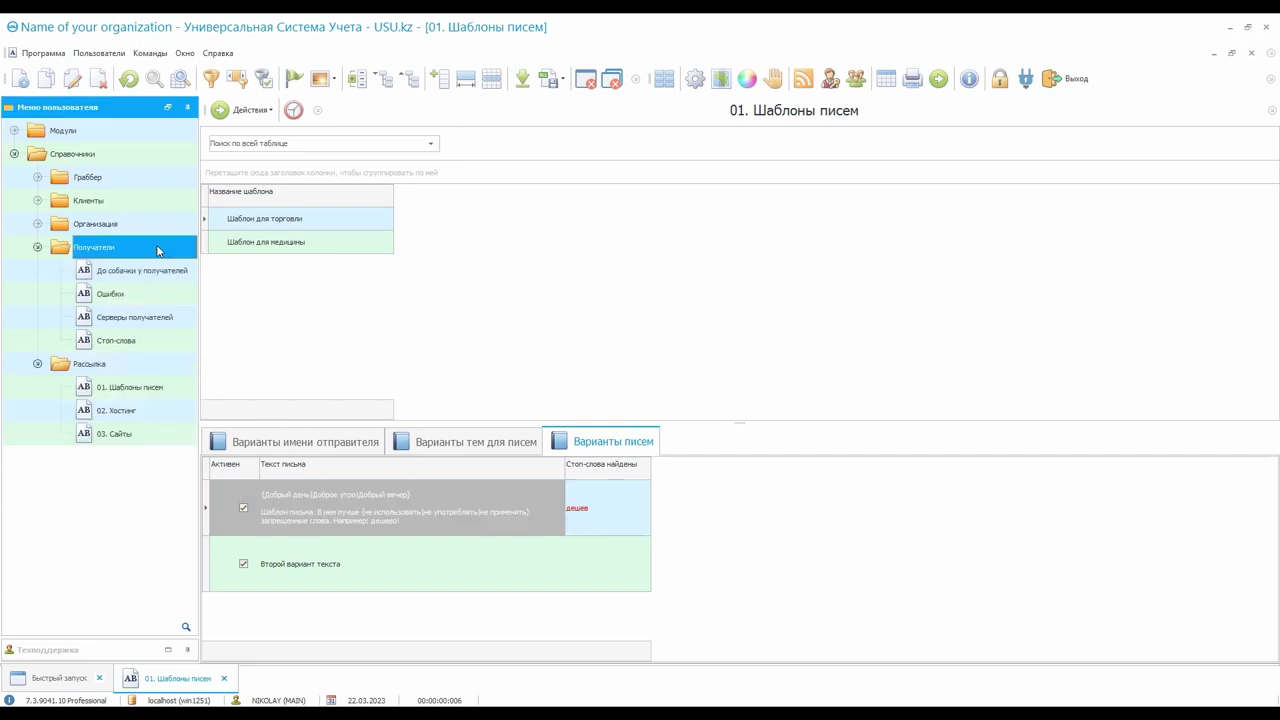
double_click(140, 344)
click(331, 346)
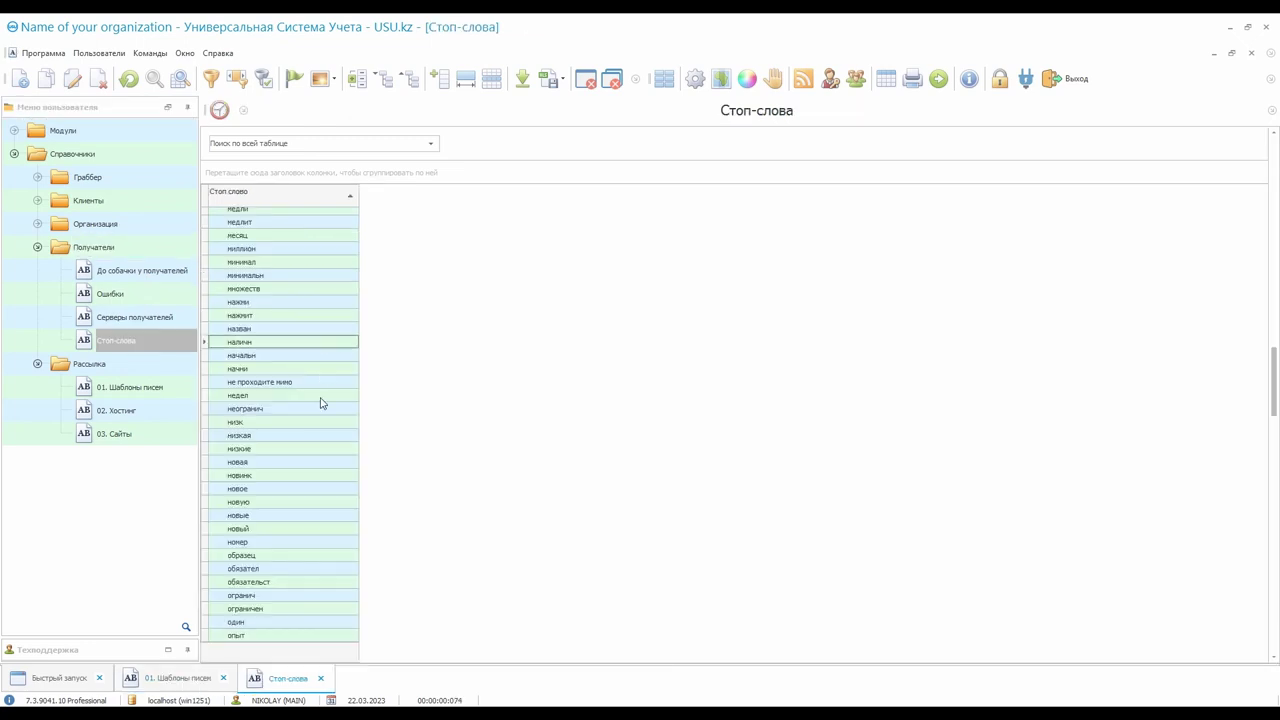
scroll(323, 480, down, 10)
scroll(323, 480, down, 9)
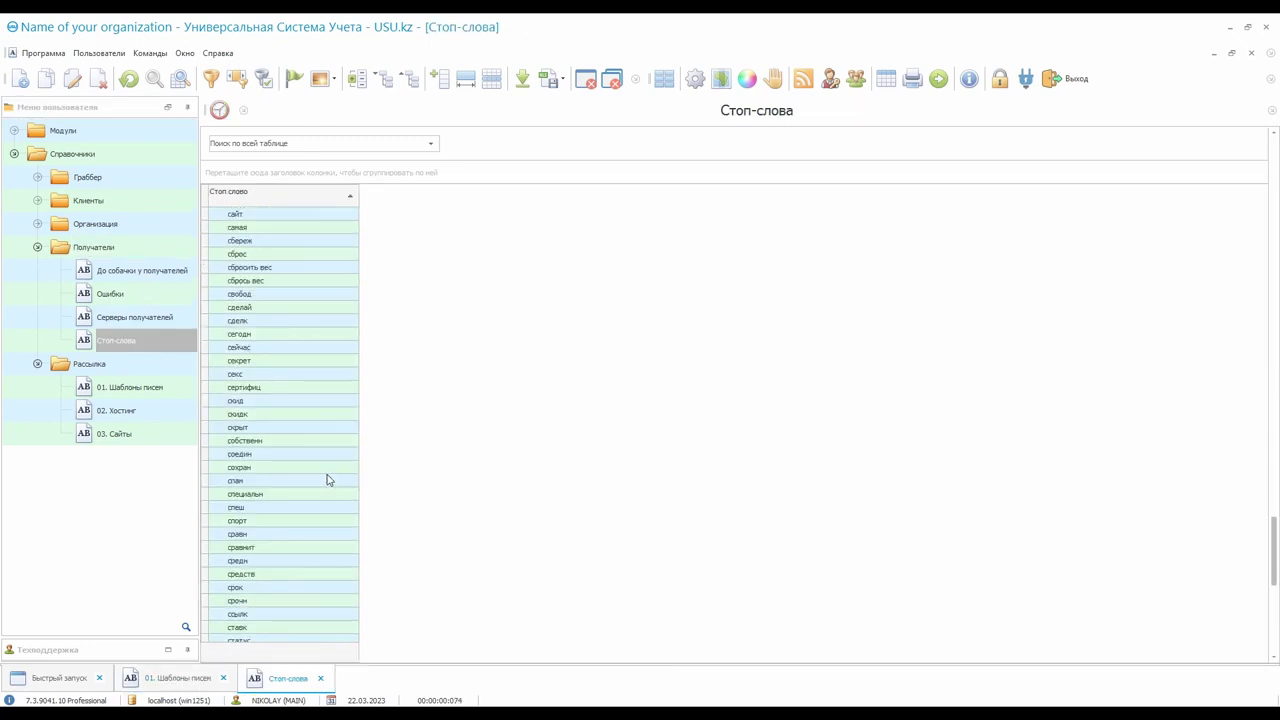
Return to 01. Шаблоны писем, then open the 02. Хостинг reference listing Хостинг company1.com
click(178, 678)
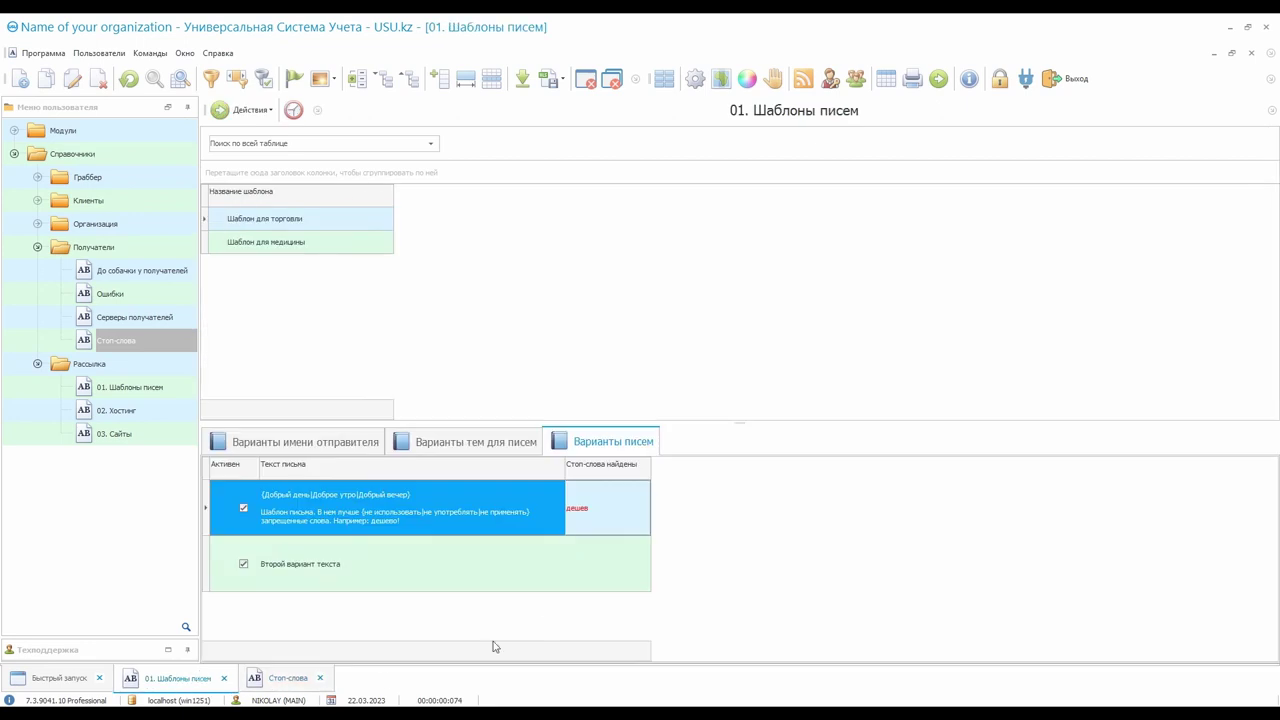
right_click(540, 503)
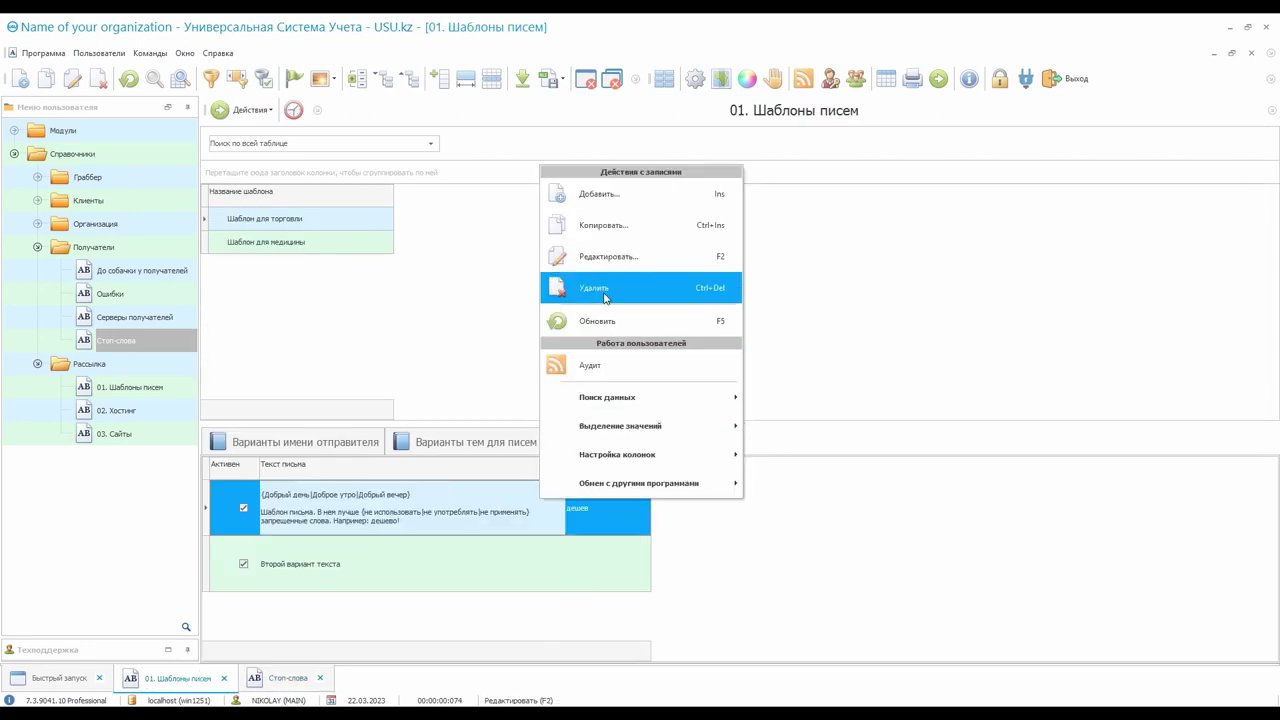
click(545, 514)
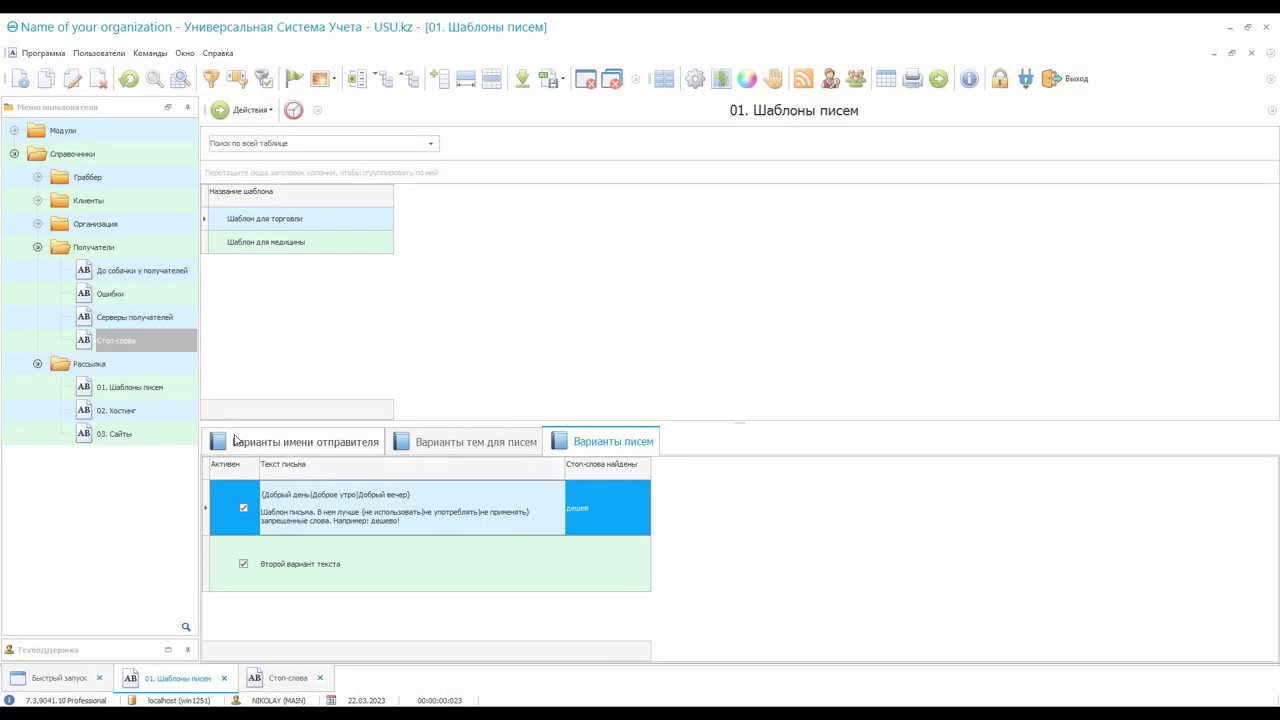
click(170, 412)
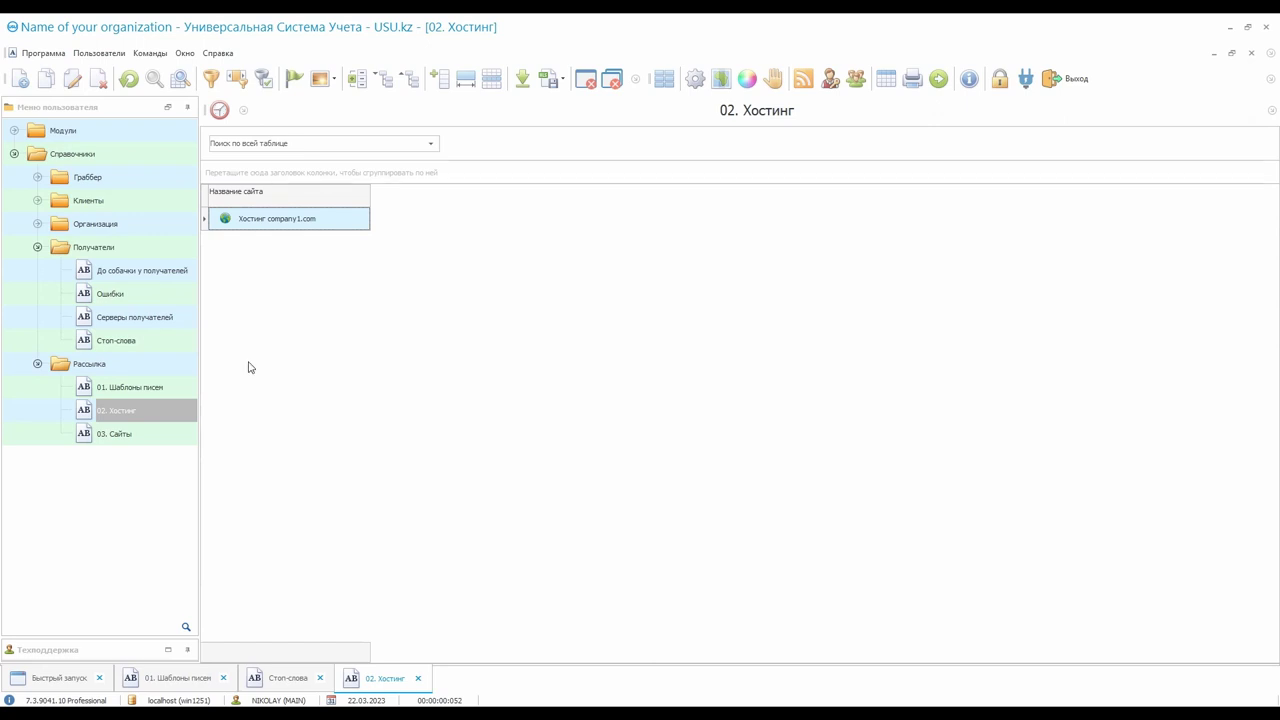
Open 03. Сайты and view the mailbox linked to company2.ru and to company1.com
click(145, 432)
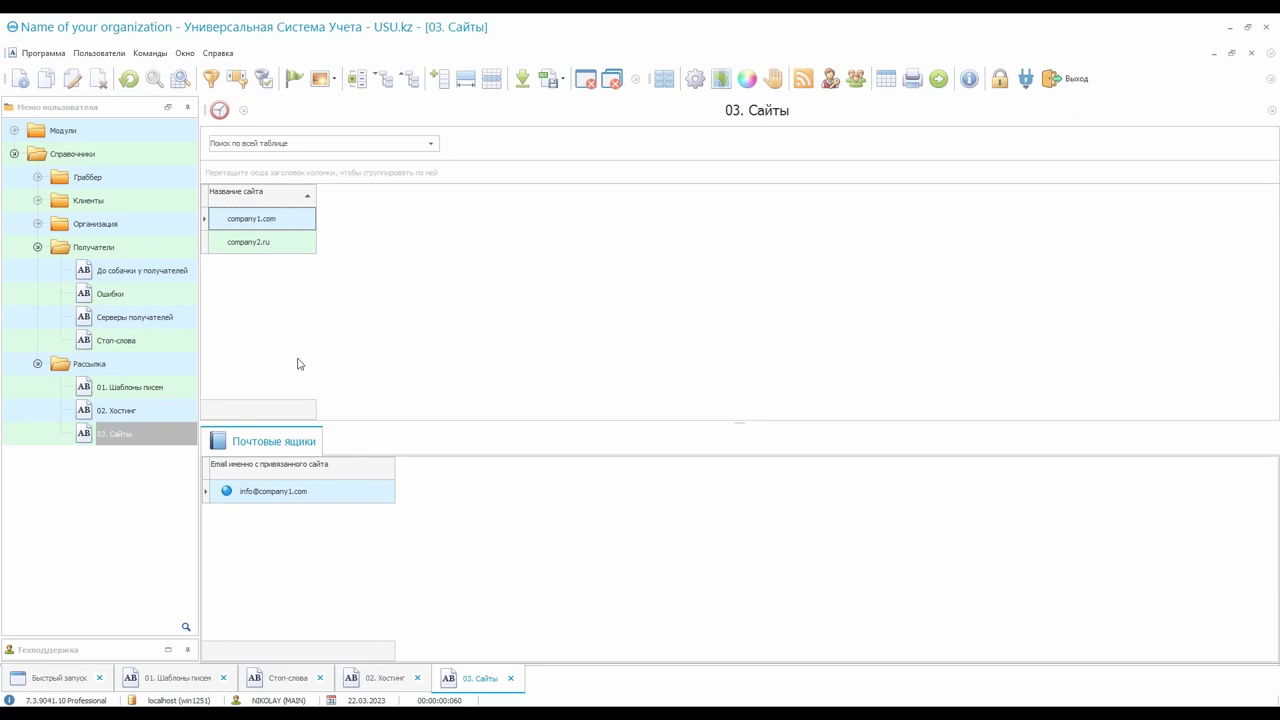
click(290, 243)
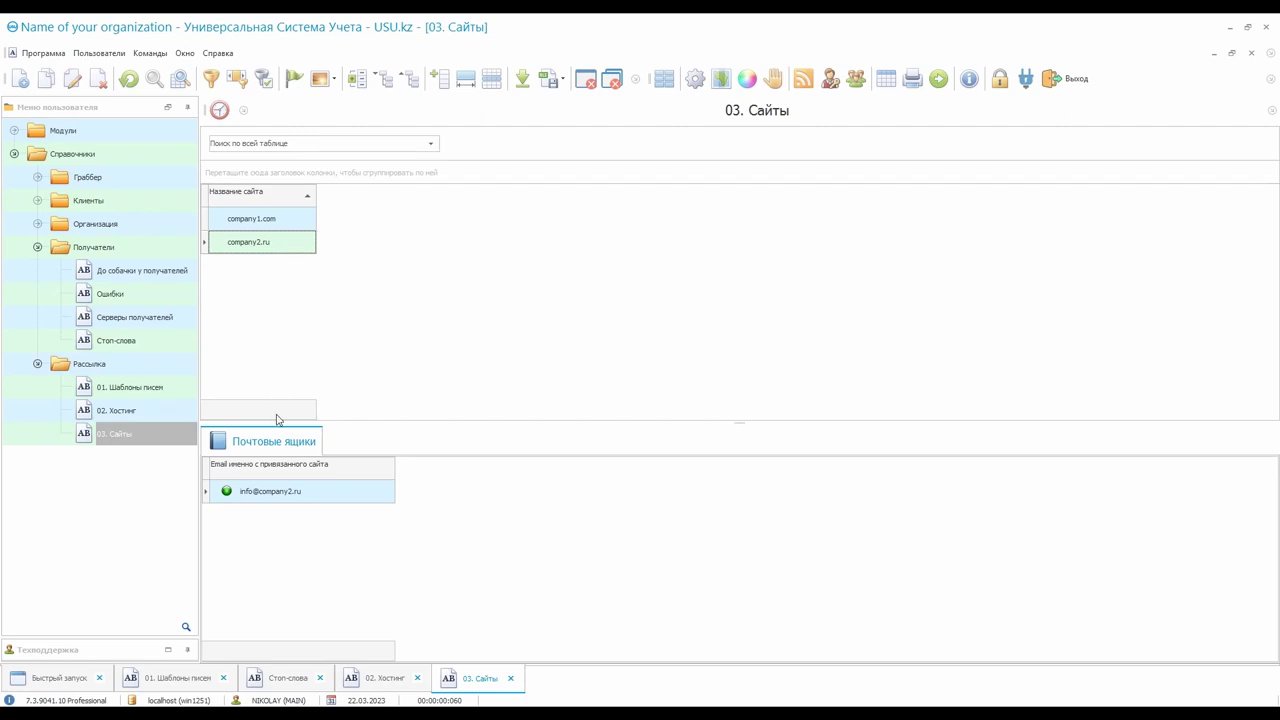
click(315, 498)
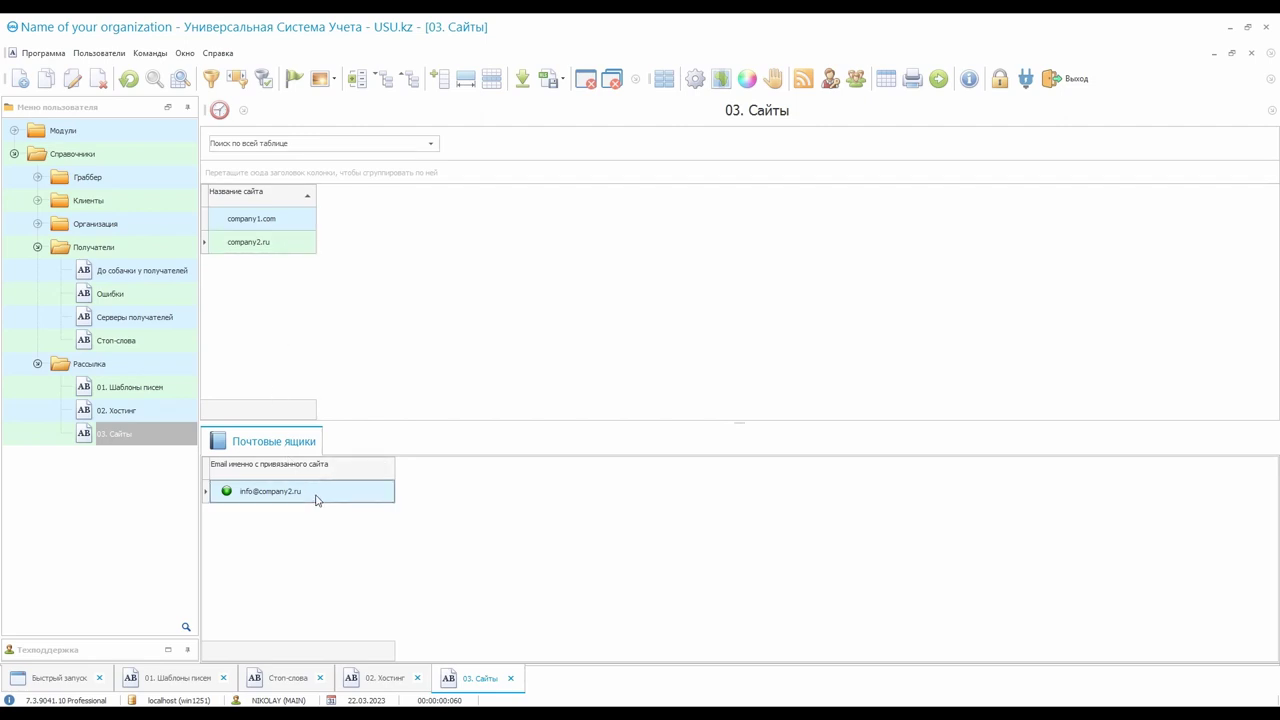
click(293, 220)
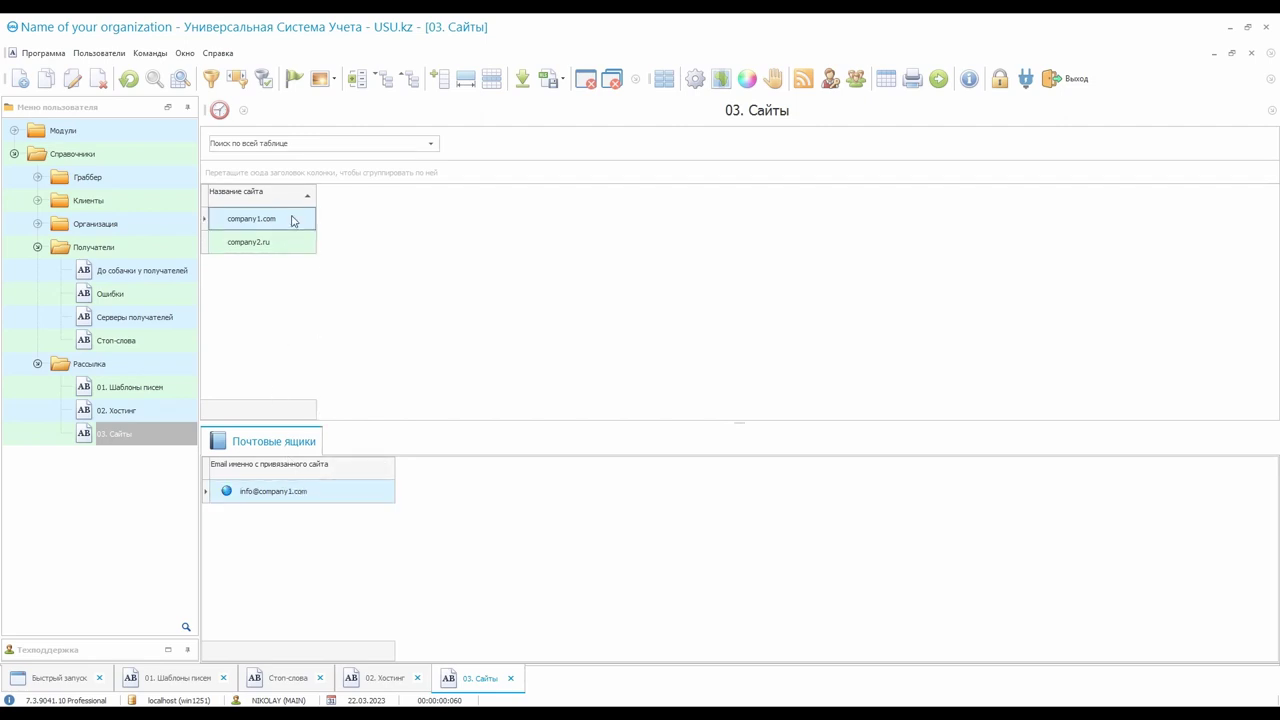
click(322, 499)
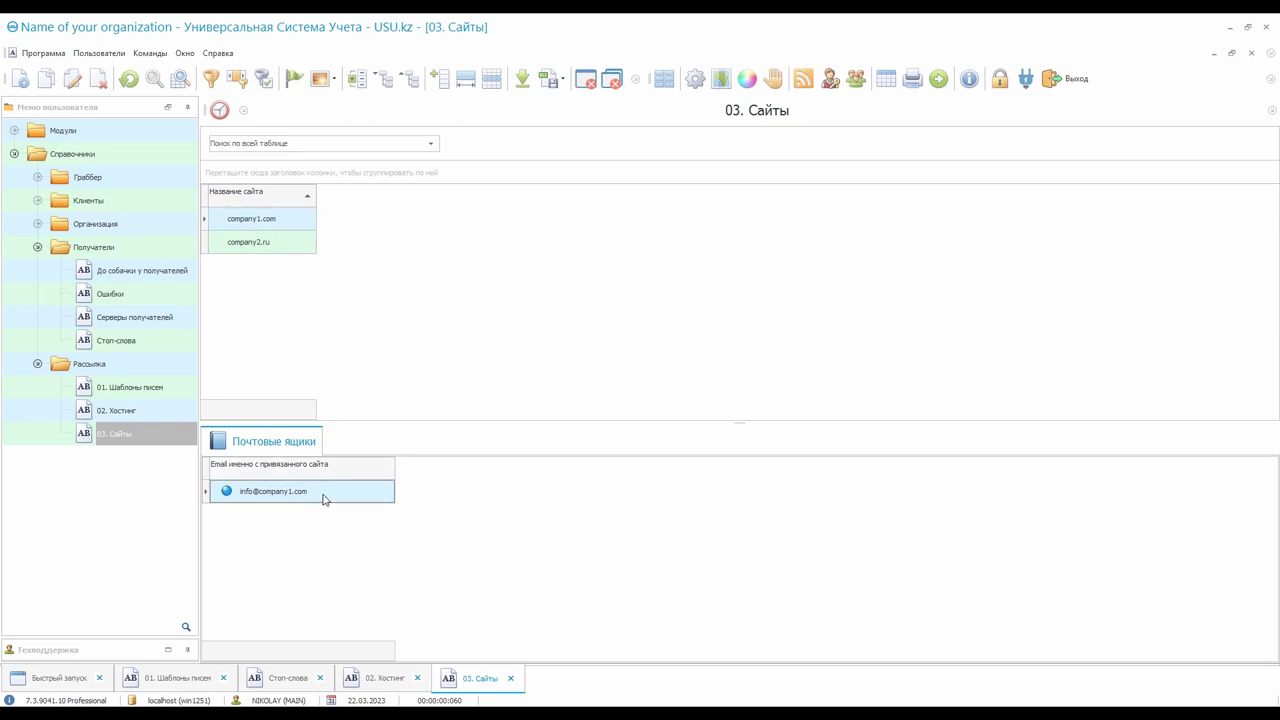
Collapse Справочники and expand Модули with its Рассылка and Клиенты groups
double_click(141, 153)
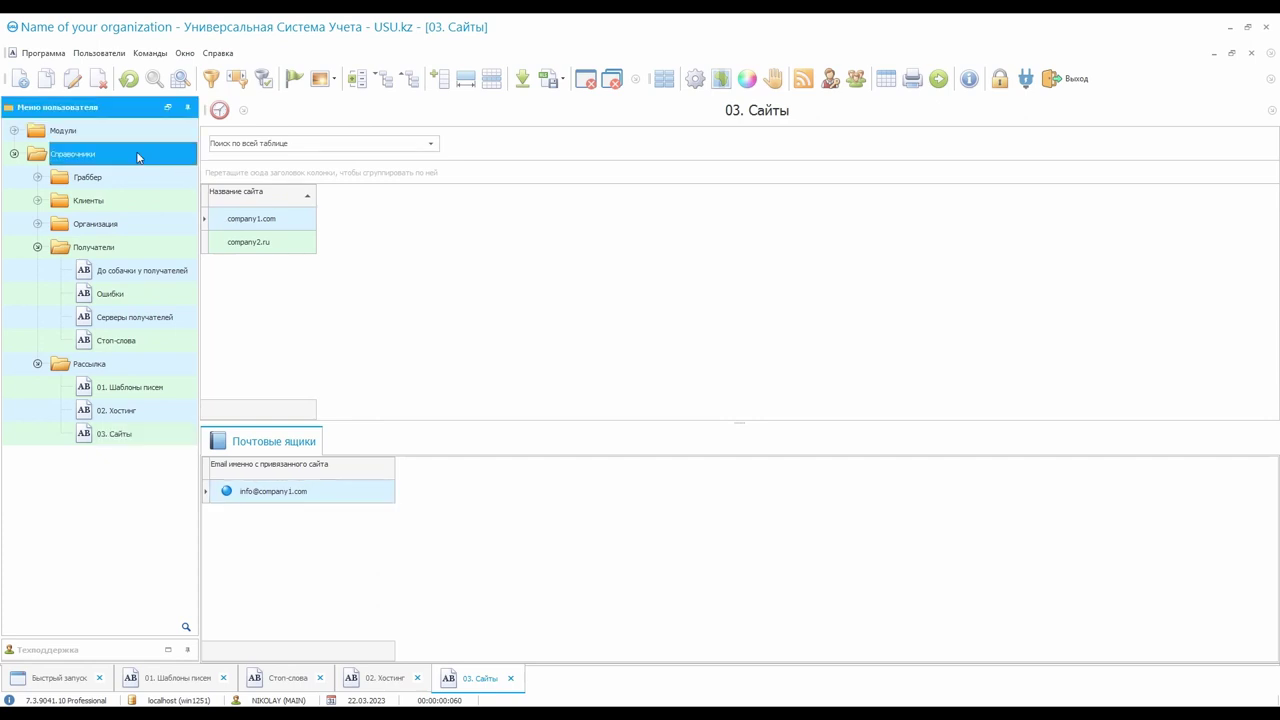
double_click(143, 135)
click(39, 178)
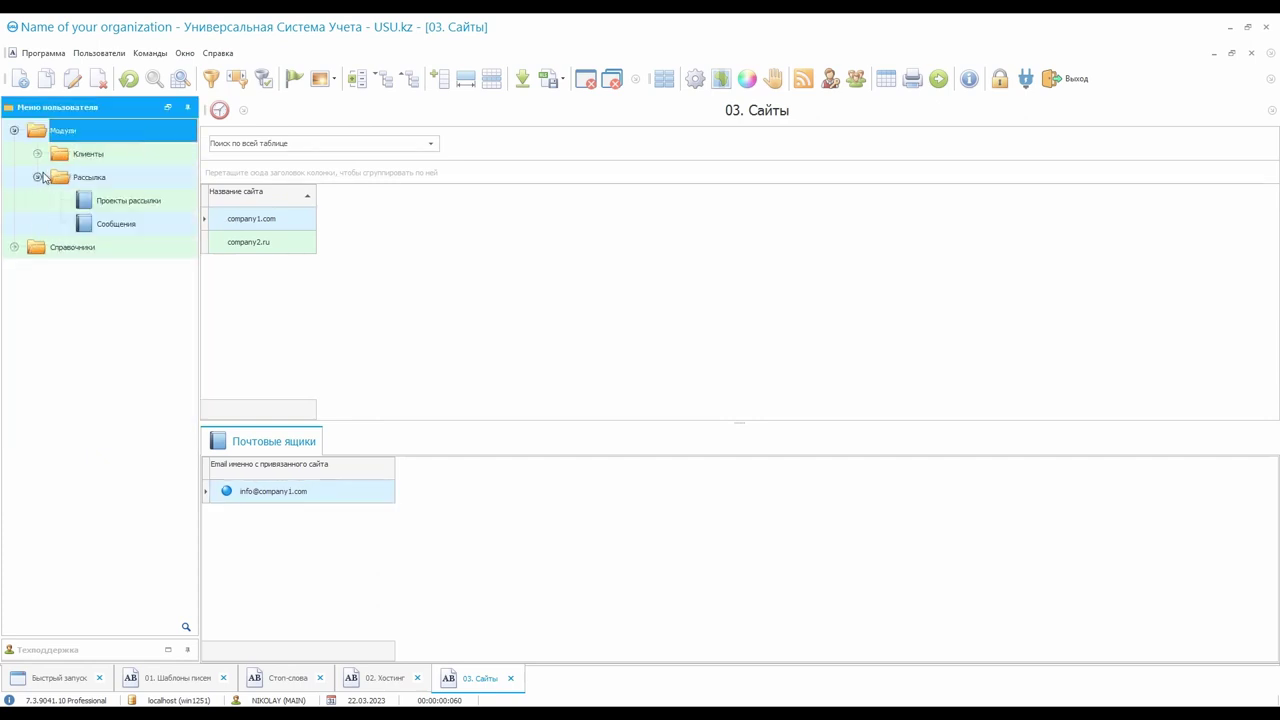
click(39, 155)
Edit the Медицина mailing project to enable mail.ru address checking and save it
double_click(176, 226)
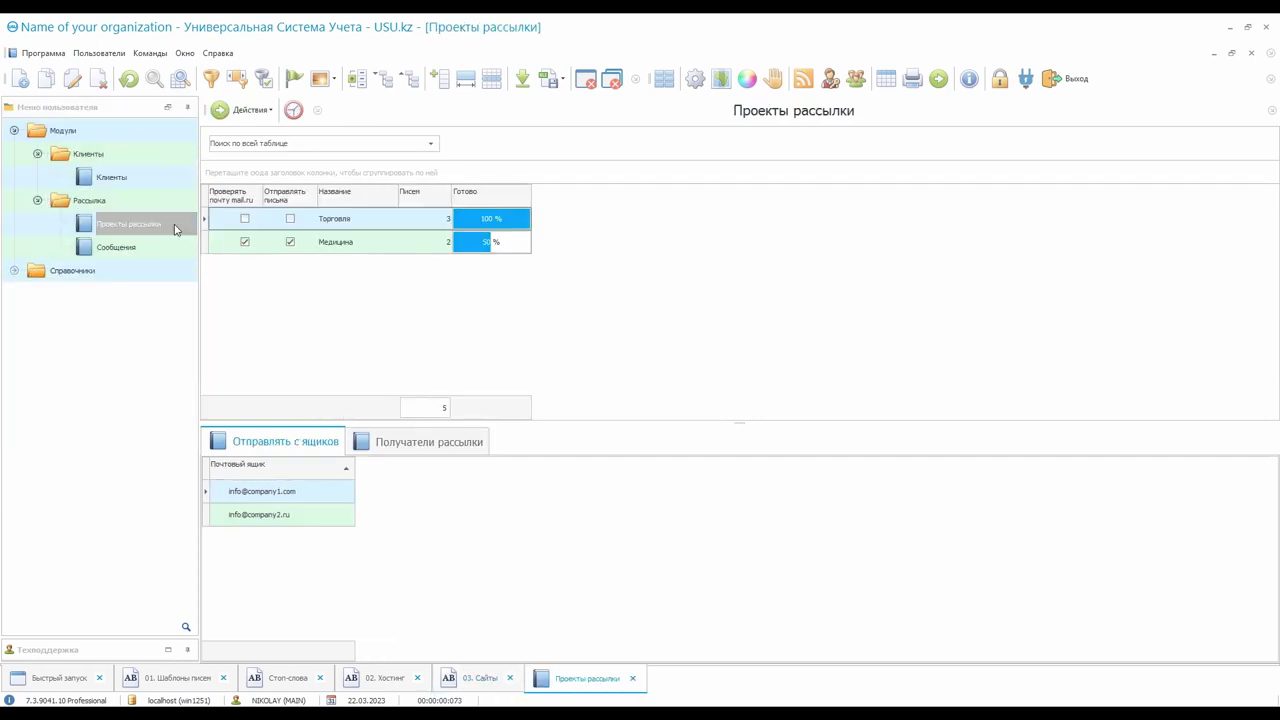
click(364, 221)
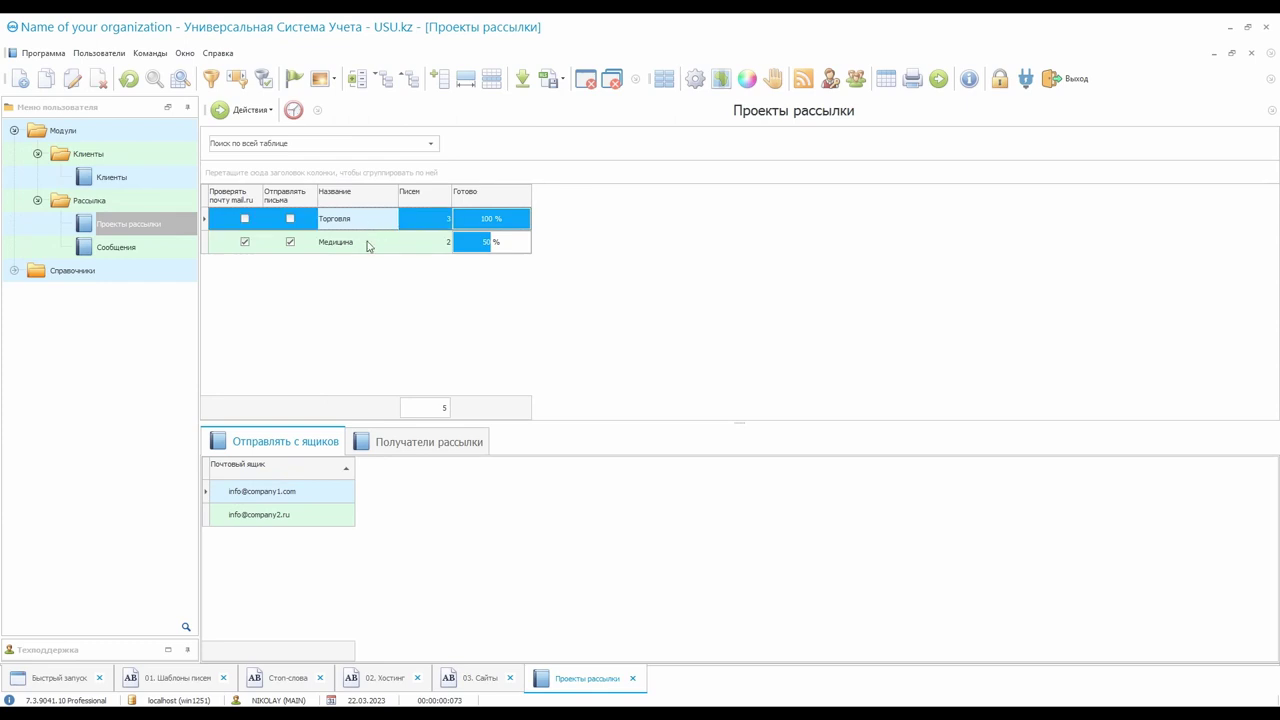
click(371, 248)
double_click(375, 244)
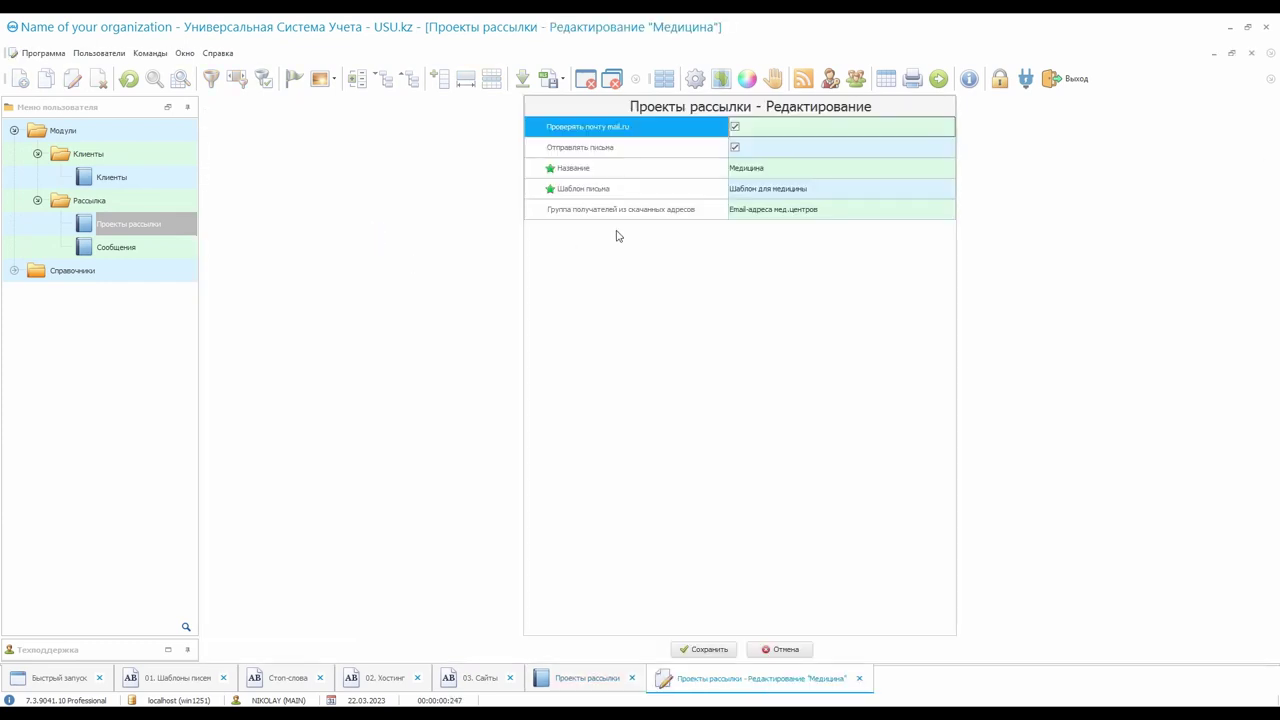
click(646, 192)
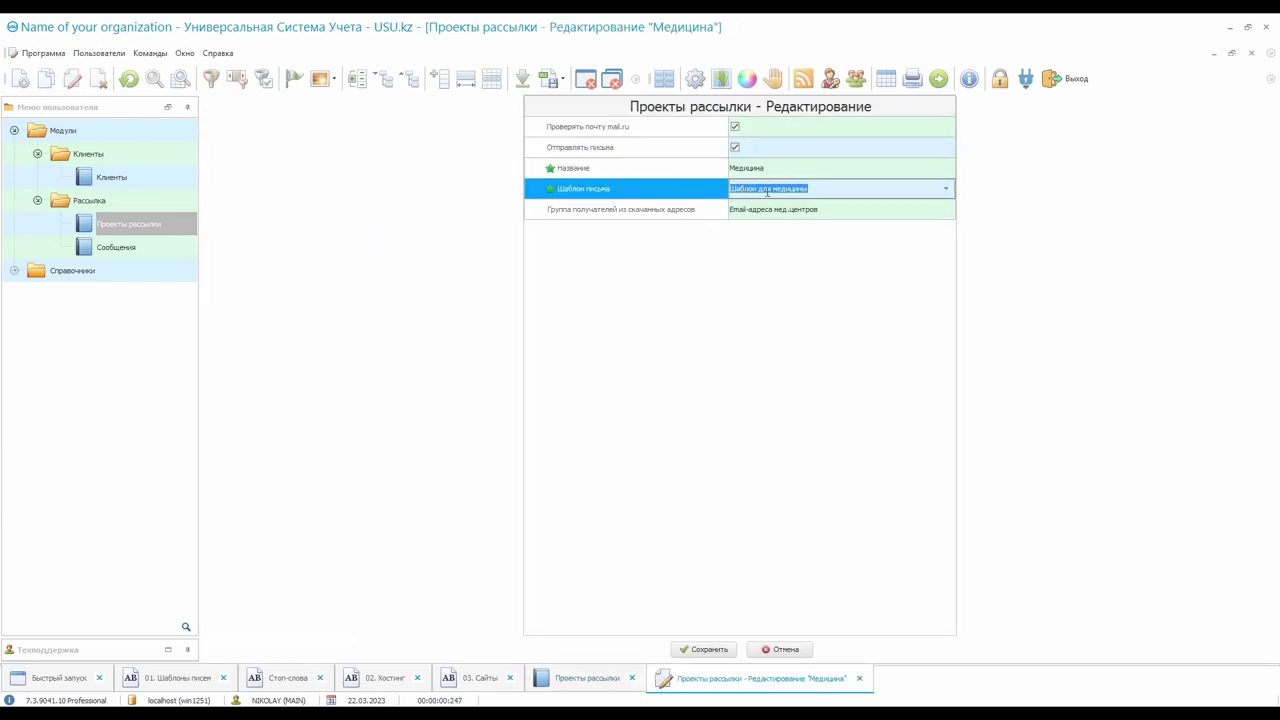
click(662, 133)
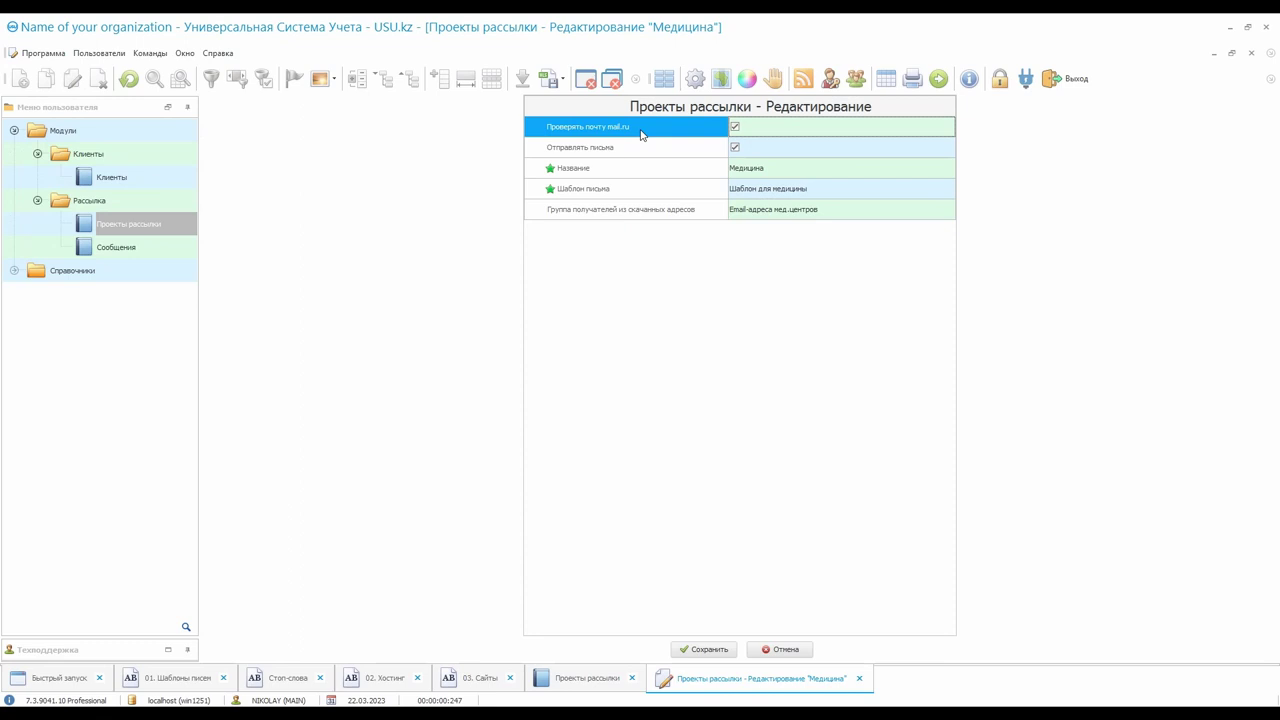
click(695, 648)
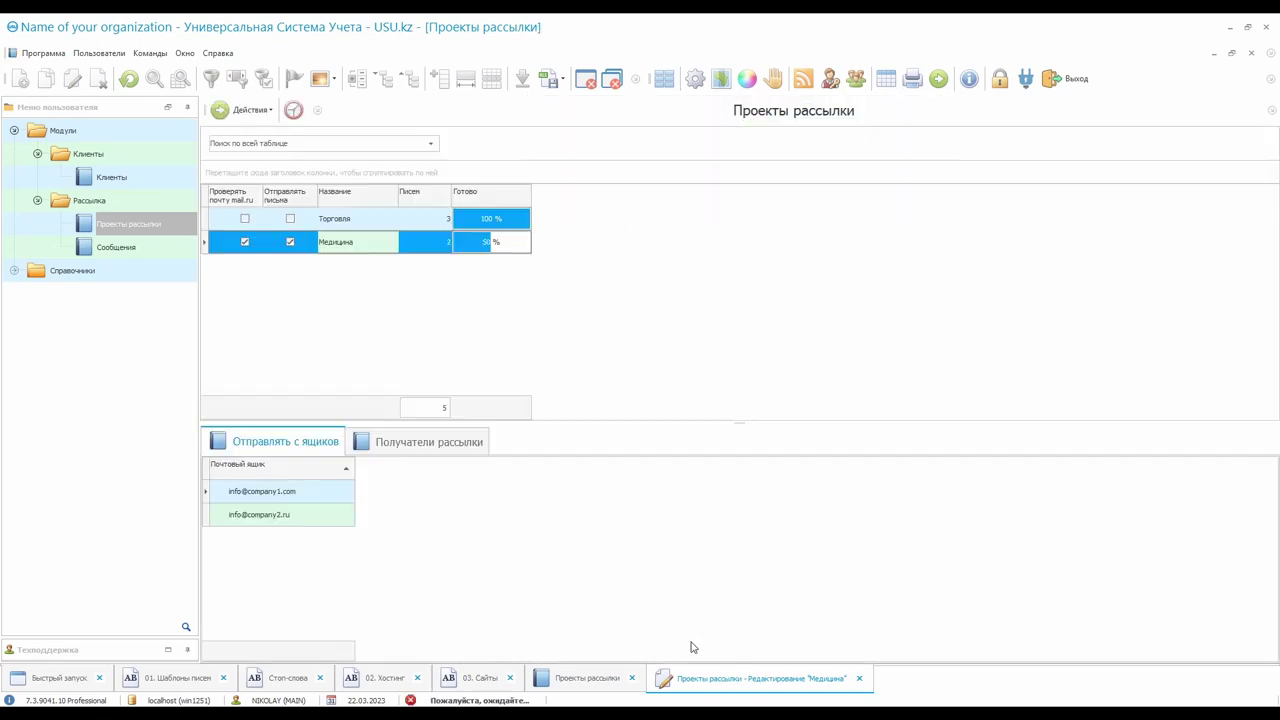
click(259, 245)
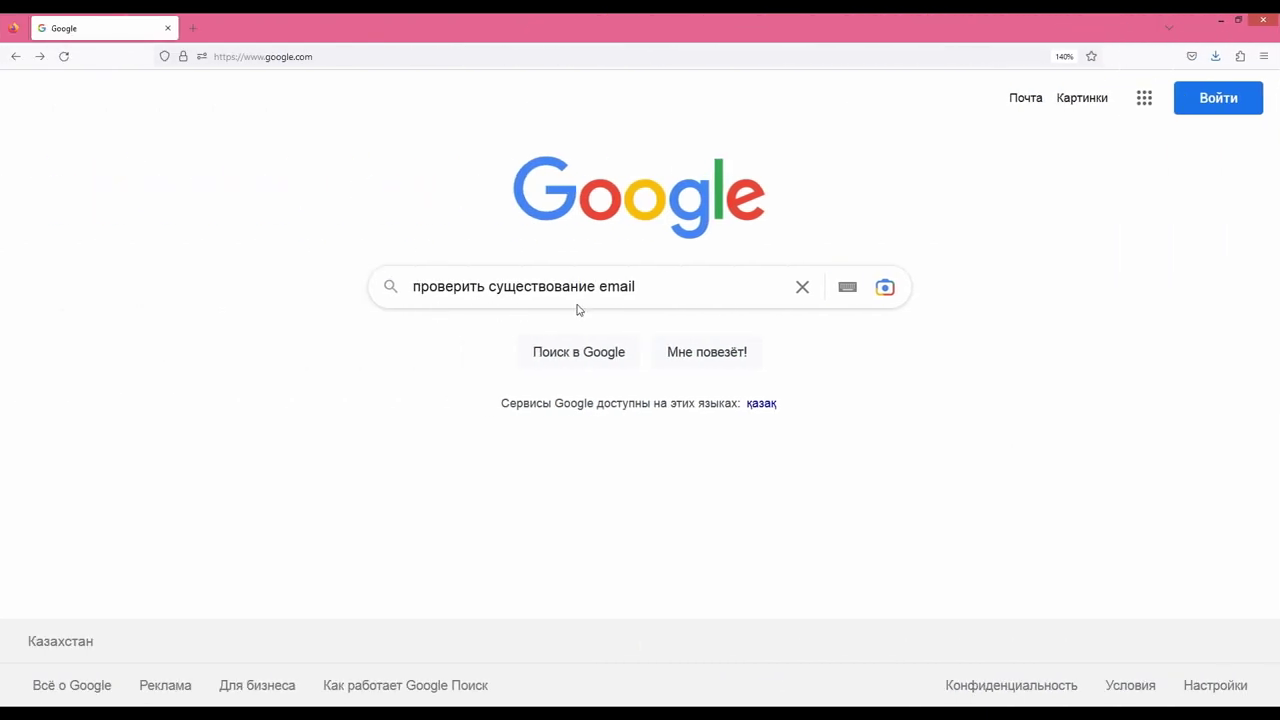
click(571, 349)
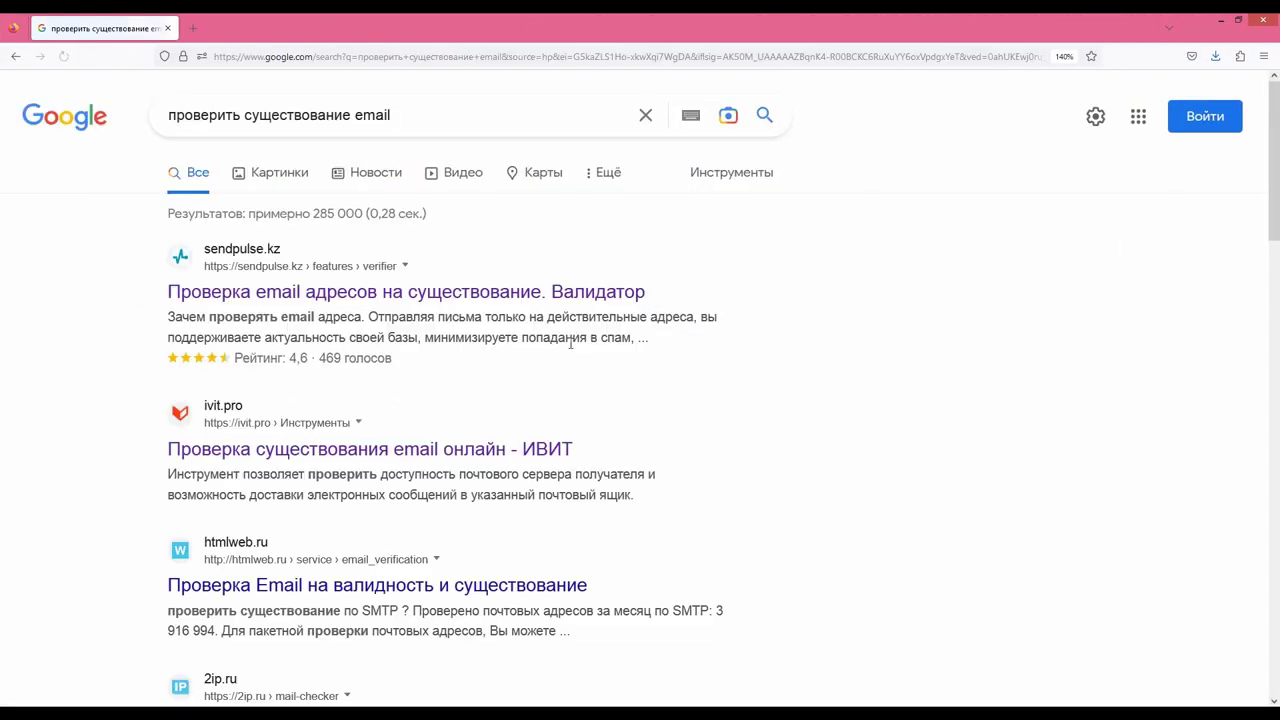
click(438, 450)
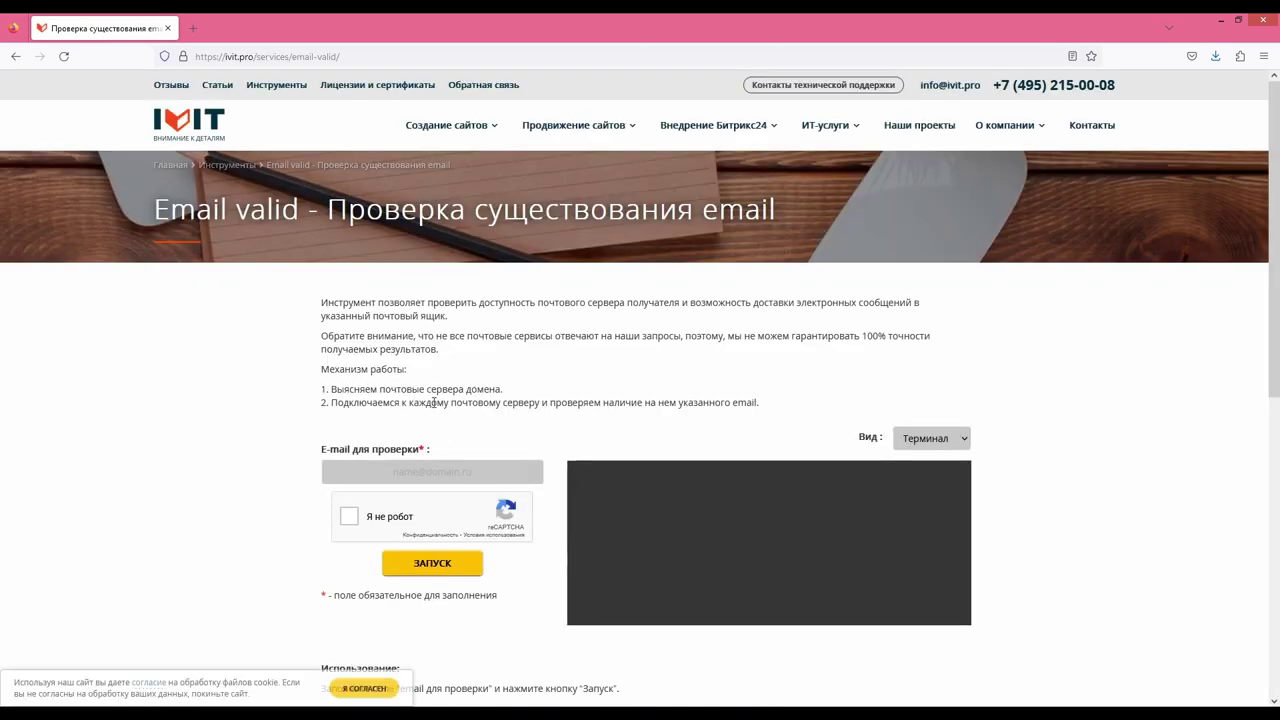
click(490, 471)
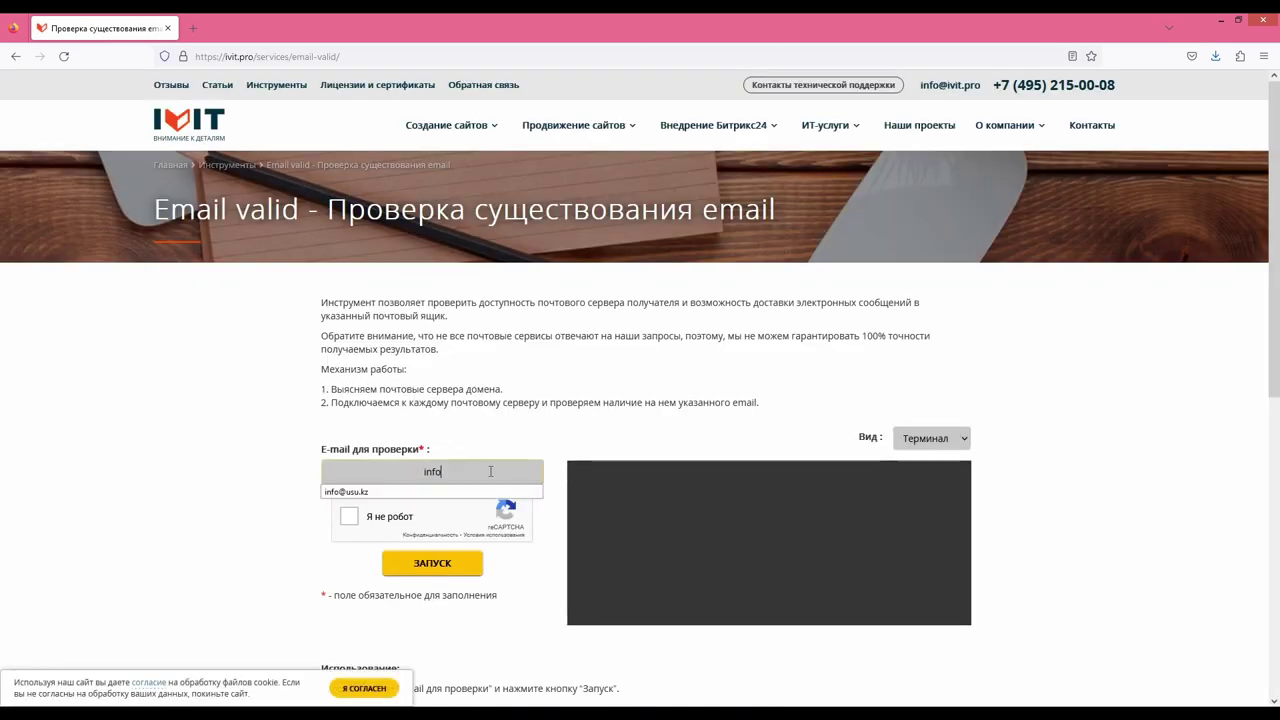
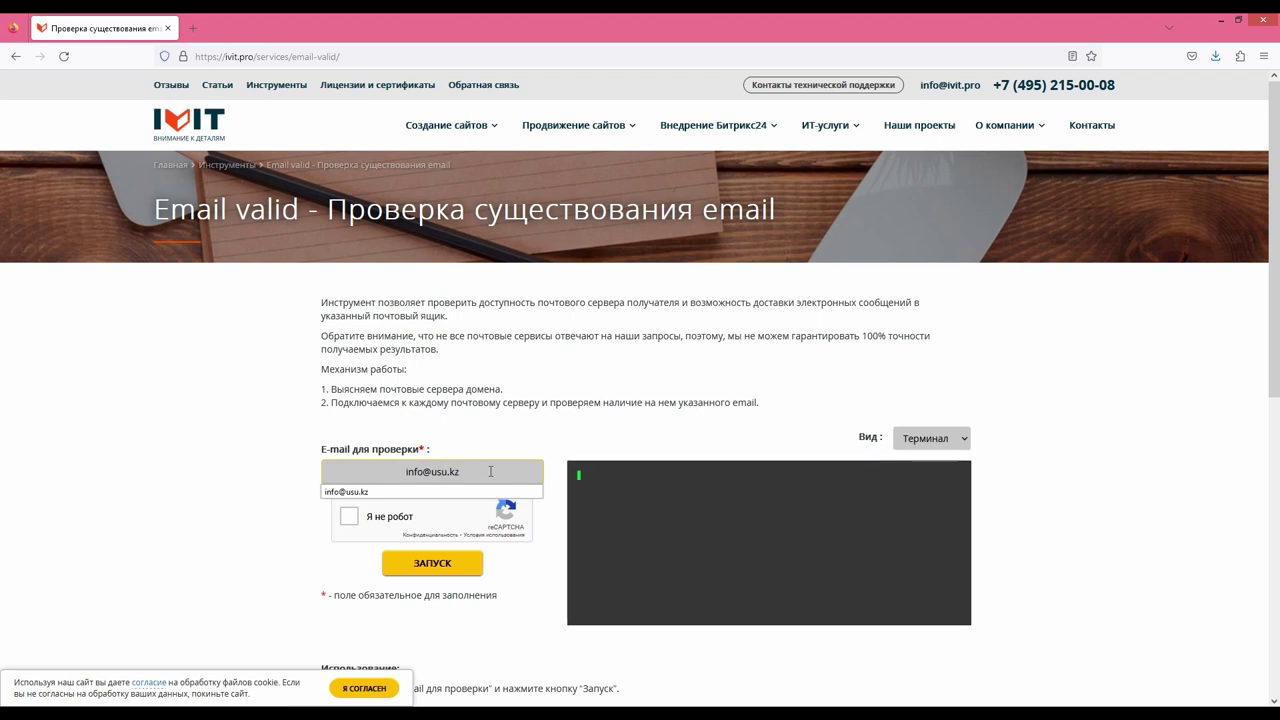
click(274, 509)
click(348, 517)
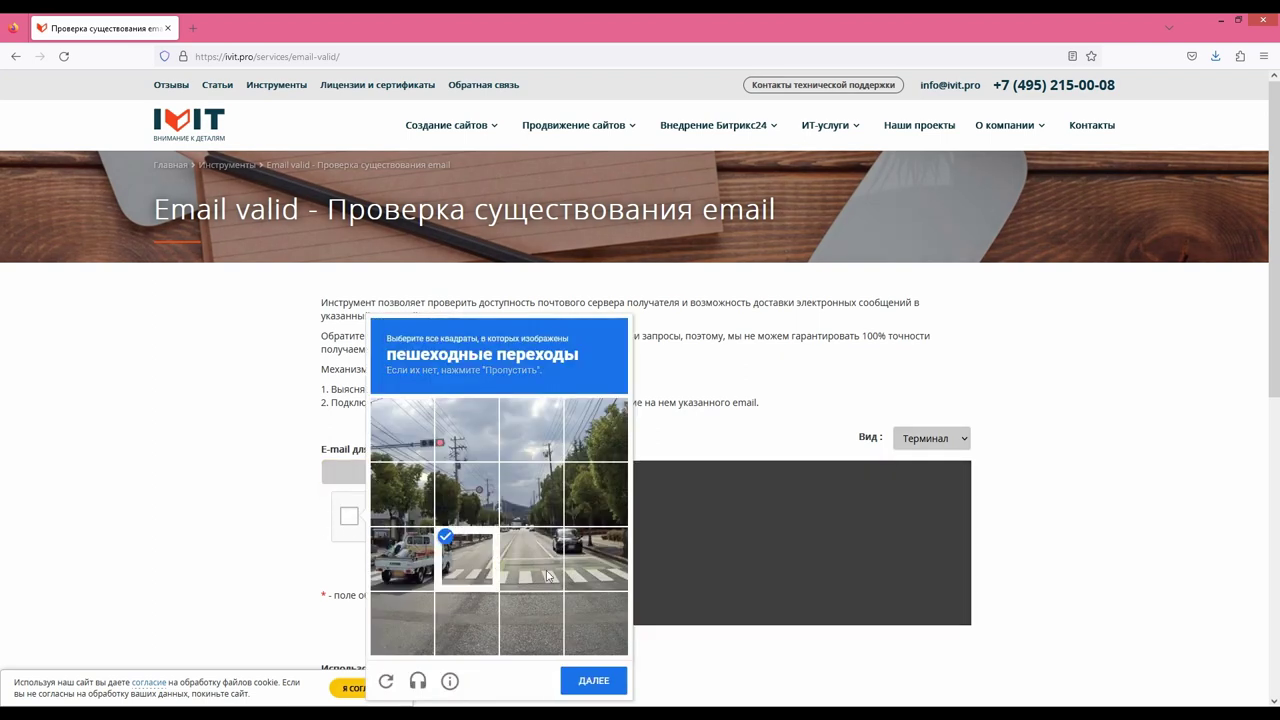
click(589, 680)
click(467, 487)
click(531, 551)
click(595, 551)
click(589, 680)
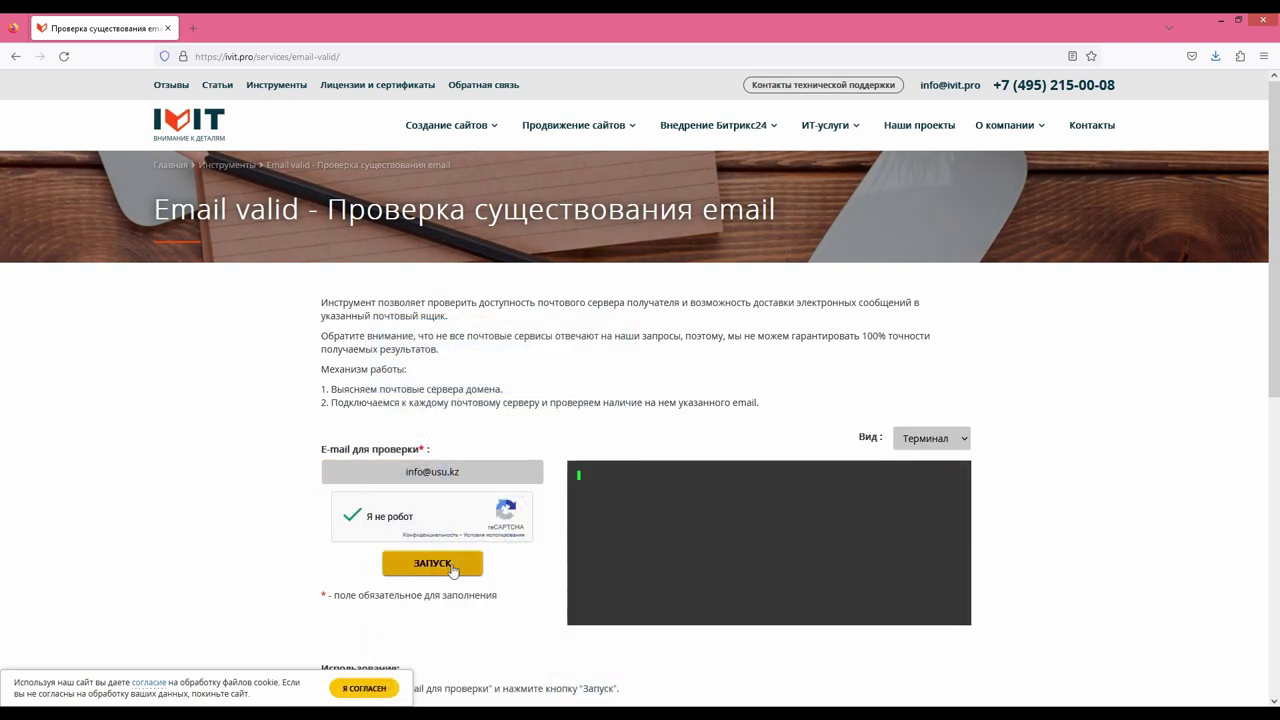
click(451, 563)
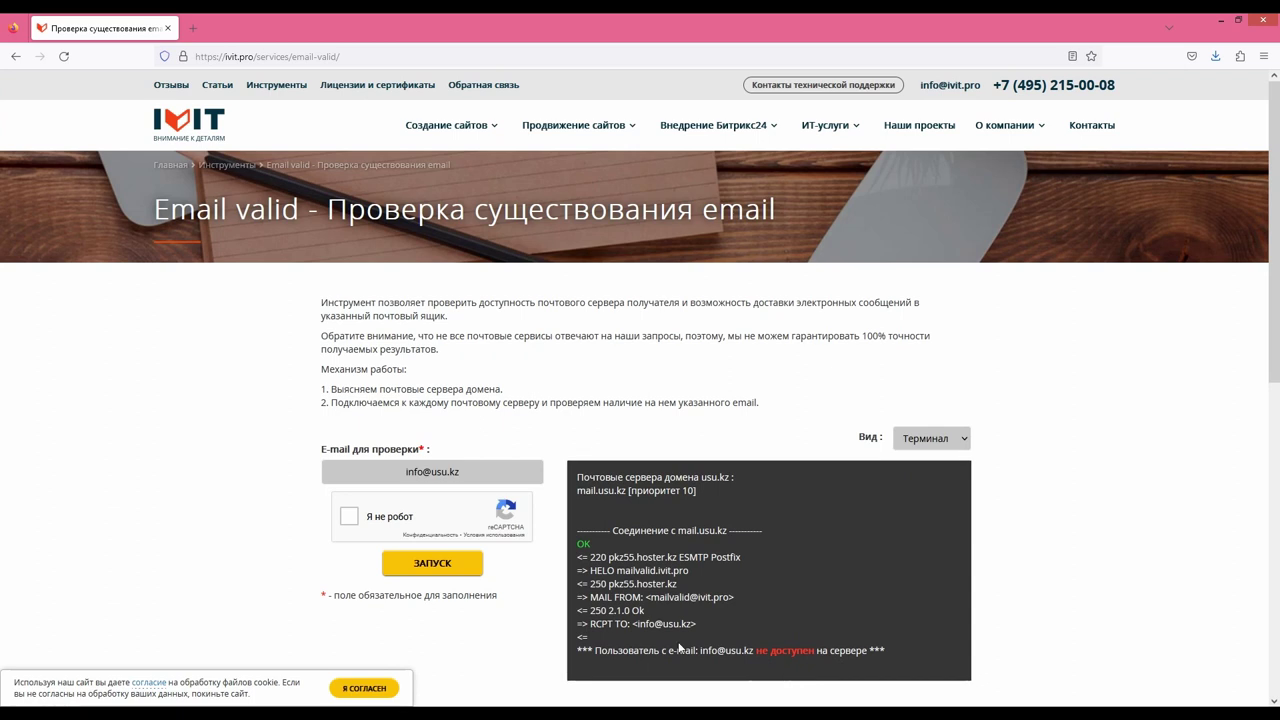
Check a random mail.ru address instead, which is reported available
drag(462, 472, 308, 463)
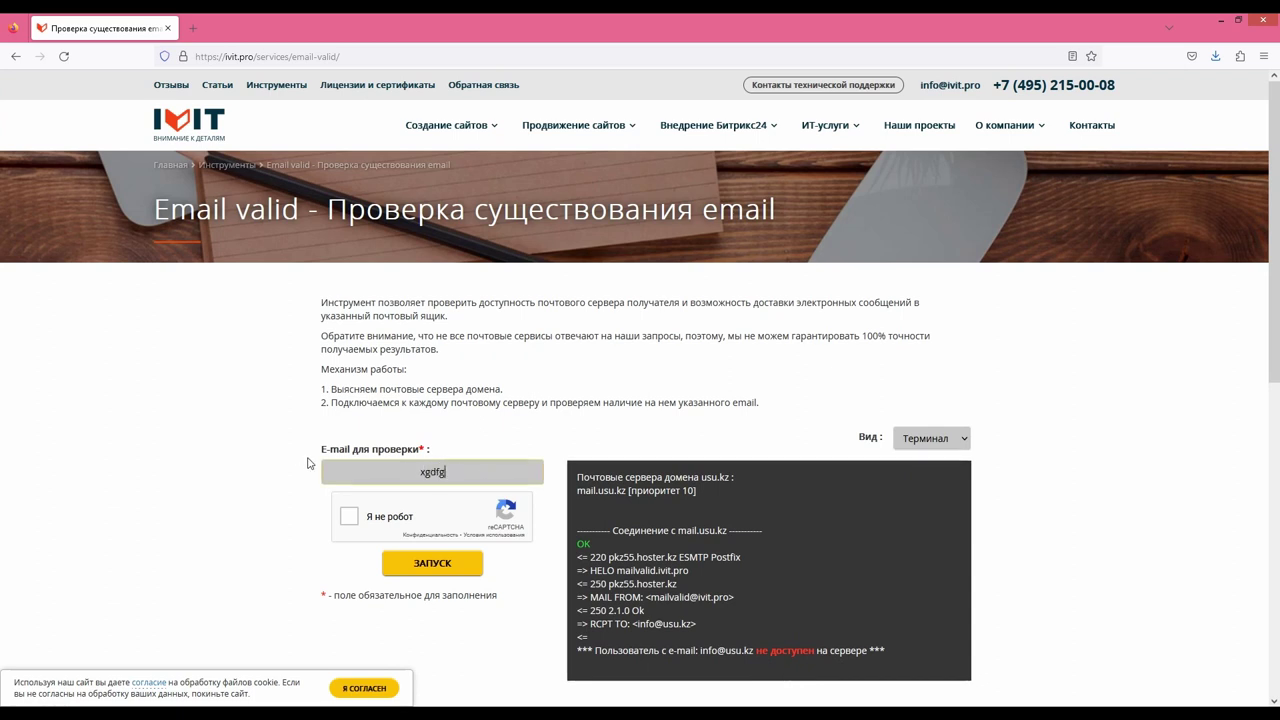
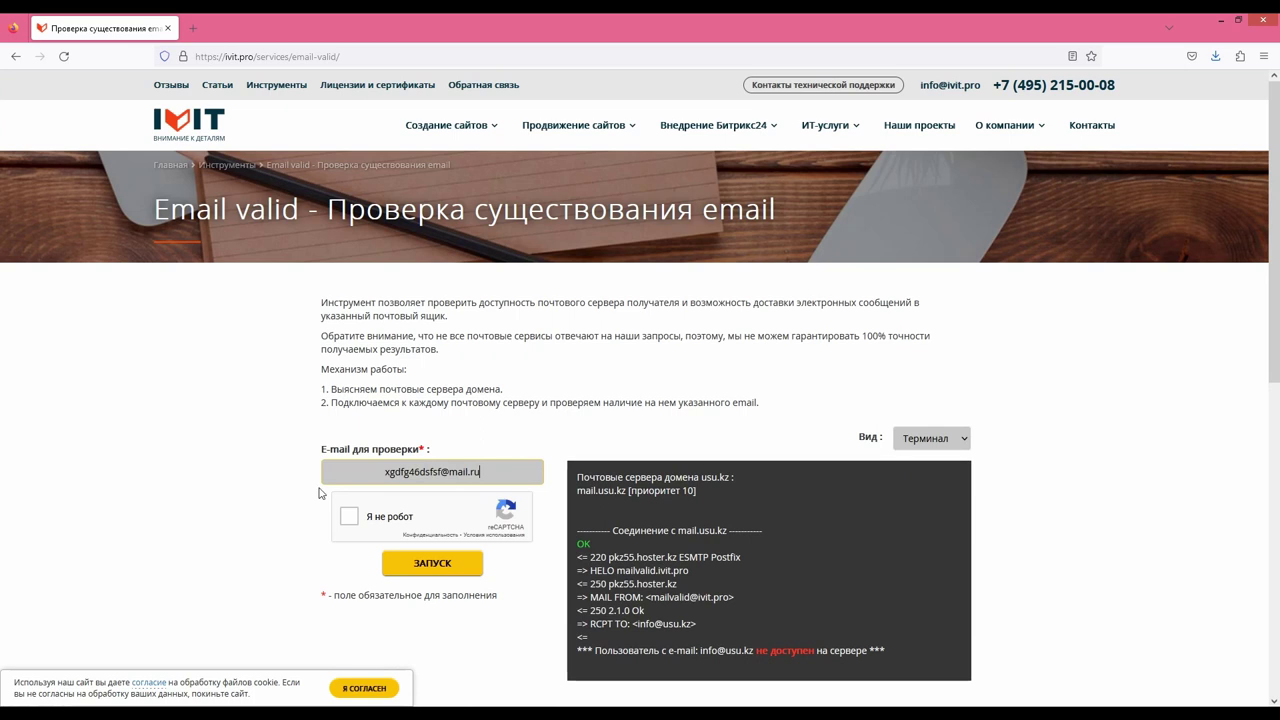
click(349, 516)
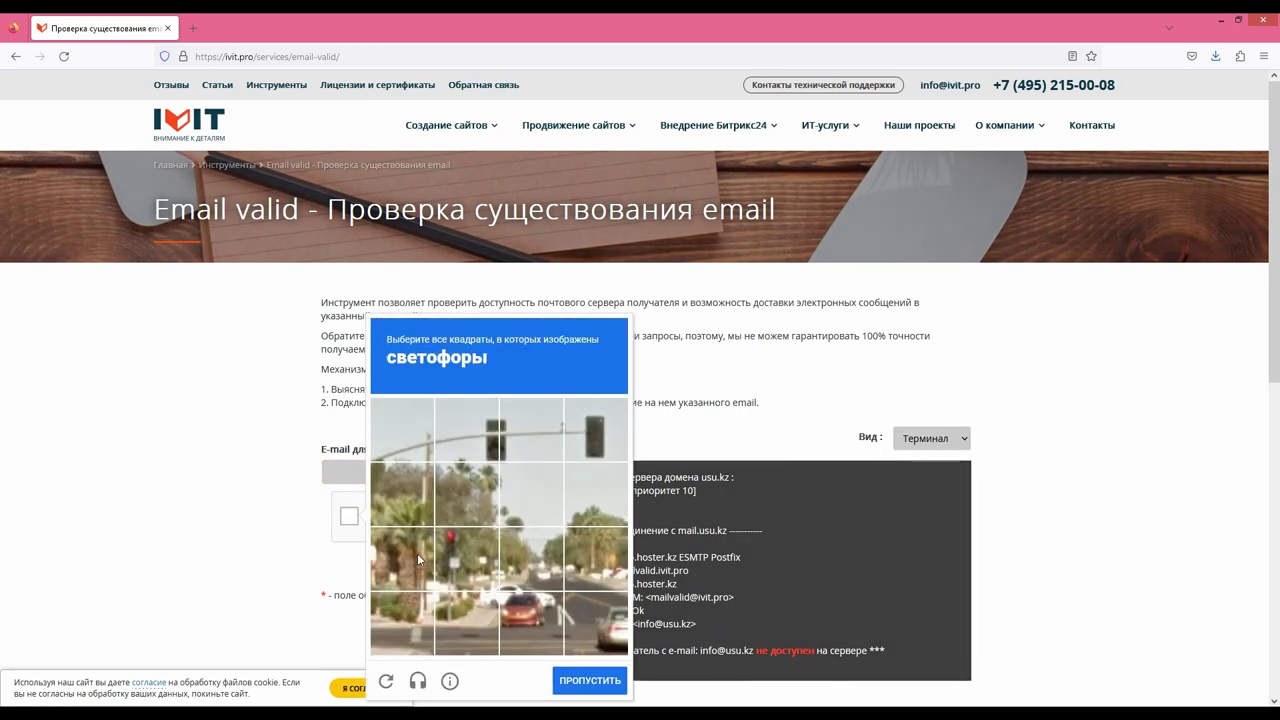
click(499, 440)
click(430, 528)
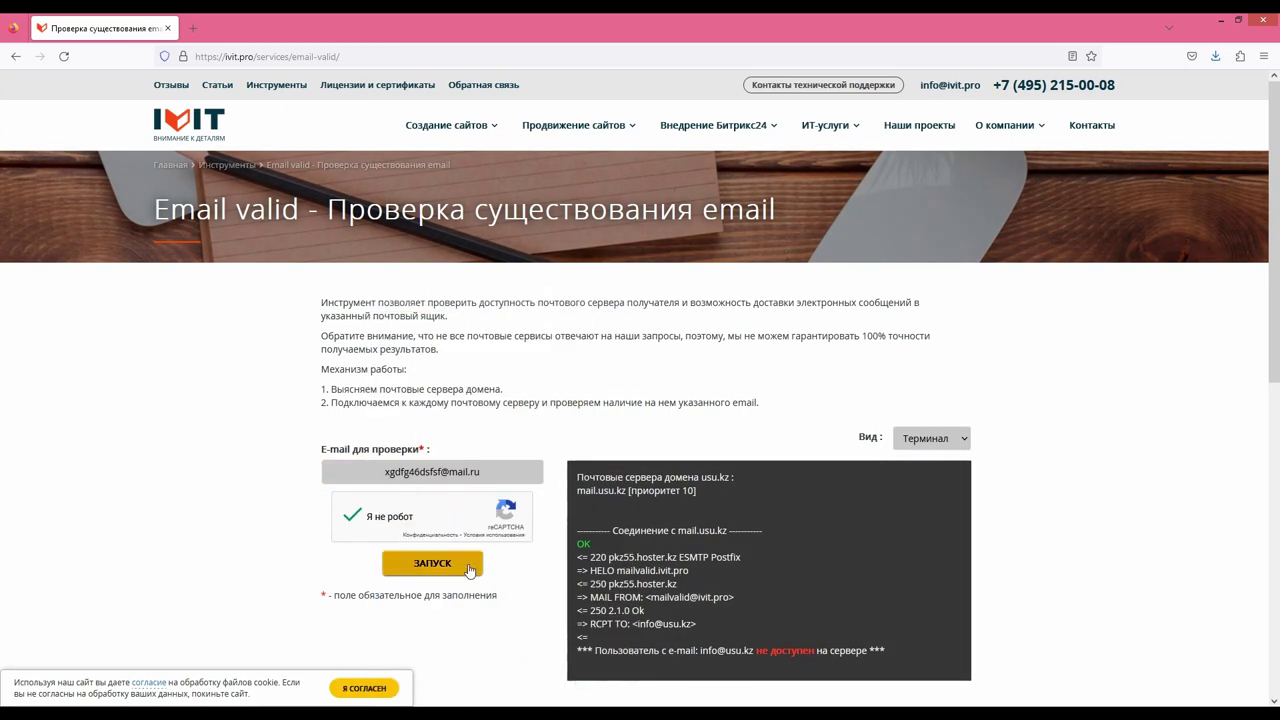
click(462, 567)
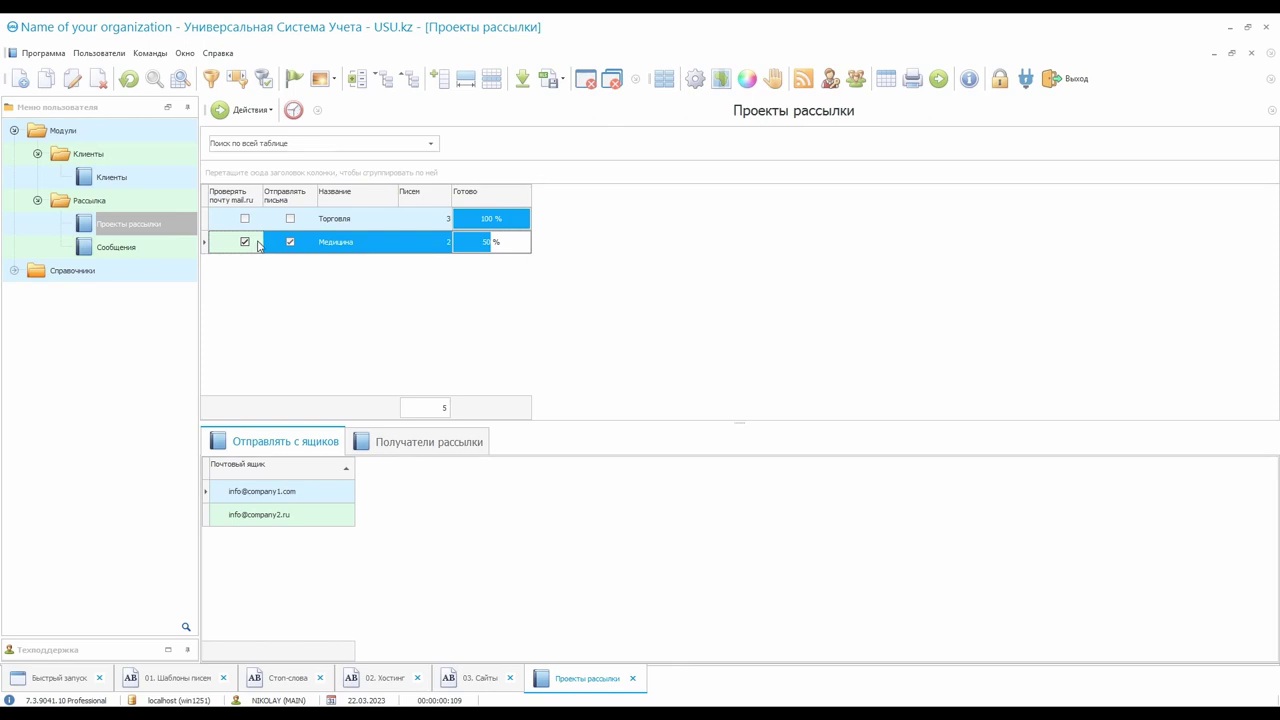
Widen the Проверять почту mail.ru column and open the Серверы получателей reference table
drag(262, 198, 301, 198)
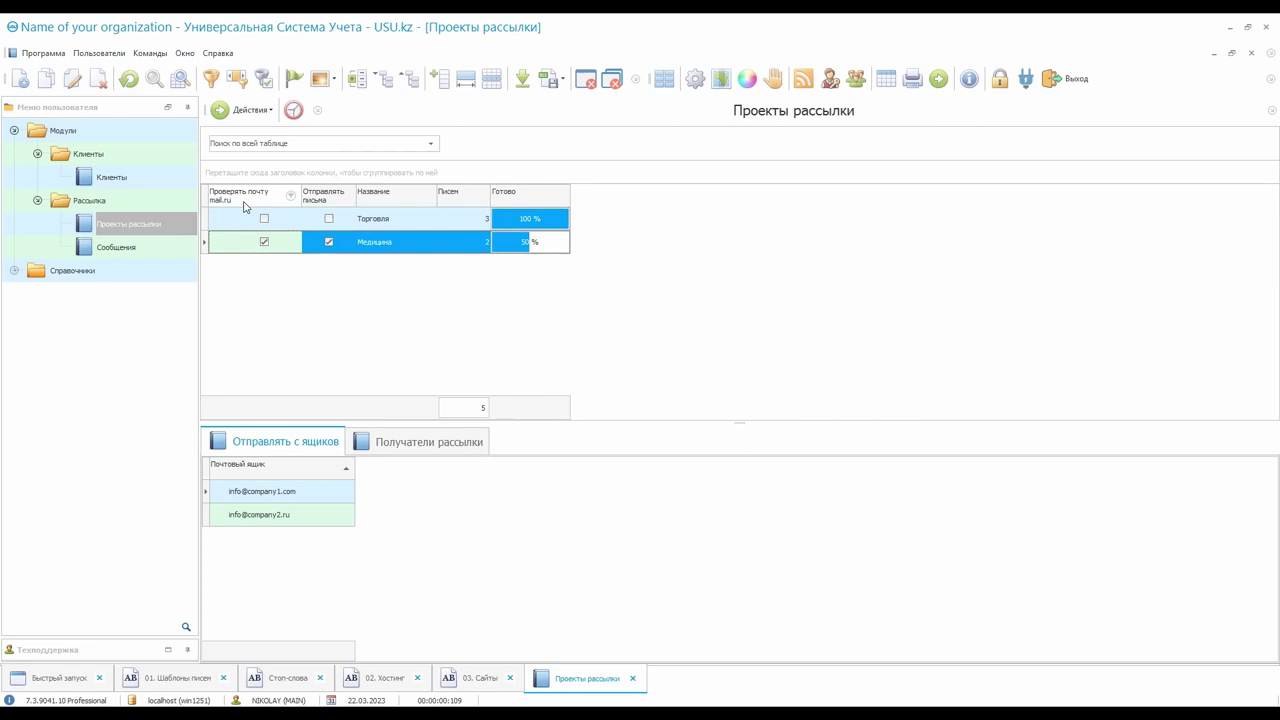
double_click(117, 270)
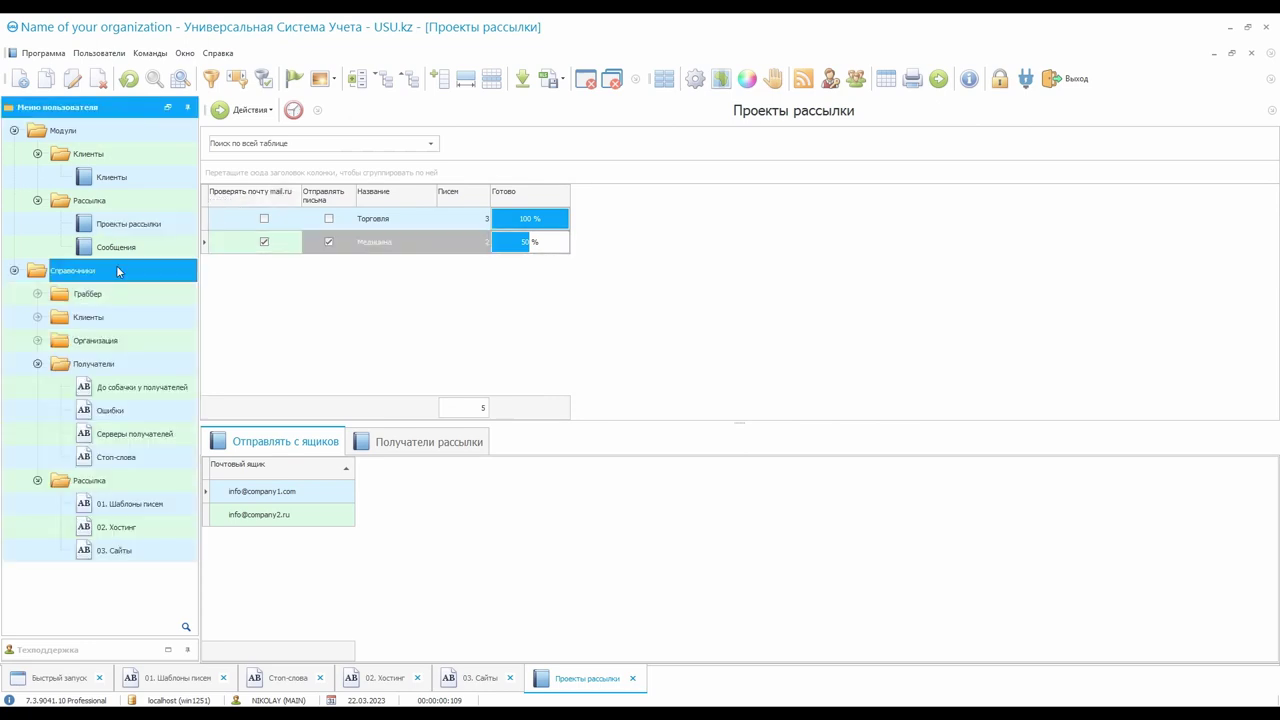
click(37, 481)
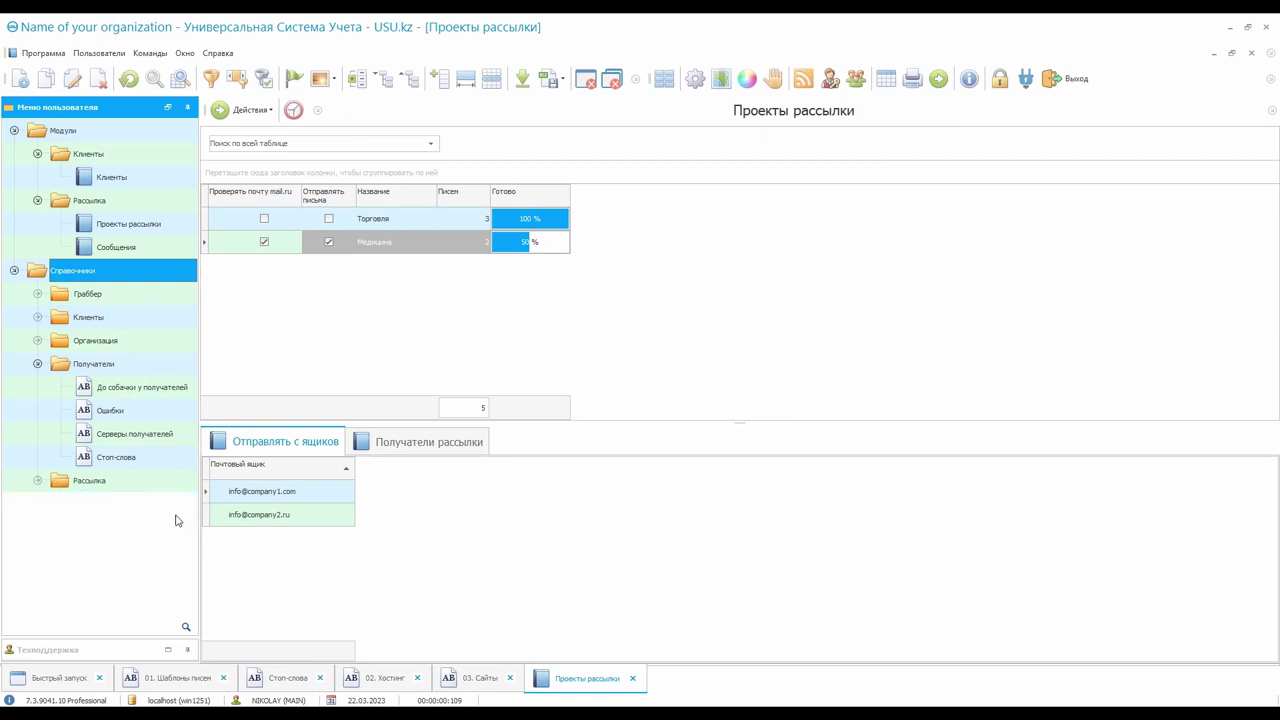
click(177, 432)
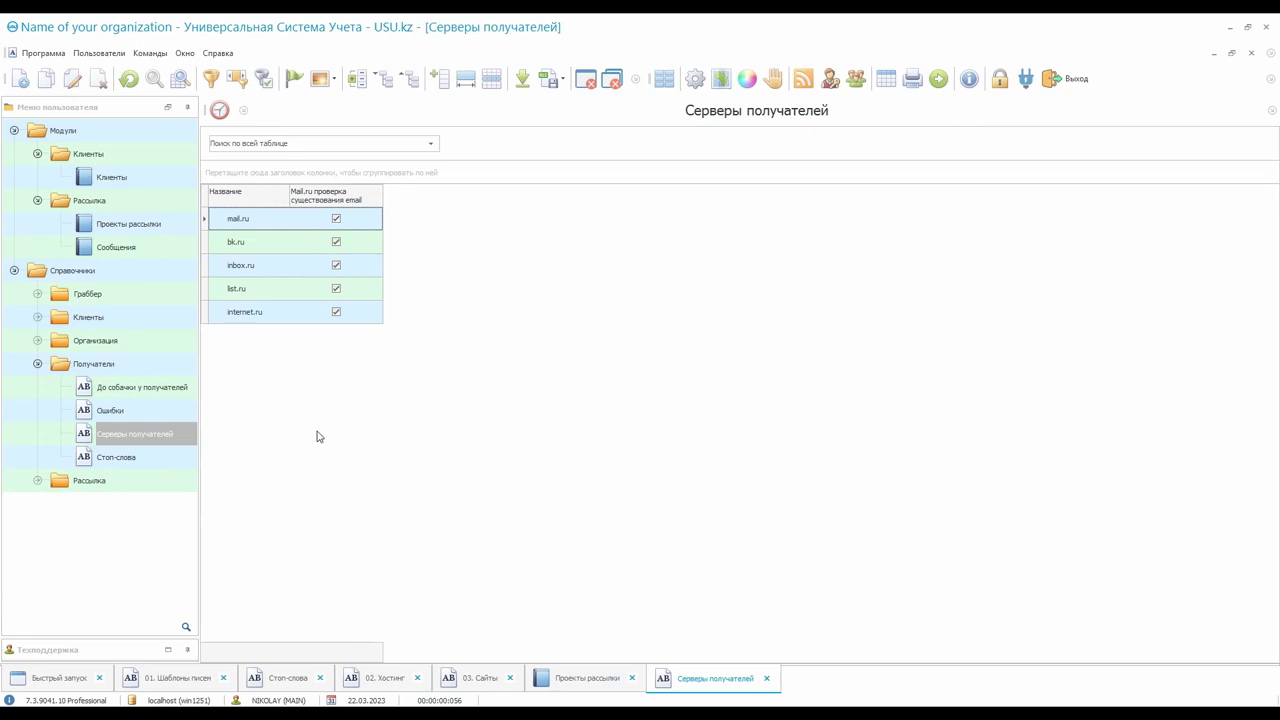
Review the mail.ru, bk.ru, inbox.ru, list.ru and internet.ru servers, then go back to Проекты рассылки
click(268, 222)
click(268, 241)
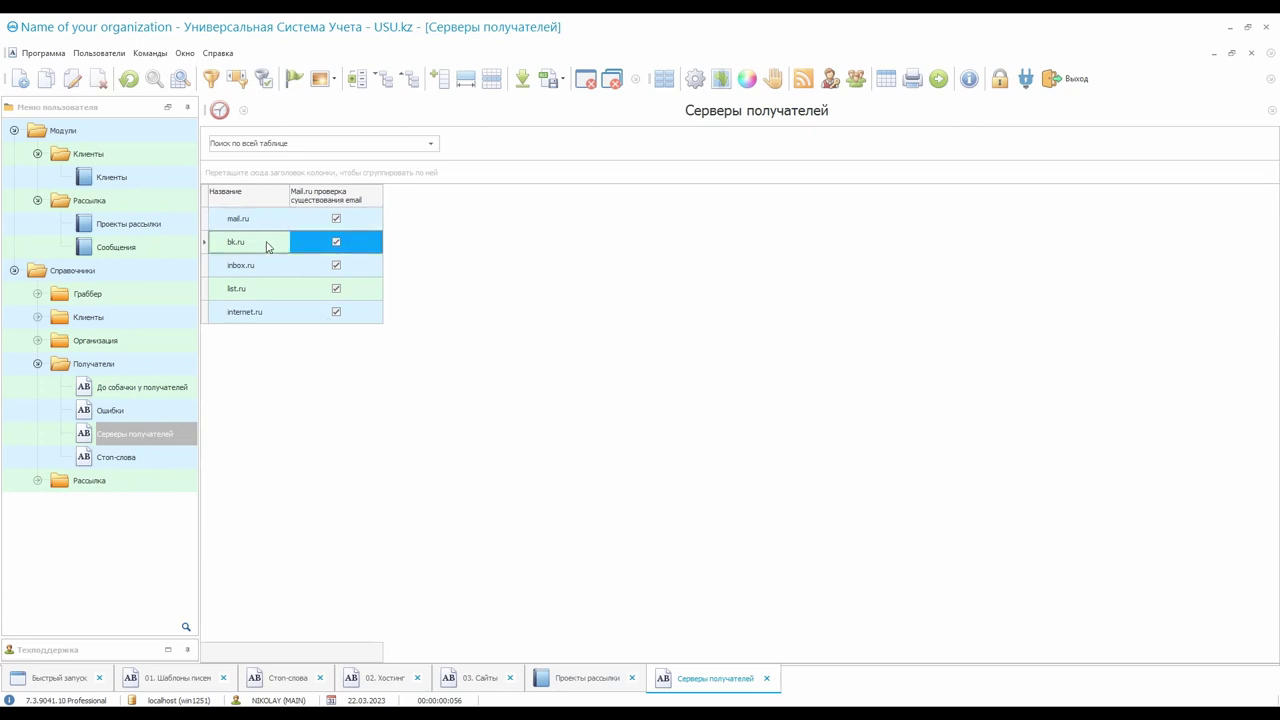
click(266, 270)
click(264, 292)
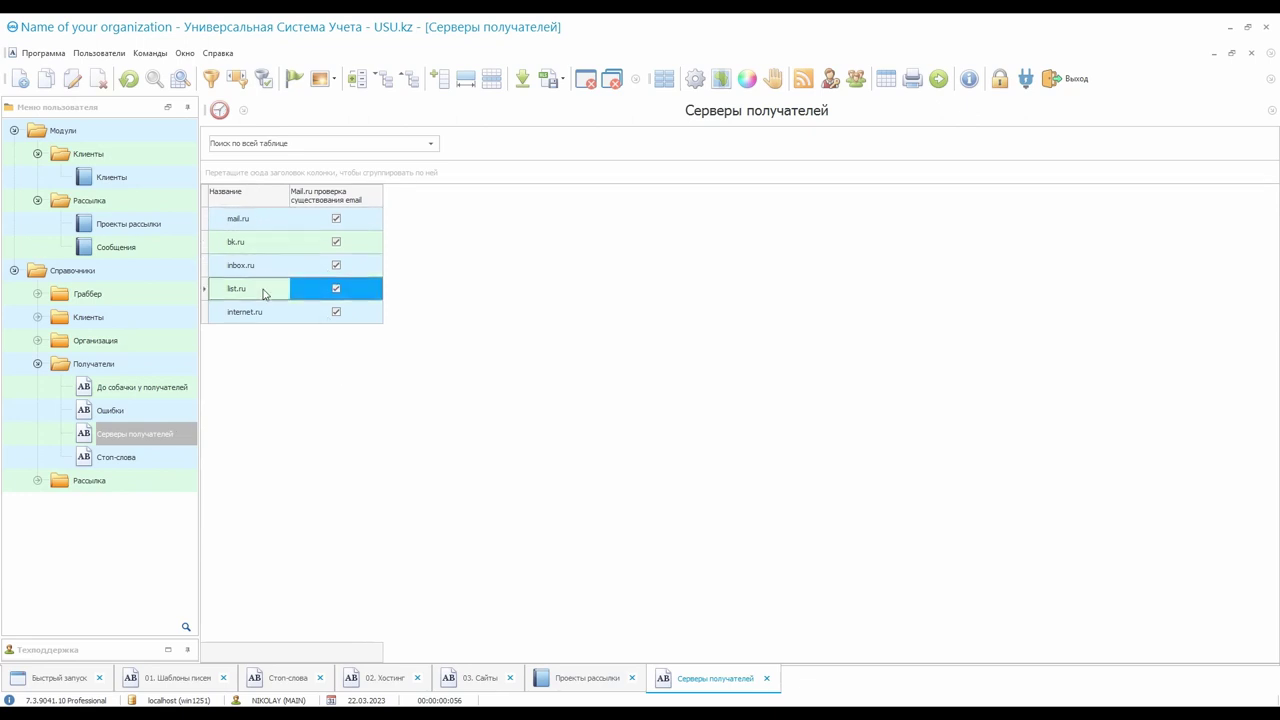
click(271, 312)
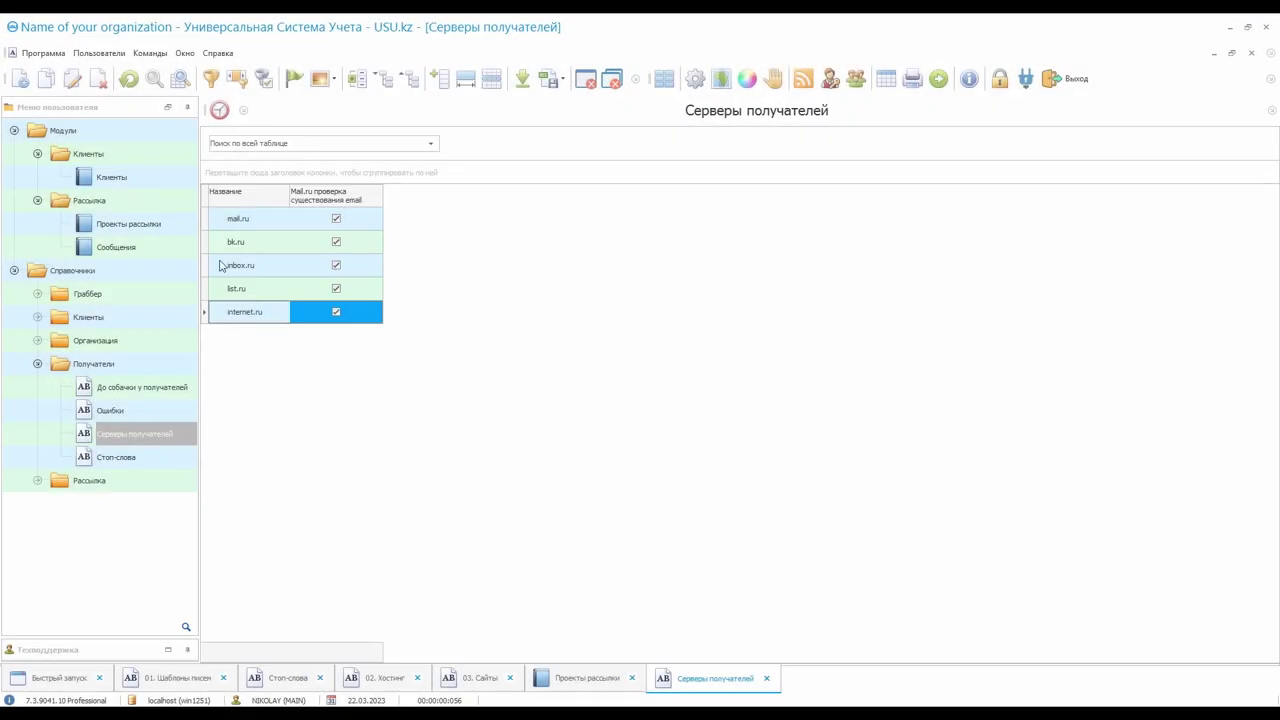
click(176, 221)
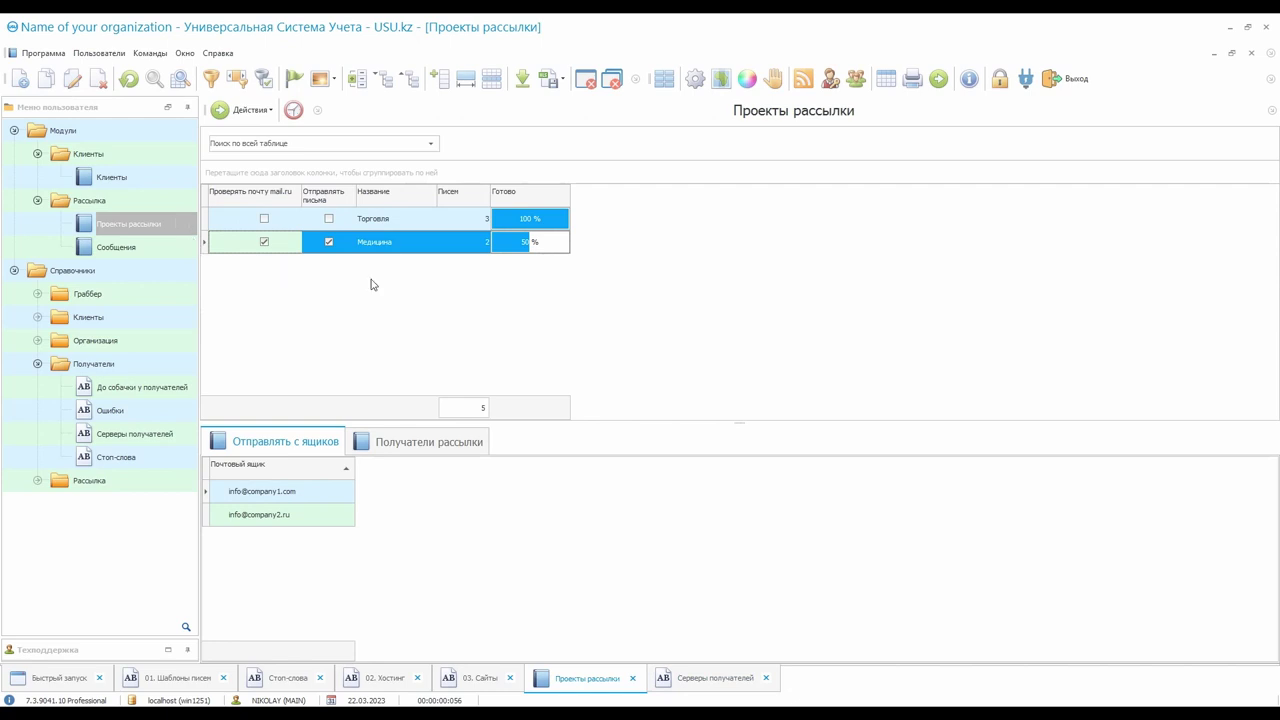
click(412, 243)
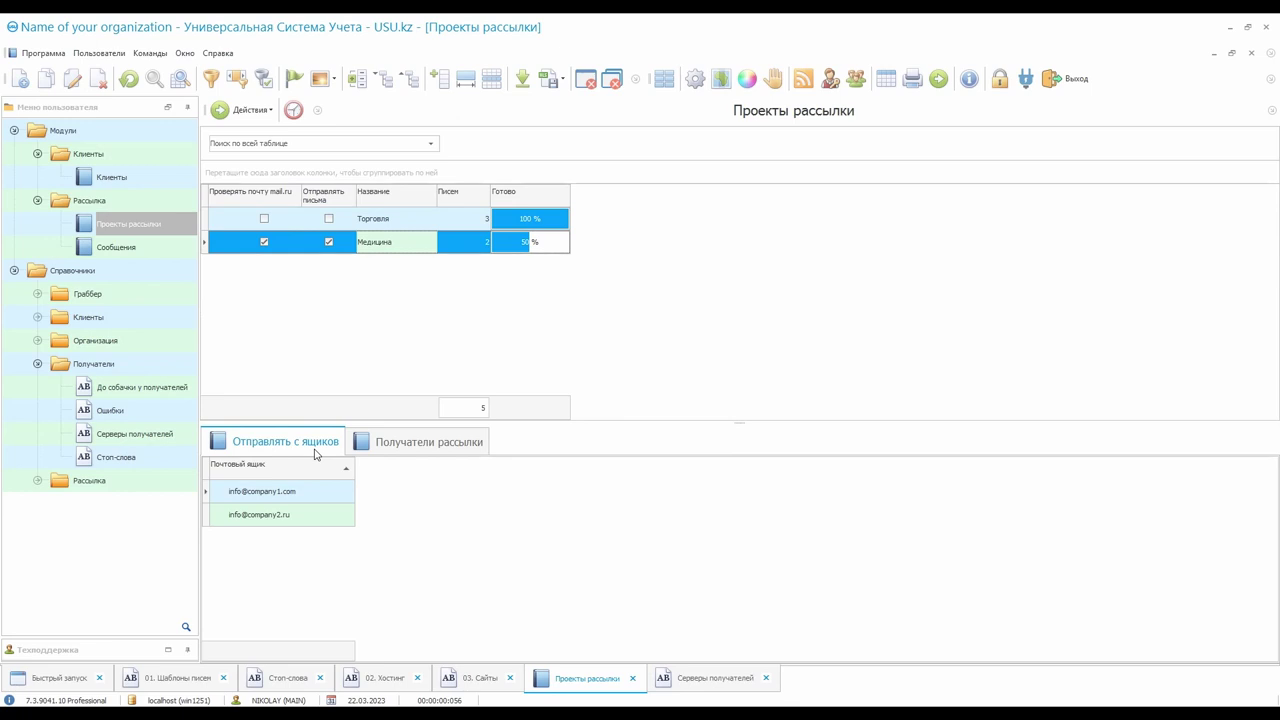
click(314, 491)
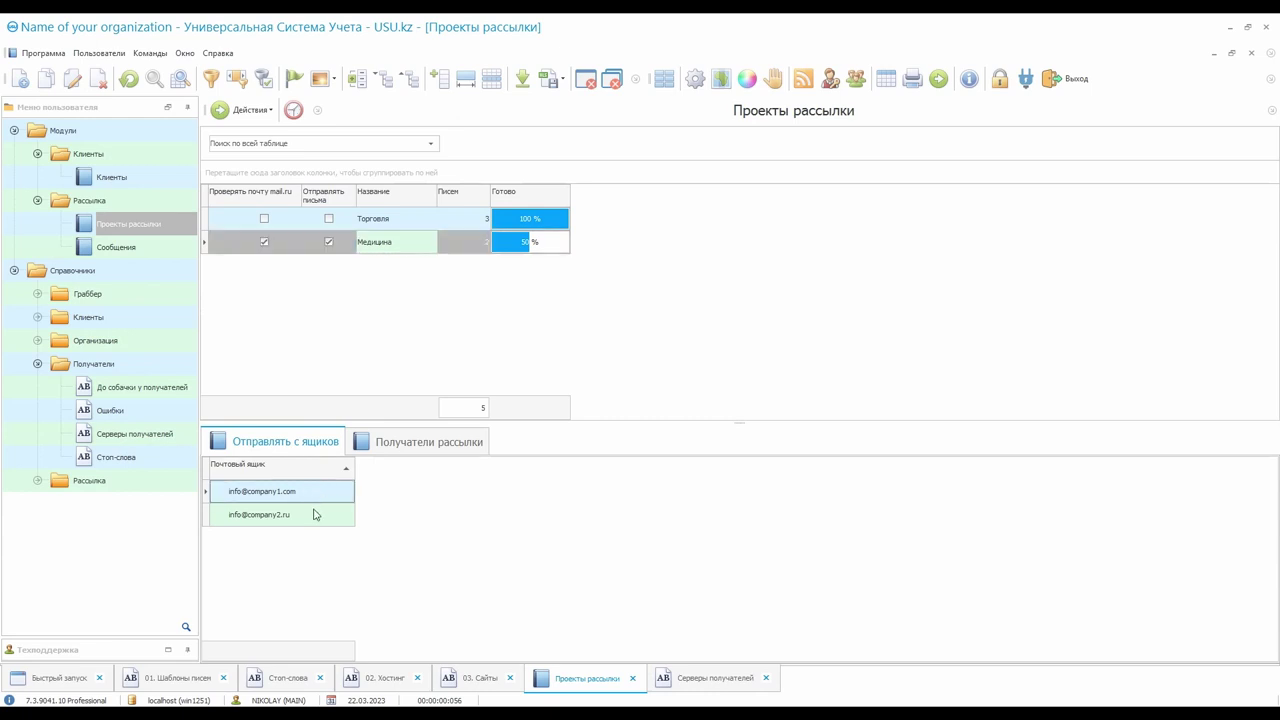
click(315, 514)
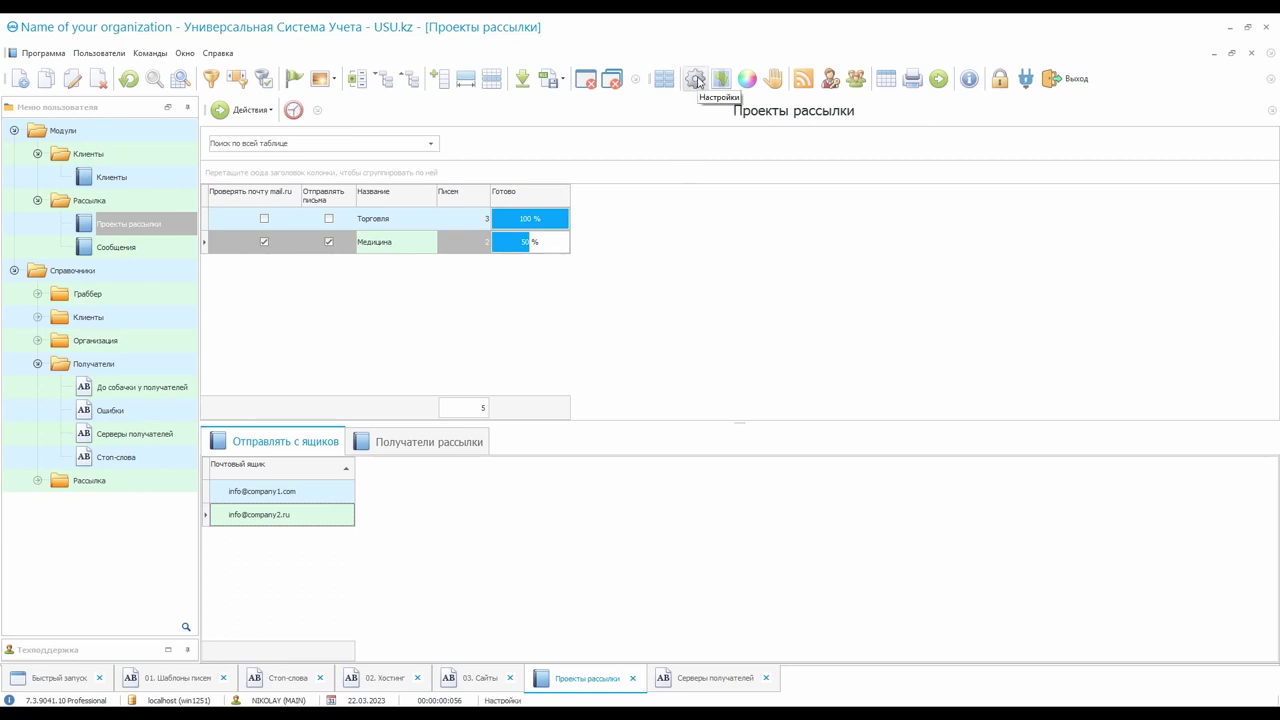
click(695, 79)
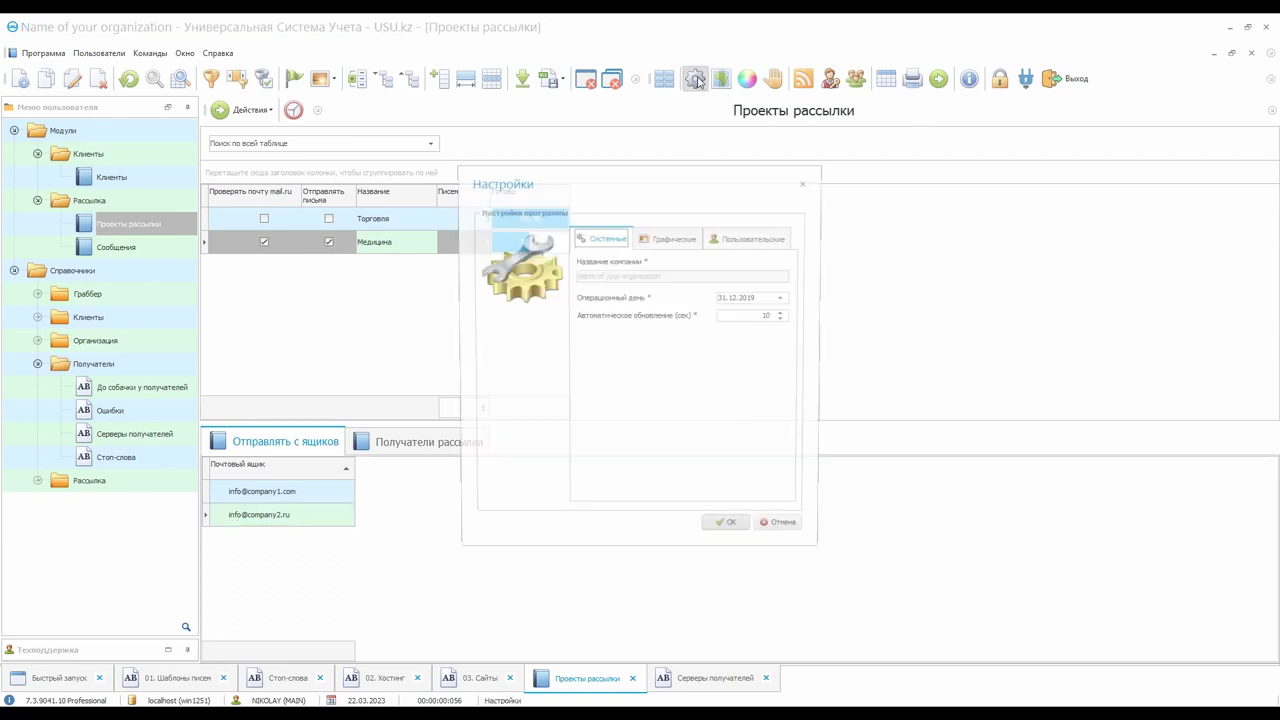
click(679, 243)
click(750, 240)
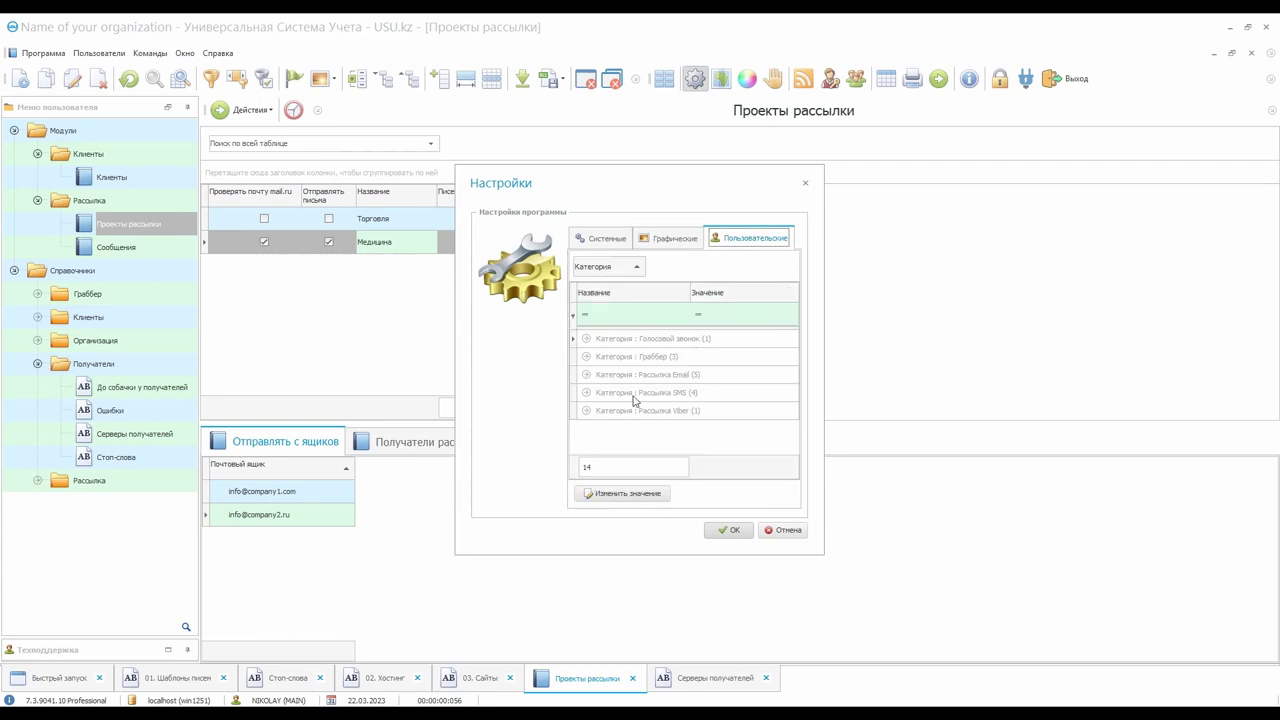
click(588, 375)
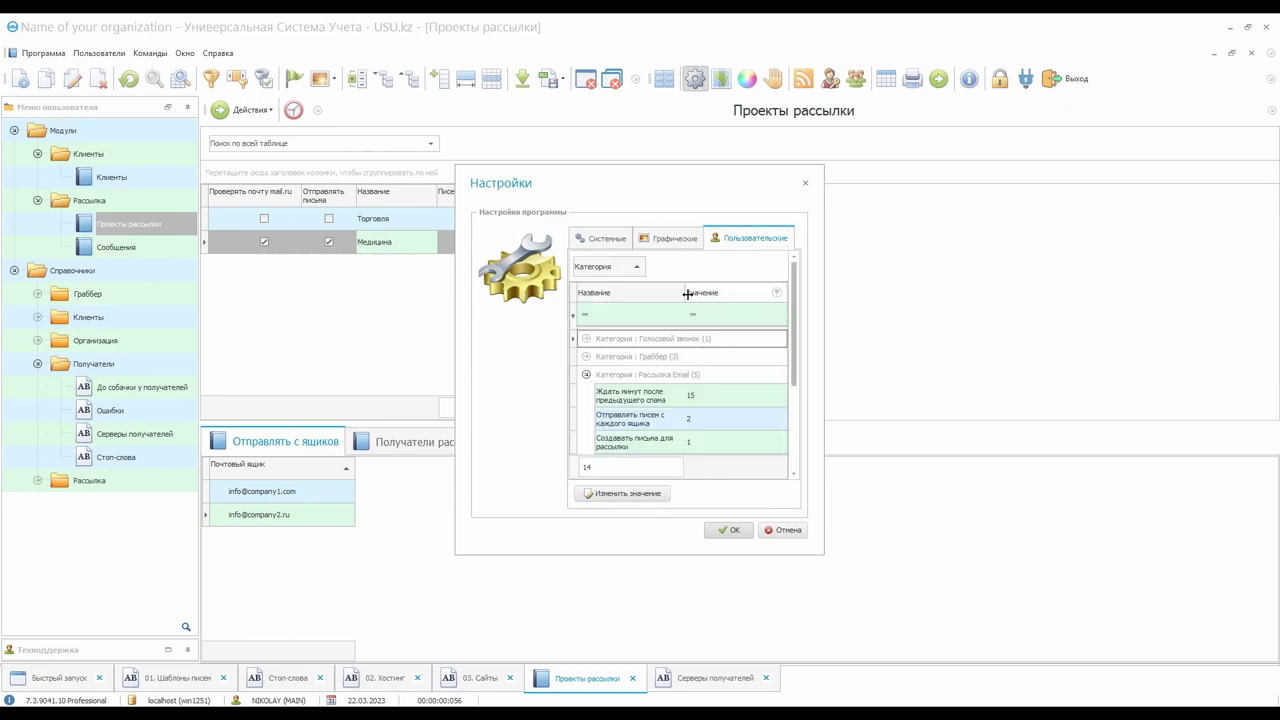
drag(687, 293, 745, 293)
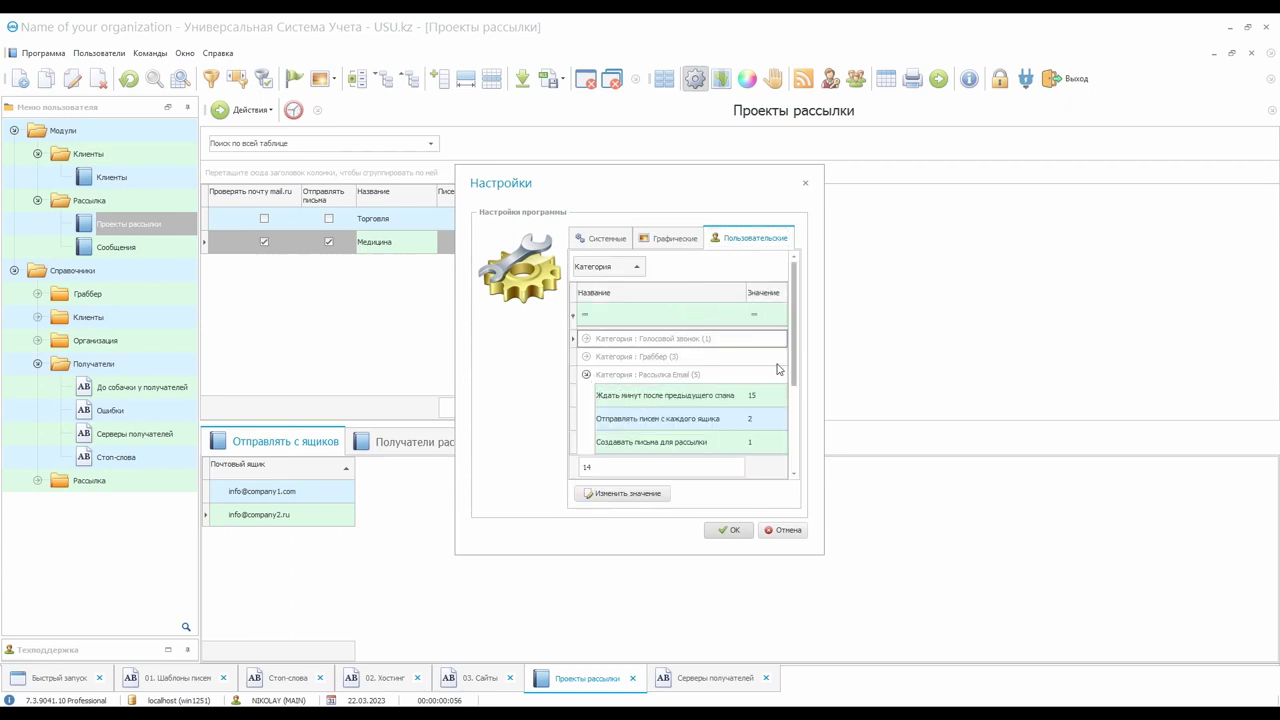
scroll(760, 400, down, 3)
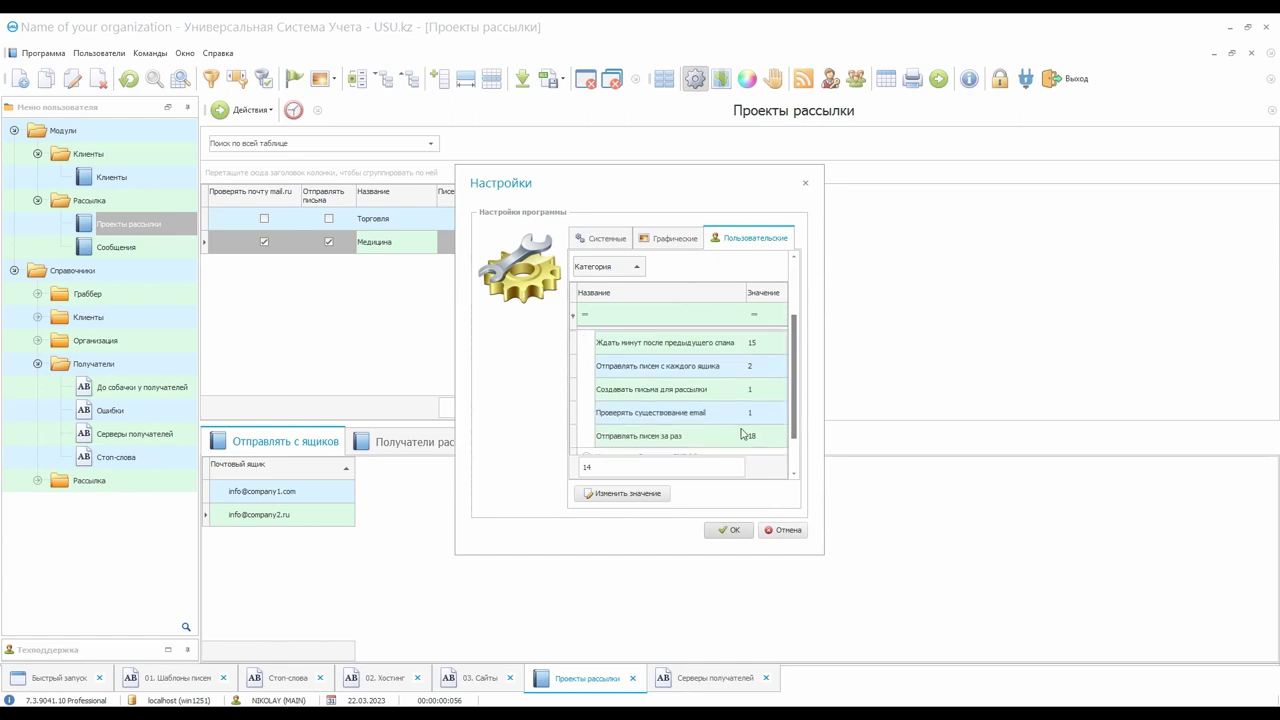
click(715, 440)
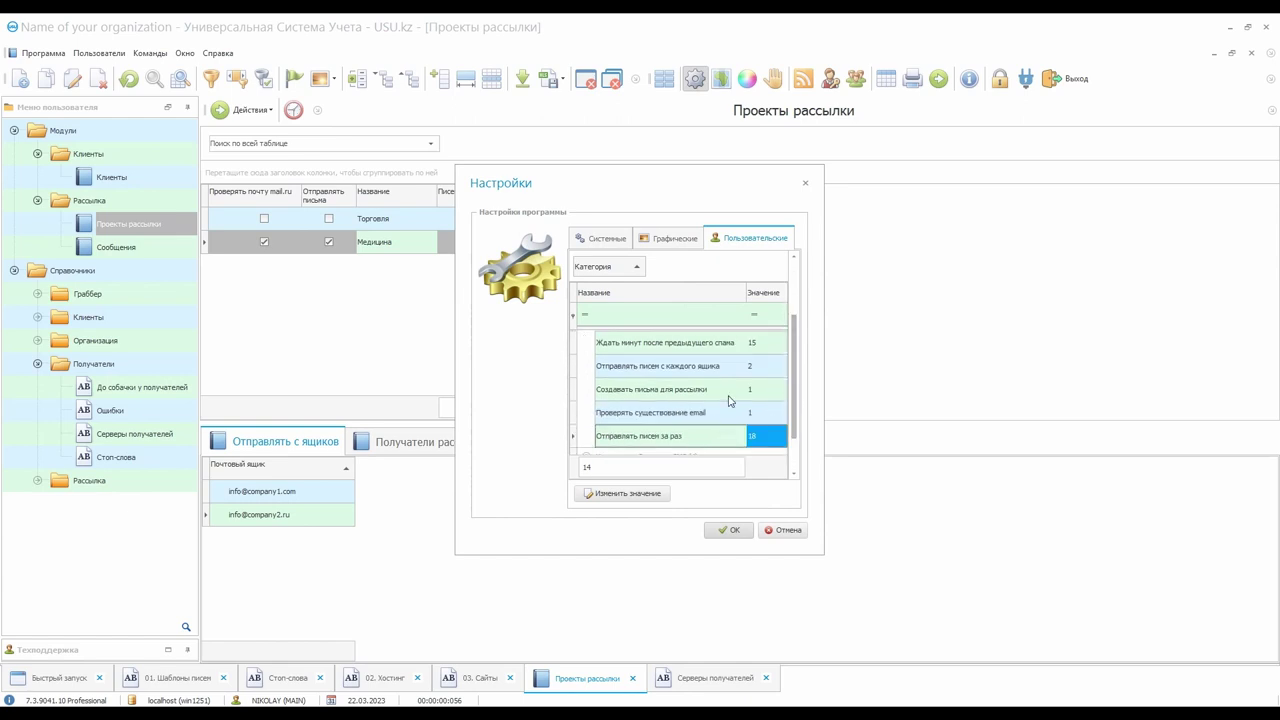
click(744, 344)
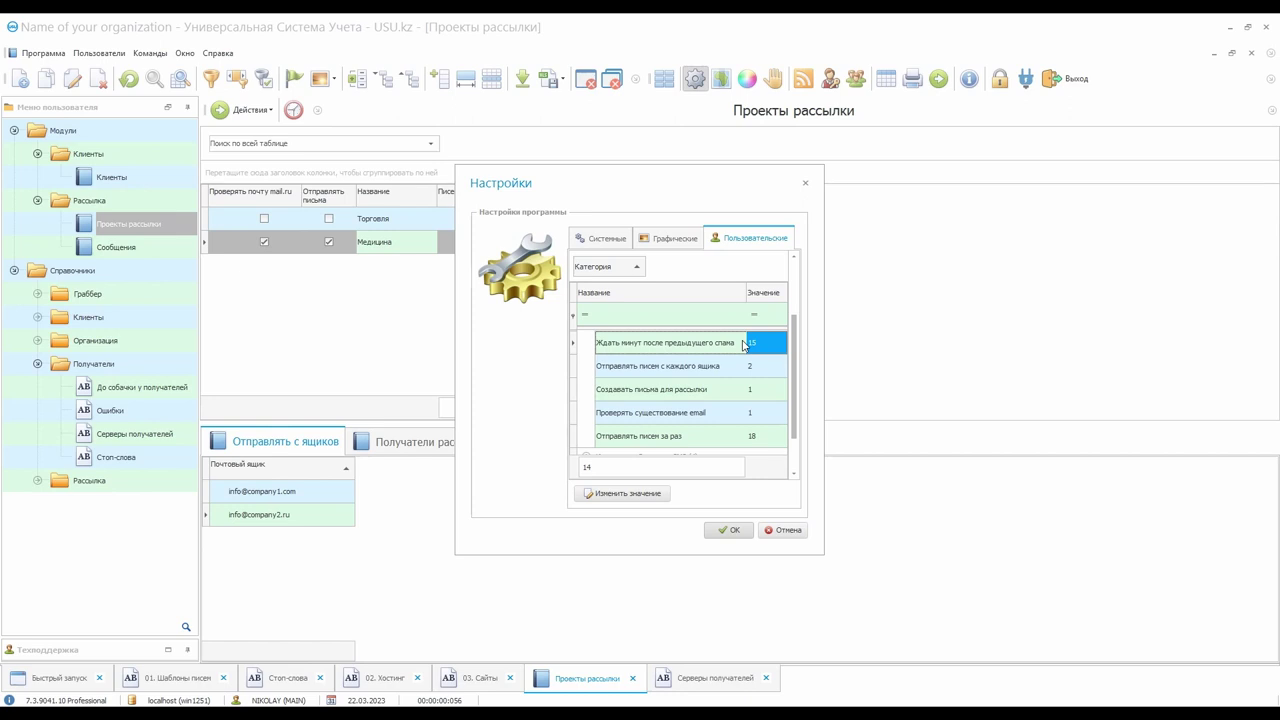
click(784, 531)
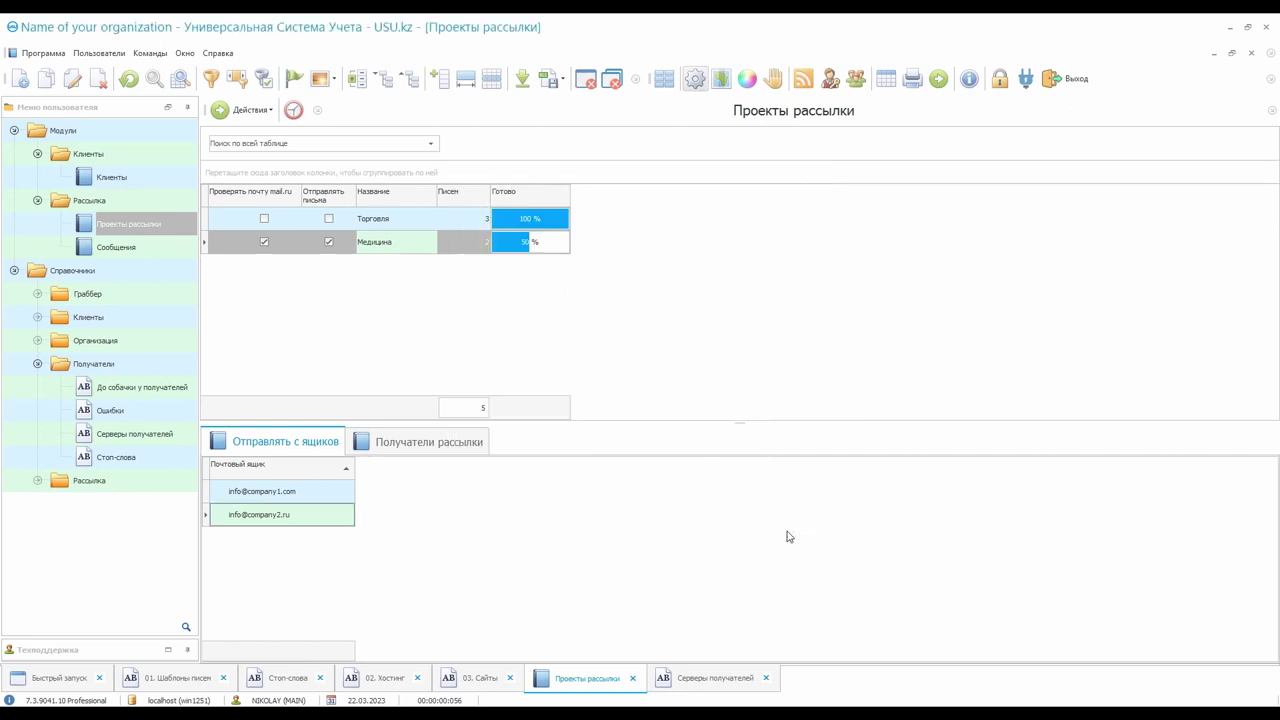
Look over the Торговля and Медицина projects, then open the three-client Клиенты list
click(472, 219)
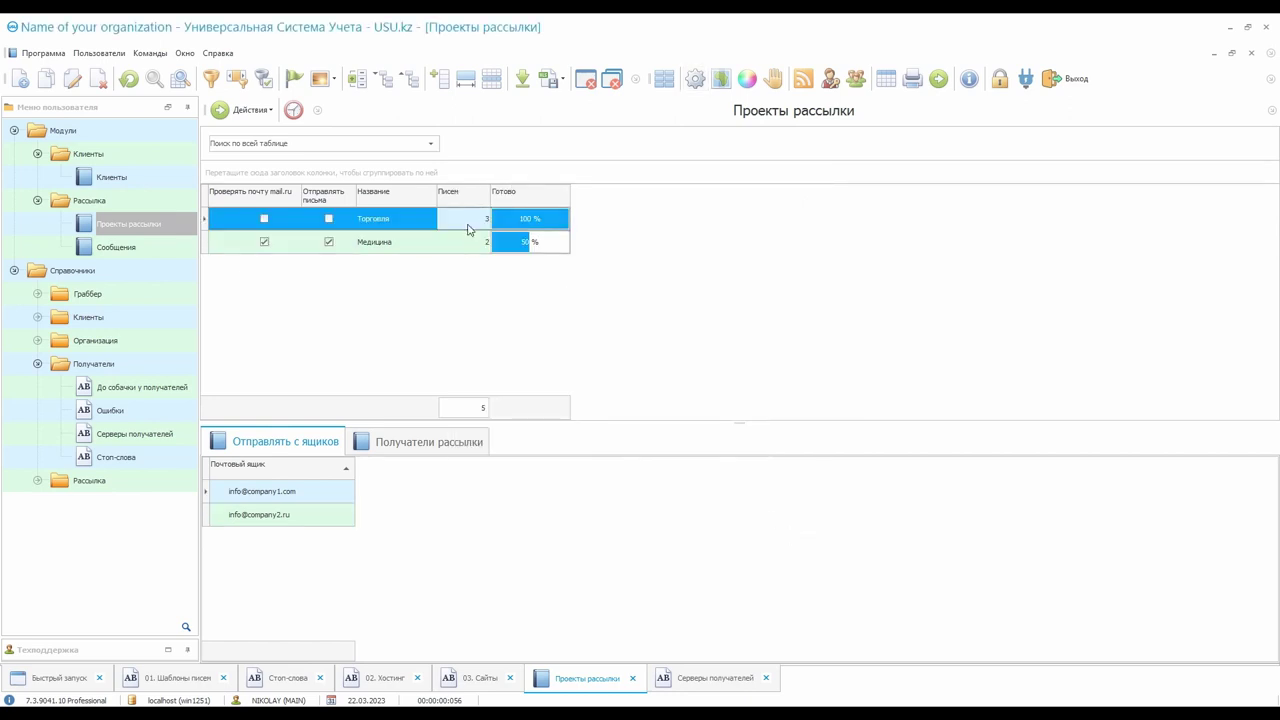
click(464, 246)
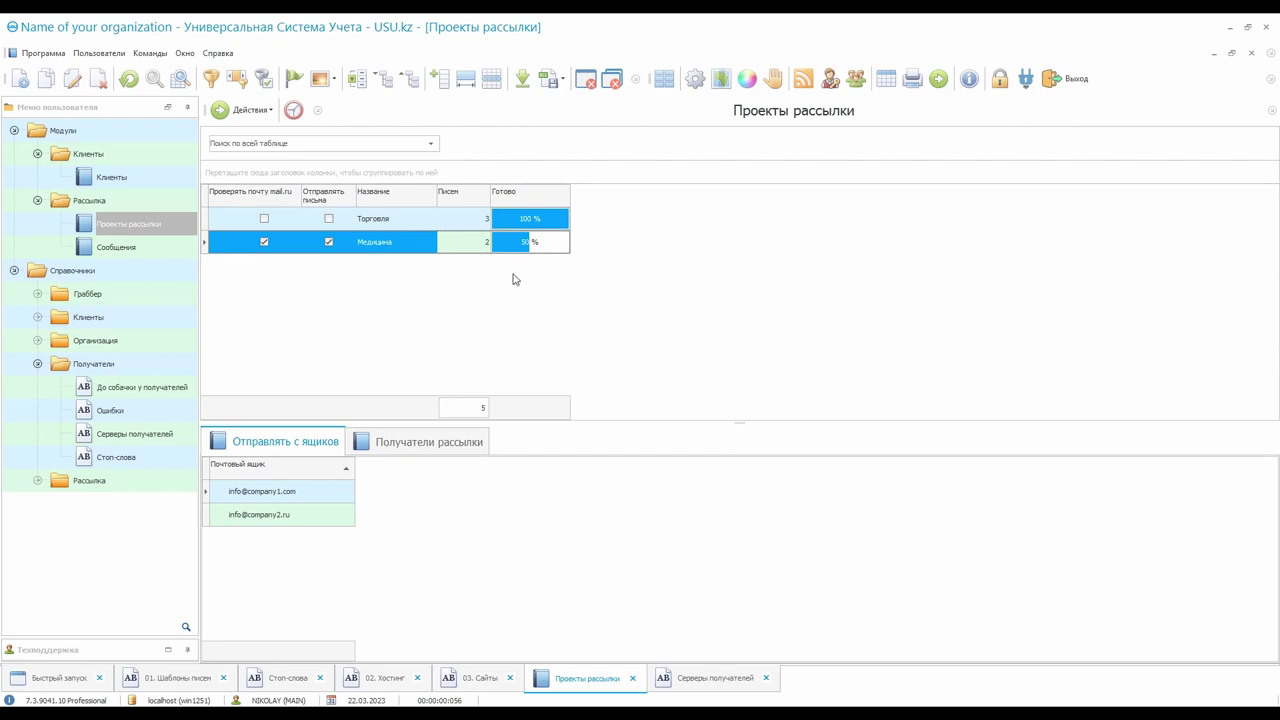
click(163, 181)
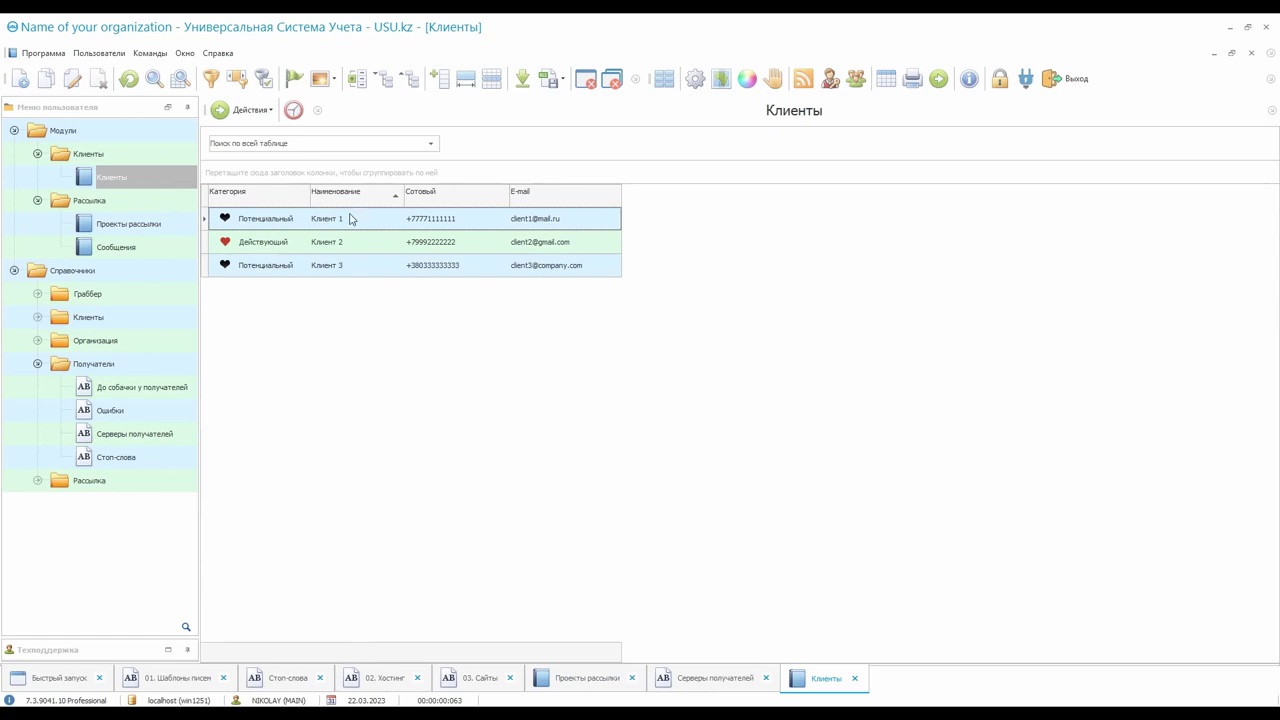
Mass-mail the Потенциальный clients Клиент 1 and Клиент 3 into Торговля, then clear the filter
click(299, 194)
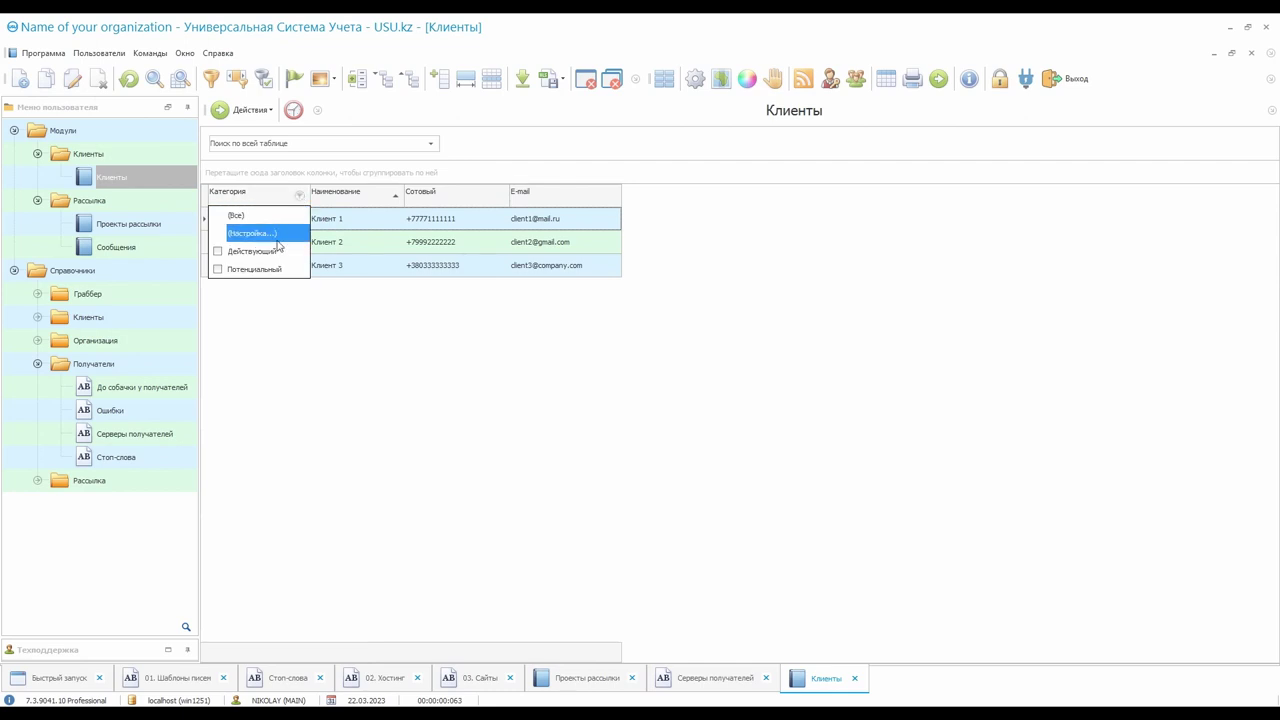
click(259, 265)
click(372, 240)
shift+click(372, 243)
click(248, 110)
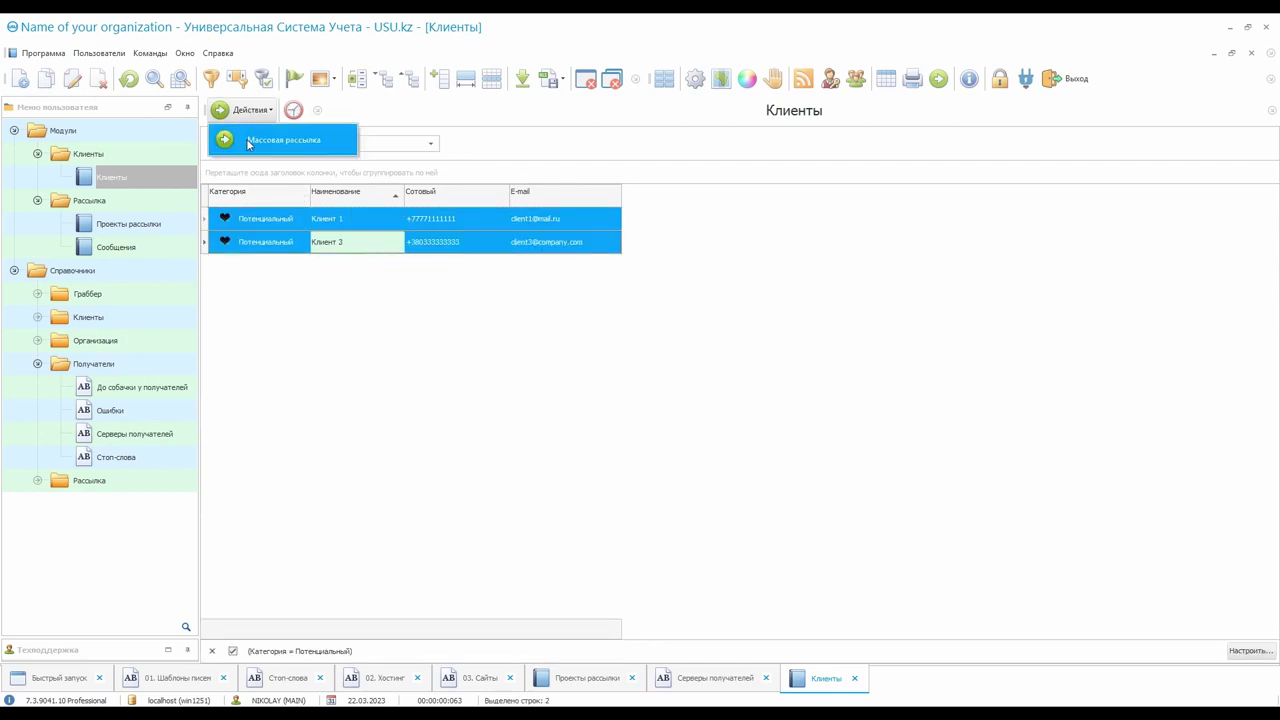
click(346, 306)
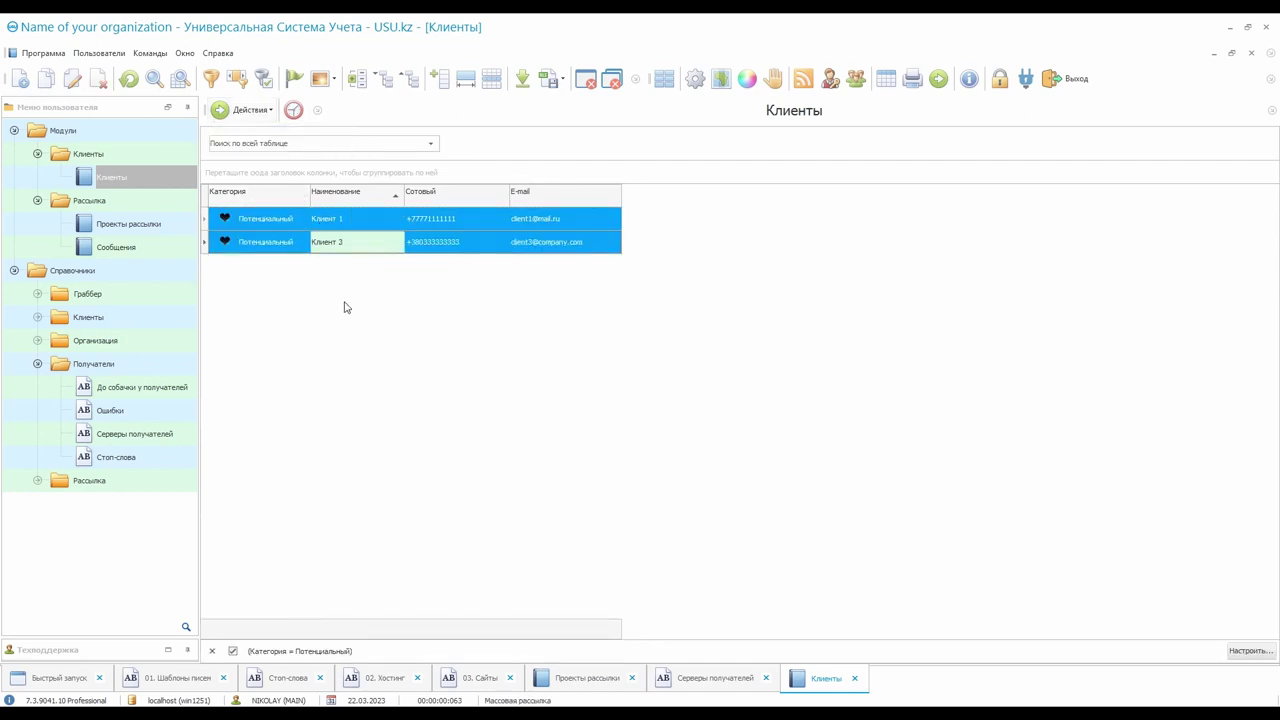
click(211, 651)
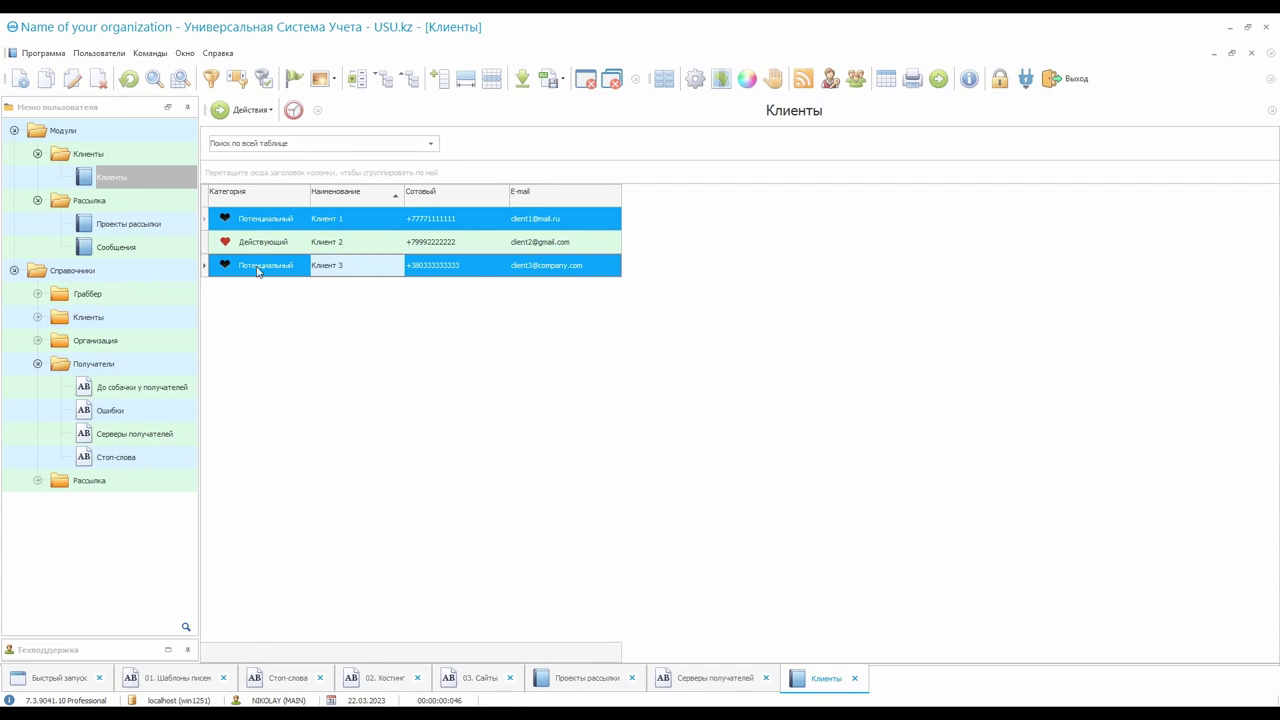
click(166, 229)
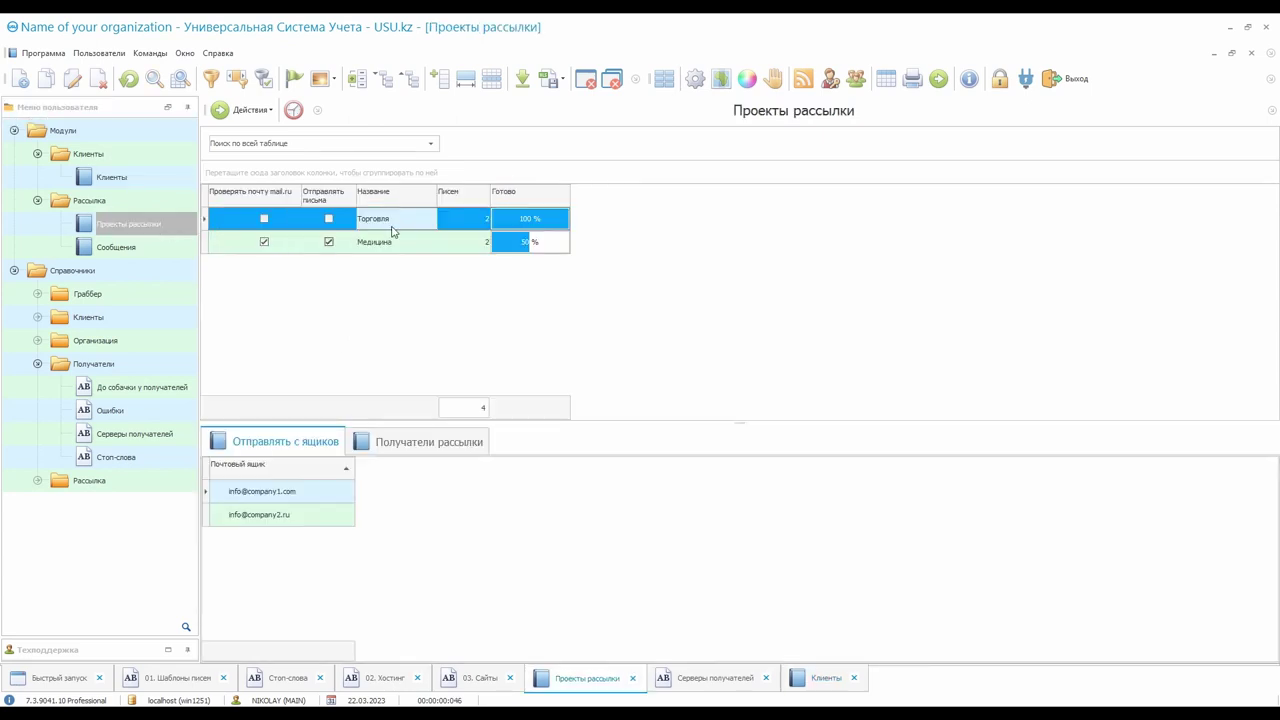
Check Торговля's recipients Клиент 1 and Клиент 3, then return to its sending mailboxes
click(428, 445)
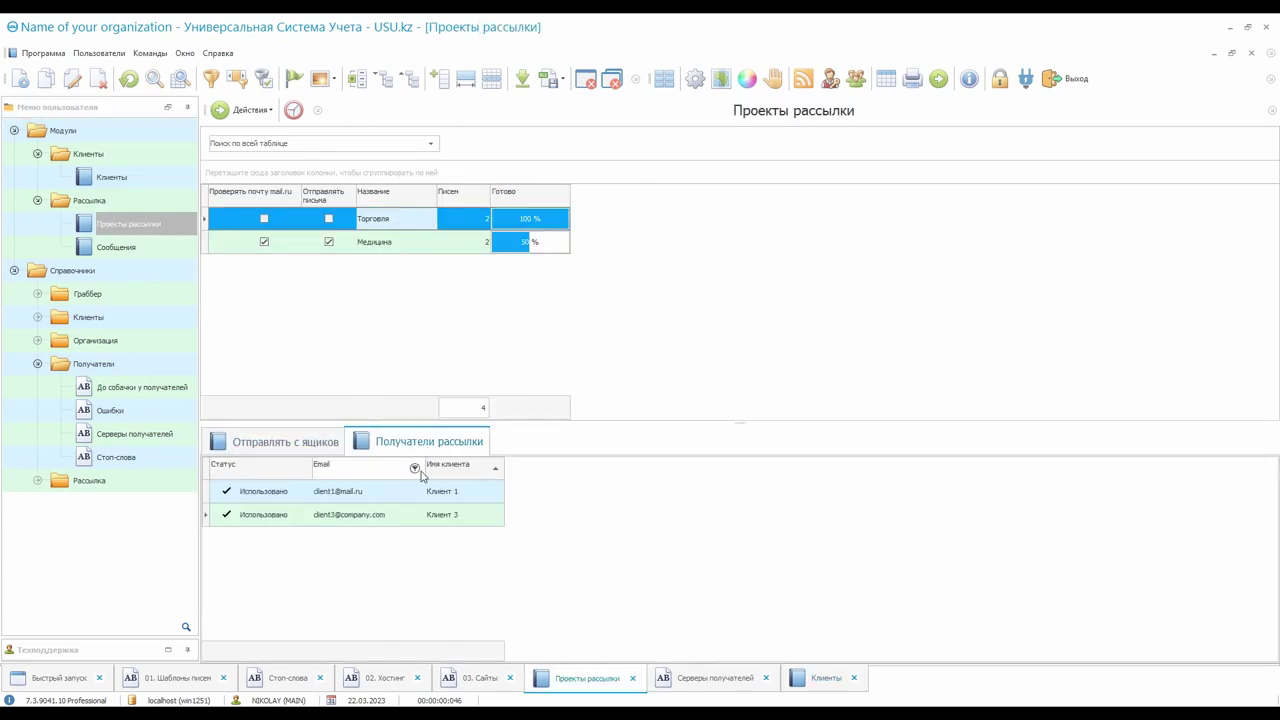
click(408, 495)
click(399, 517)
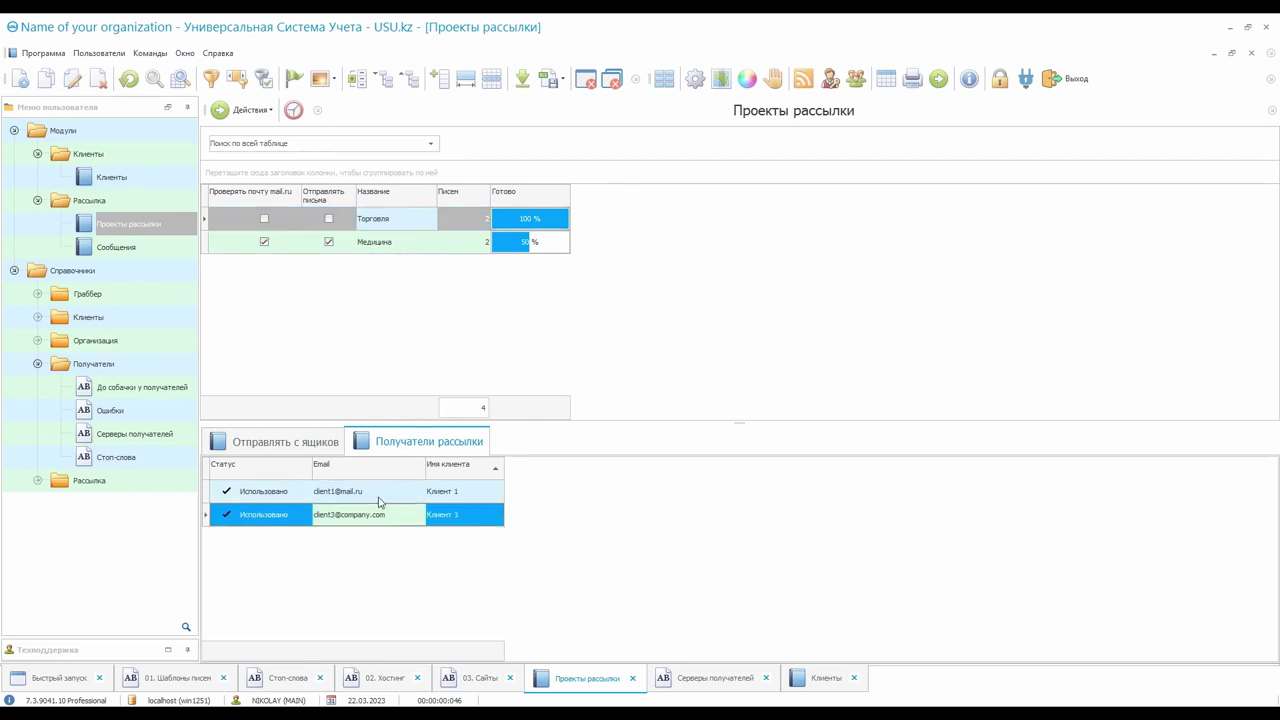
click(333, 445)
Select Медицина and widen the Отправлять письма column so its header fits one line
click(403, 245)
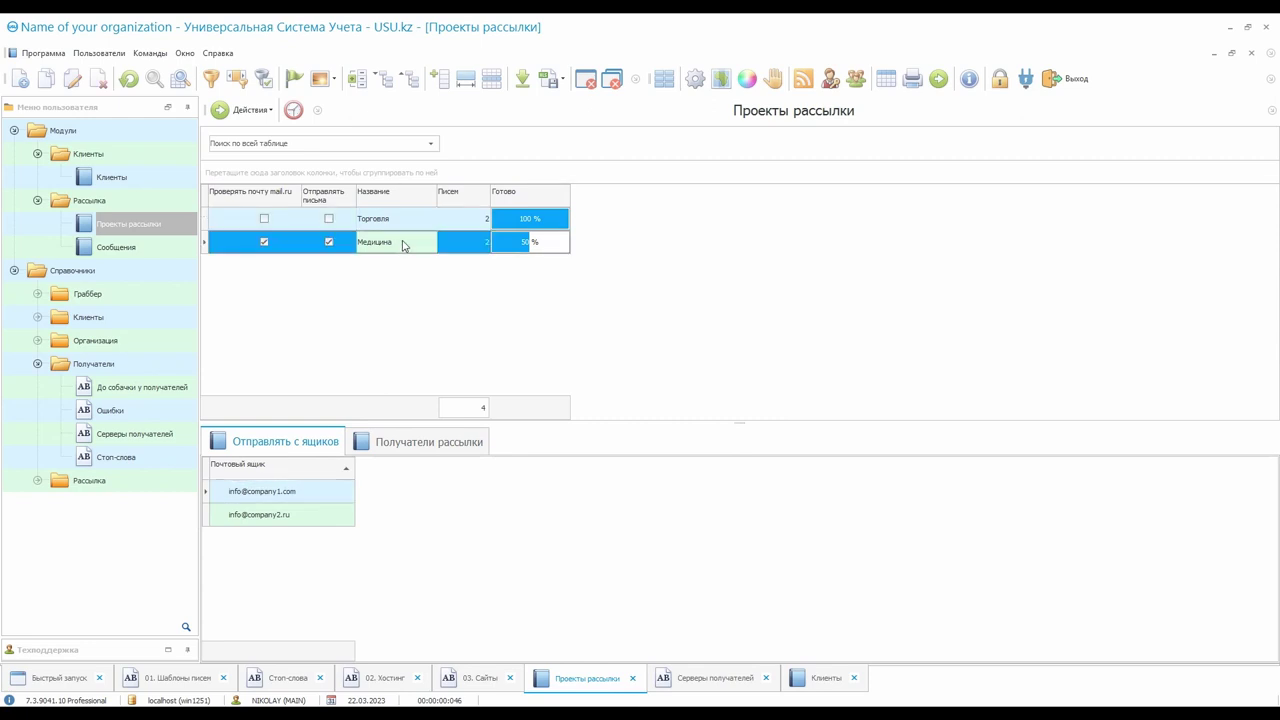
click(289, 249)
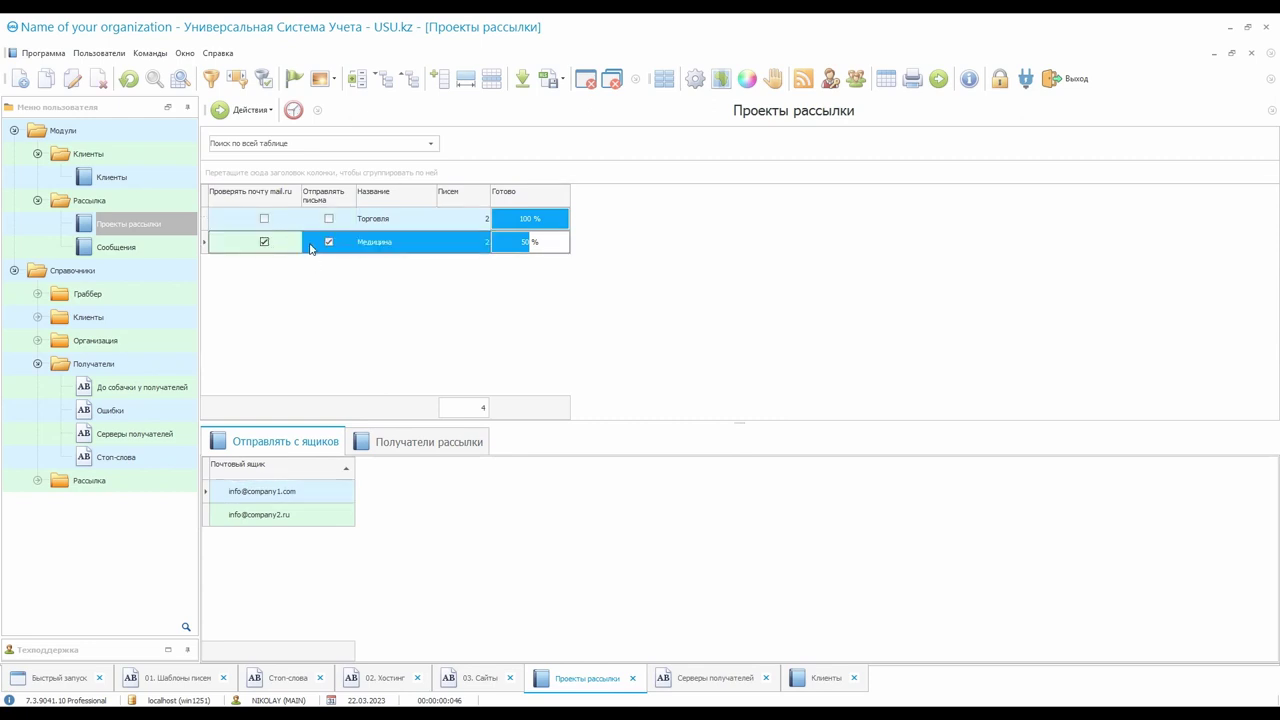
drag(357, 200, 377, 200)
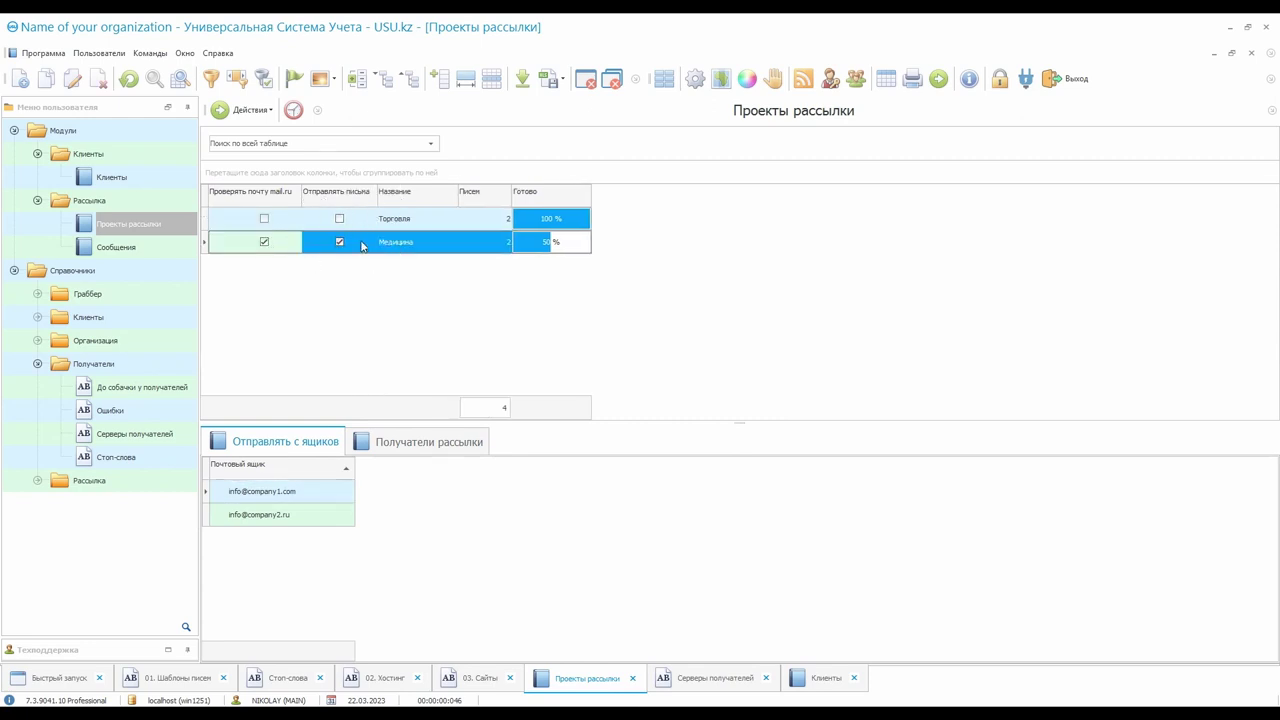
click(362, 246)
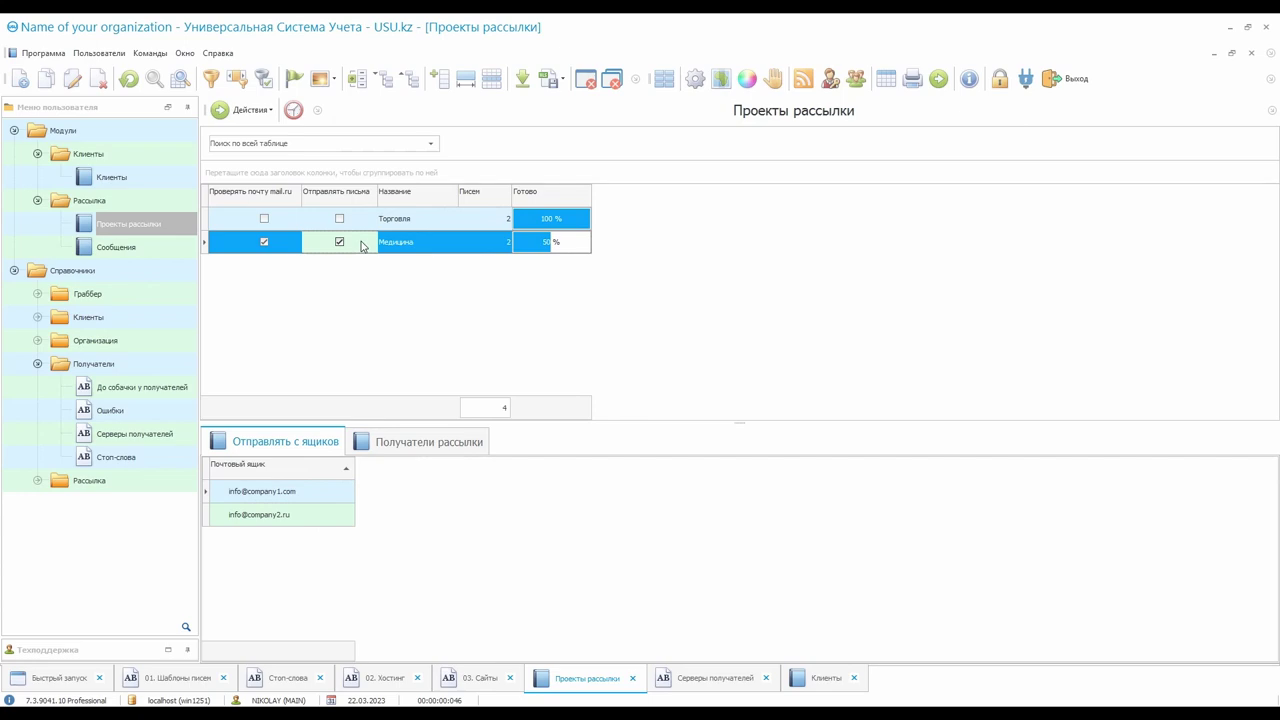
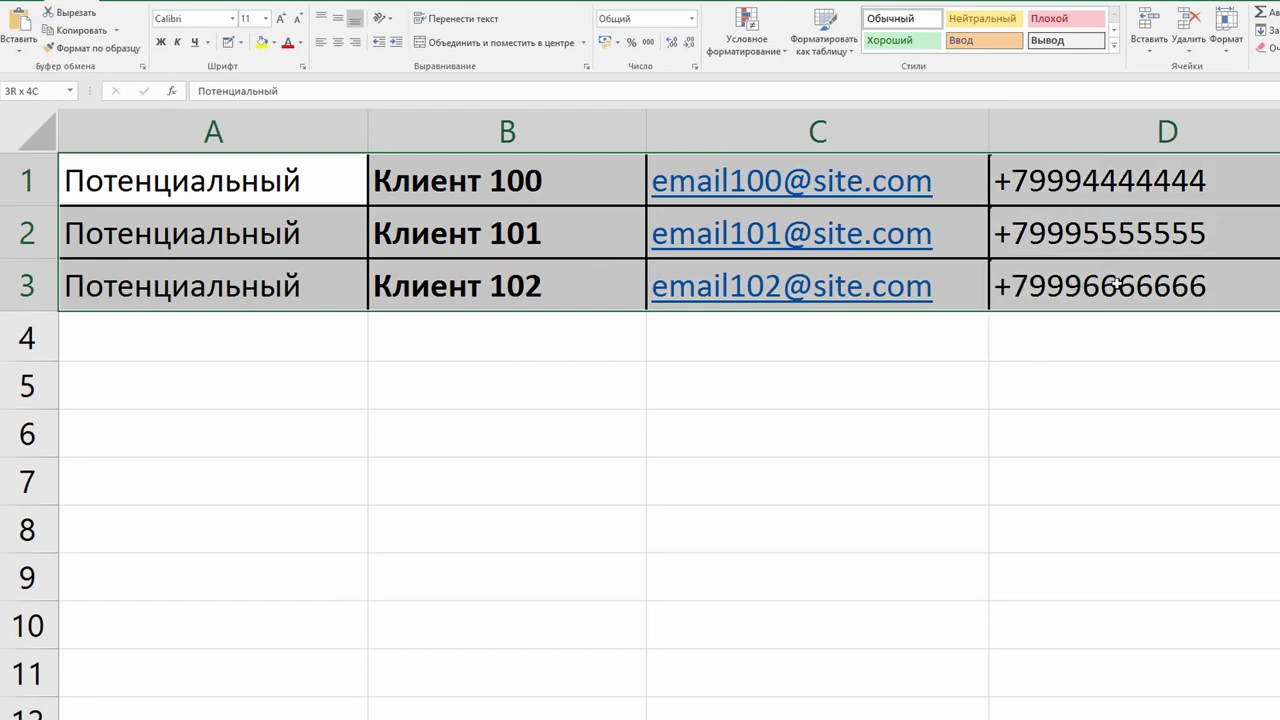
Clear the client row selection and pick Клиенты.xlsx as the import source
click(1194, 388)
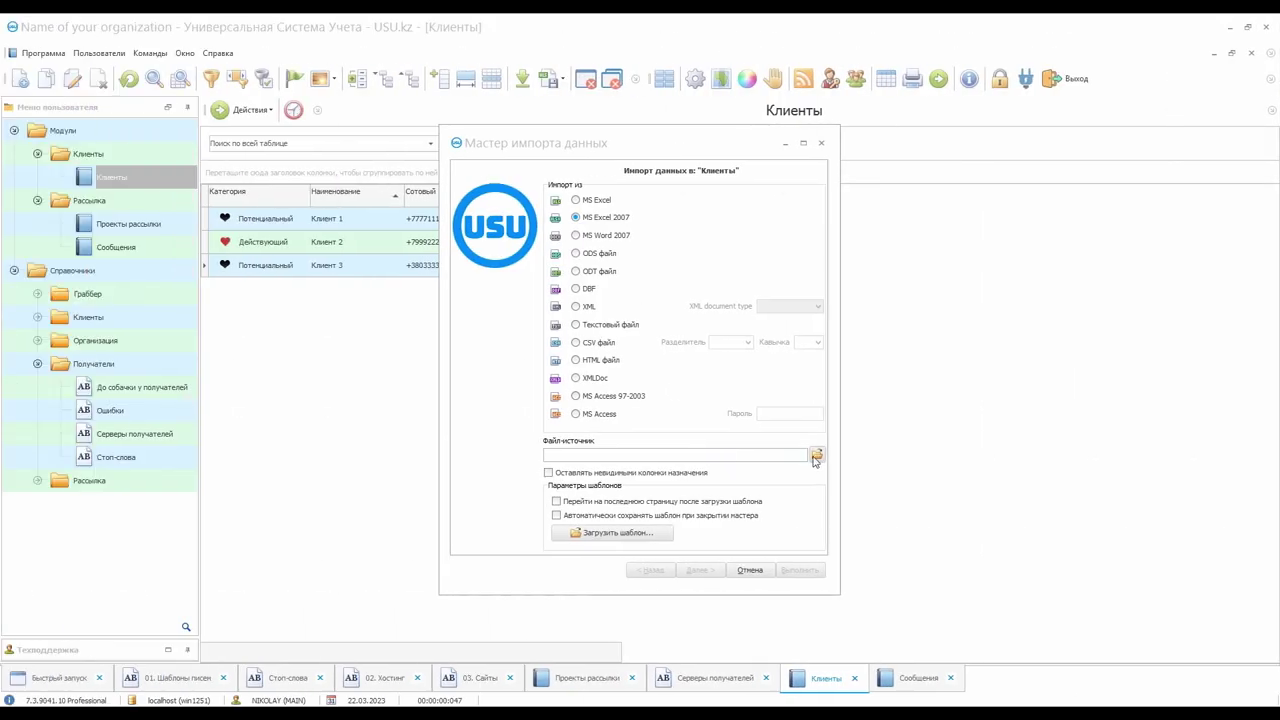
click(816, 456)
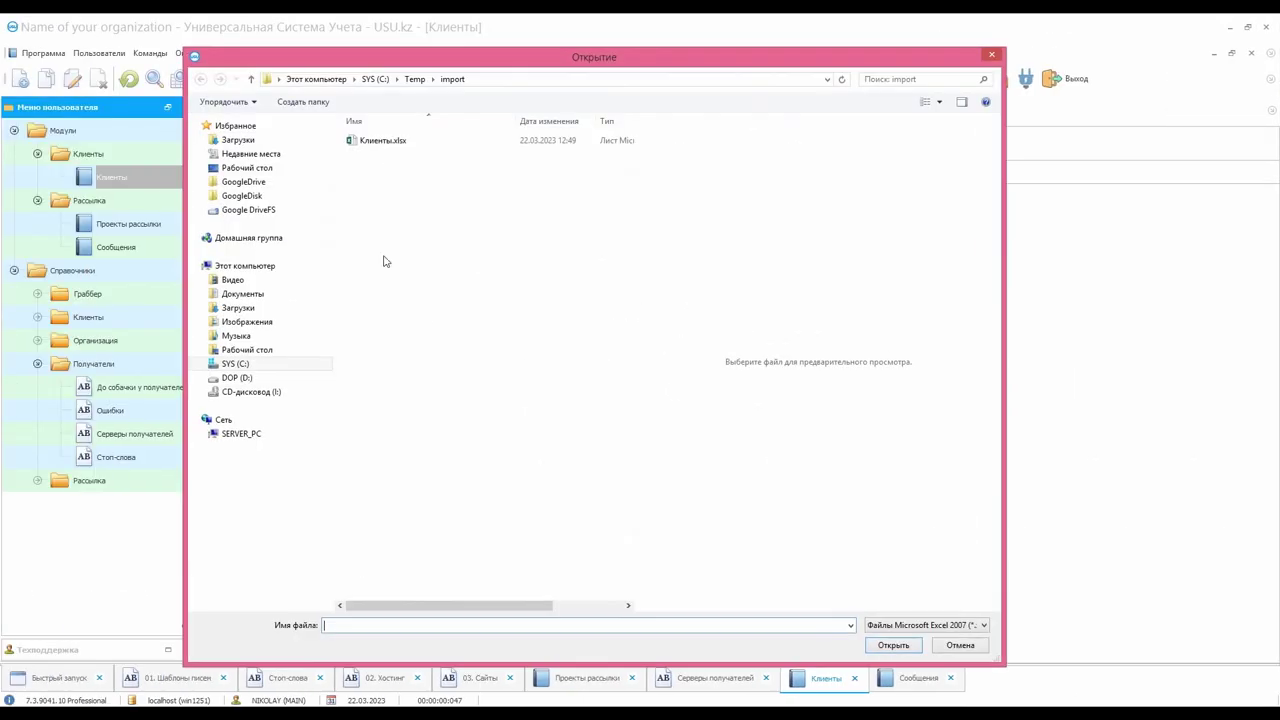
double_click(378, 150)
click(700, 570)
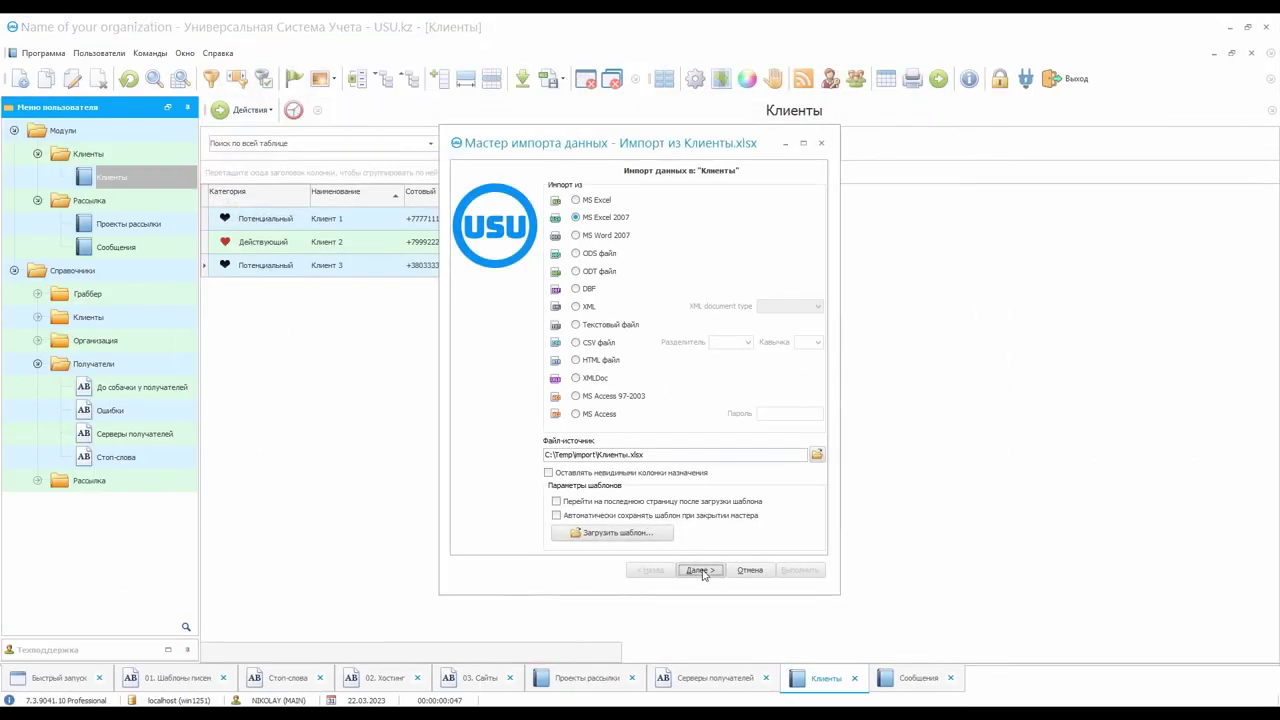
Map columns A–D to IMPORT_CAT, IMPORT_NAME, IMPORT_EMAIL and IMPORT_PHONE
click(635, 243)
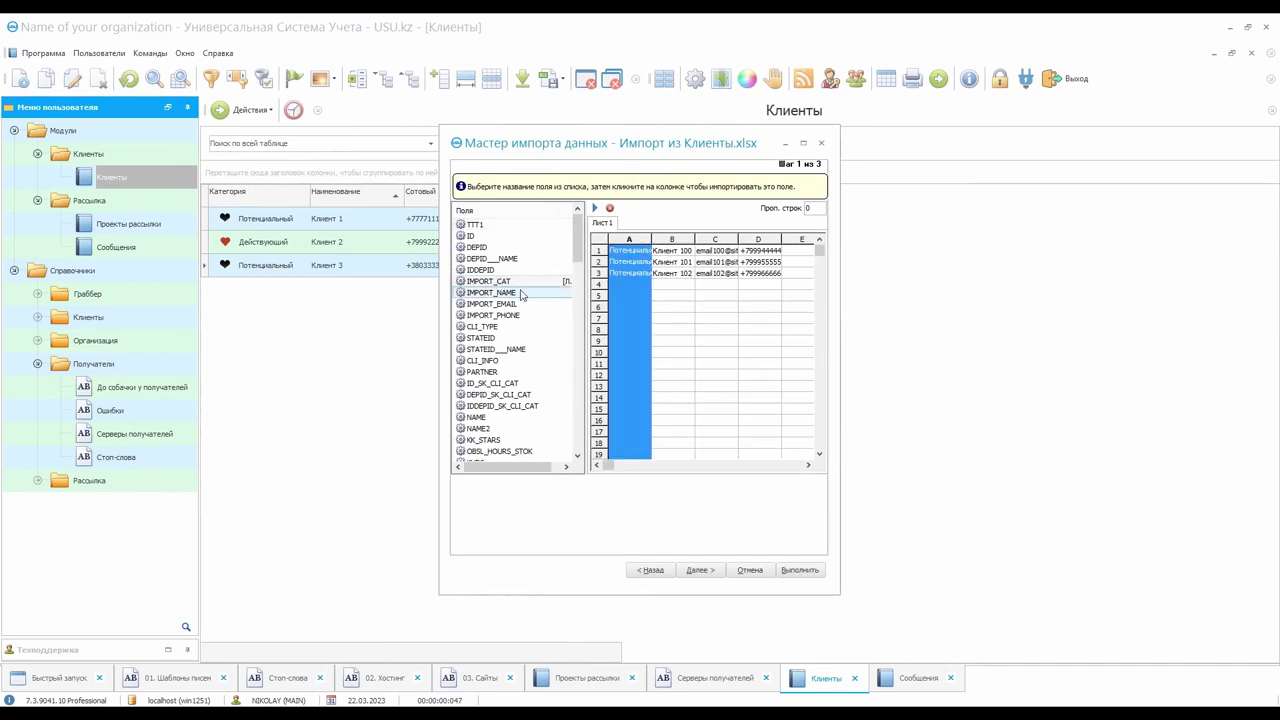
click(673, 246)
click(717, 243)
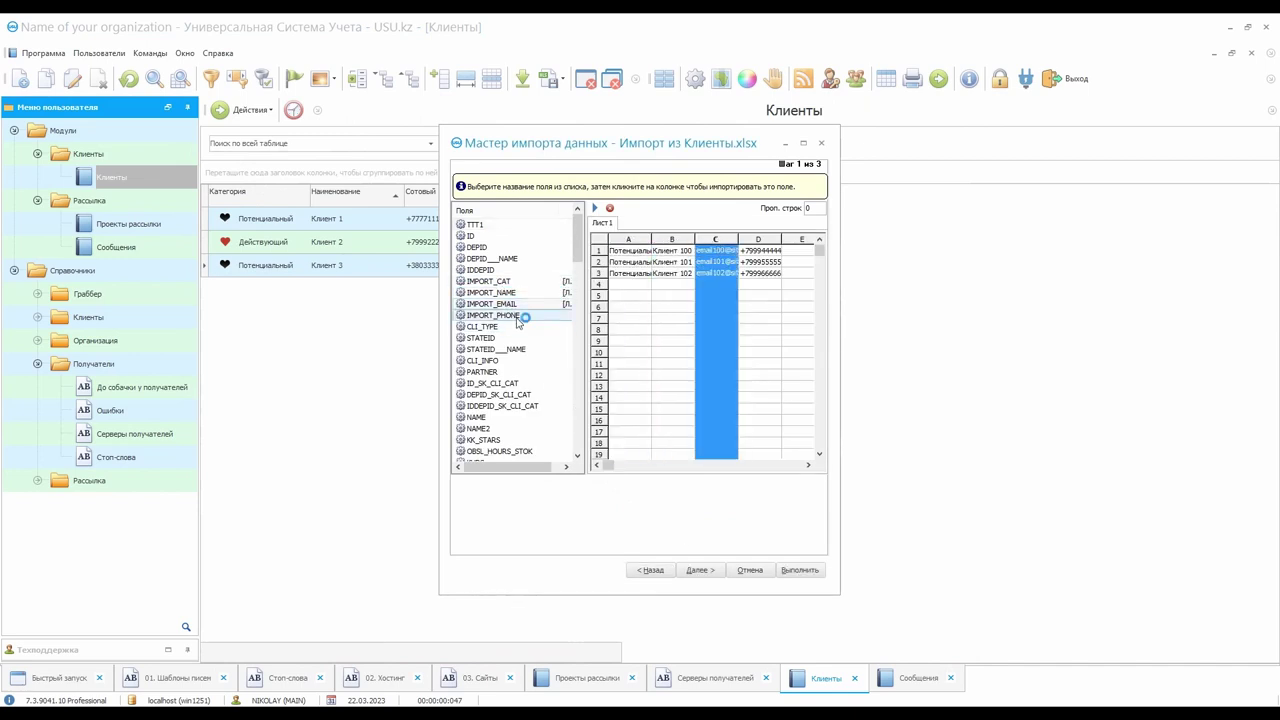
click(760, 243)
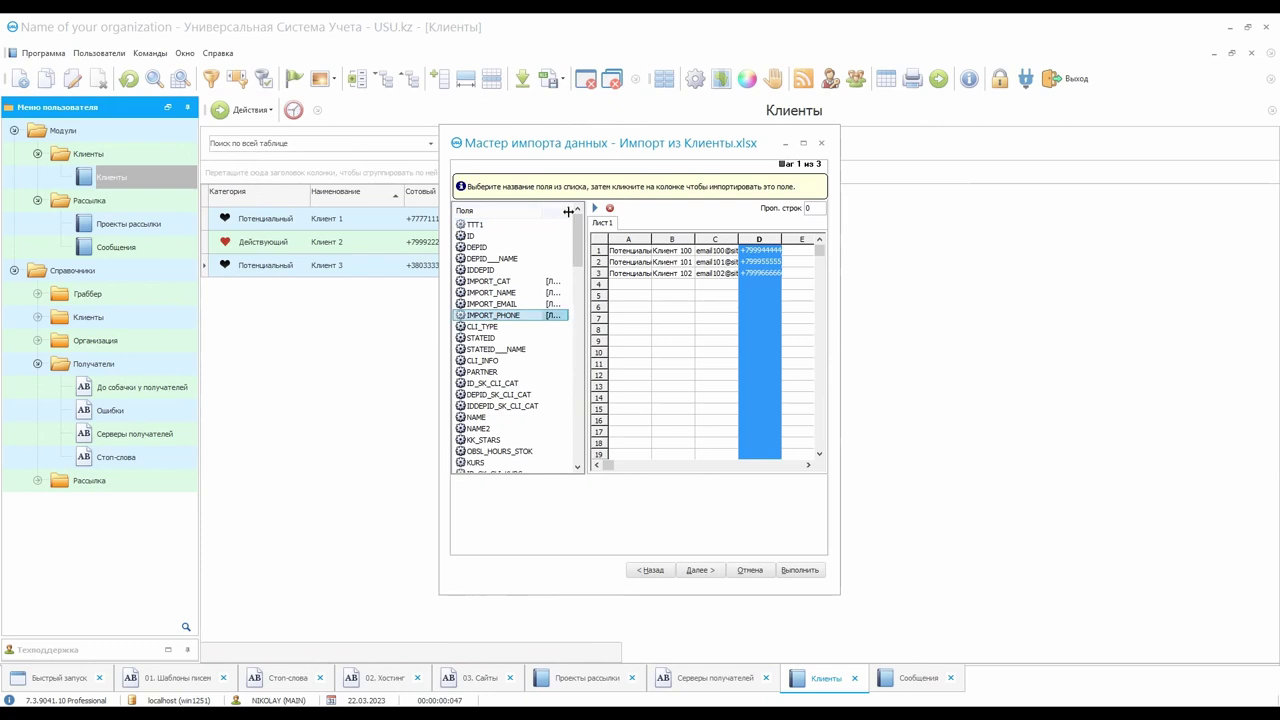
click(700, 570)
Enable commit on finish and error logging, run the import, and close the log
click(700, 570)
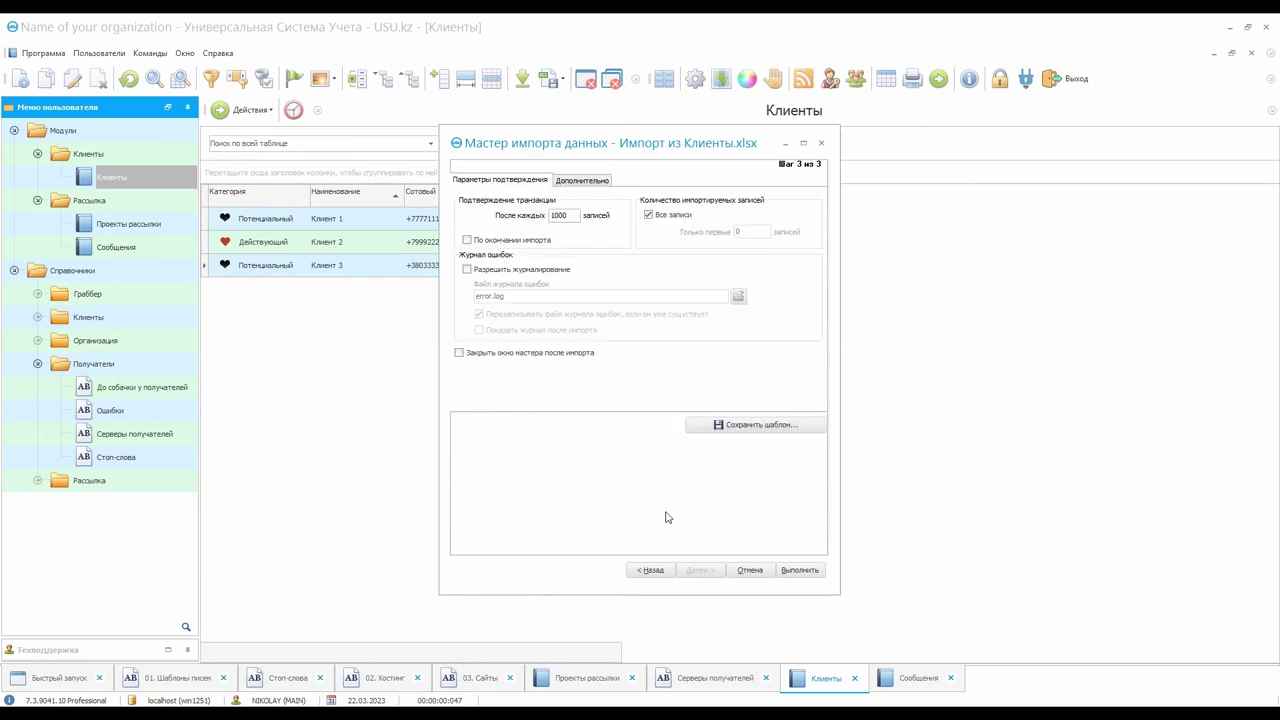
click(494, 270)
click(502, 331)
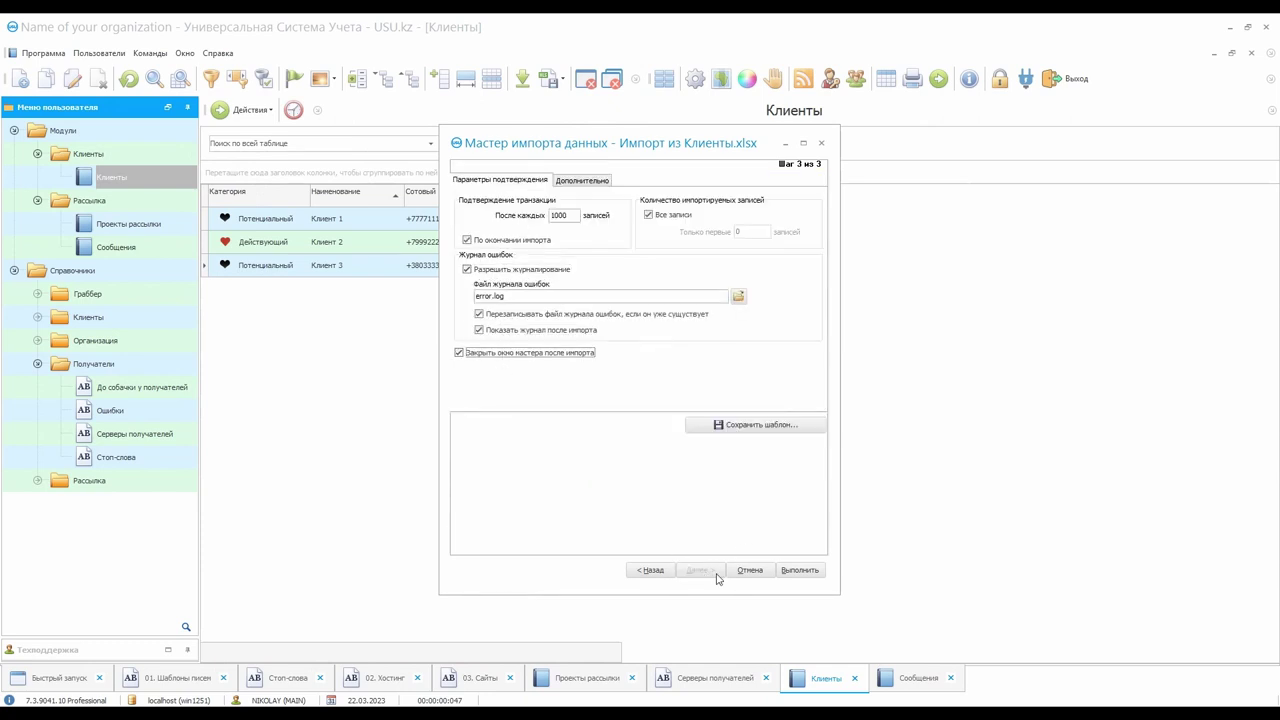
click(800, 570)
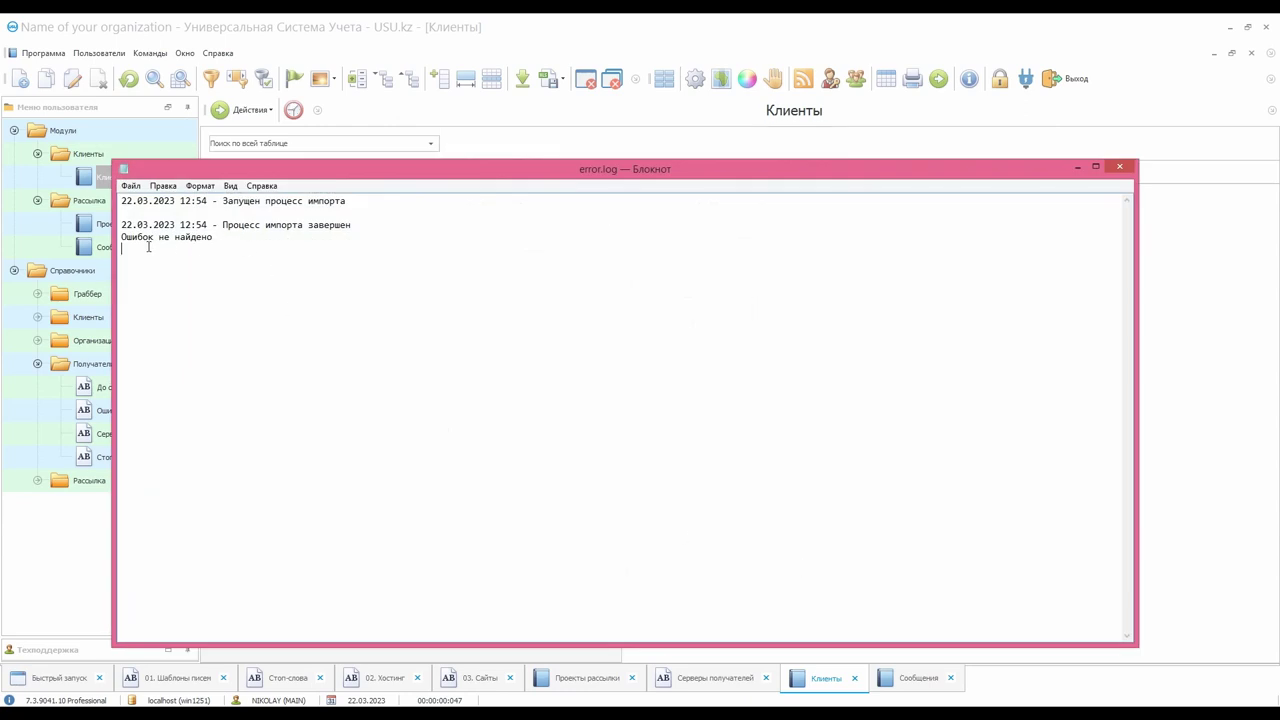
key(shift+Up)
click(1119, 167)
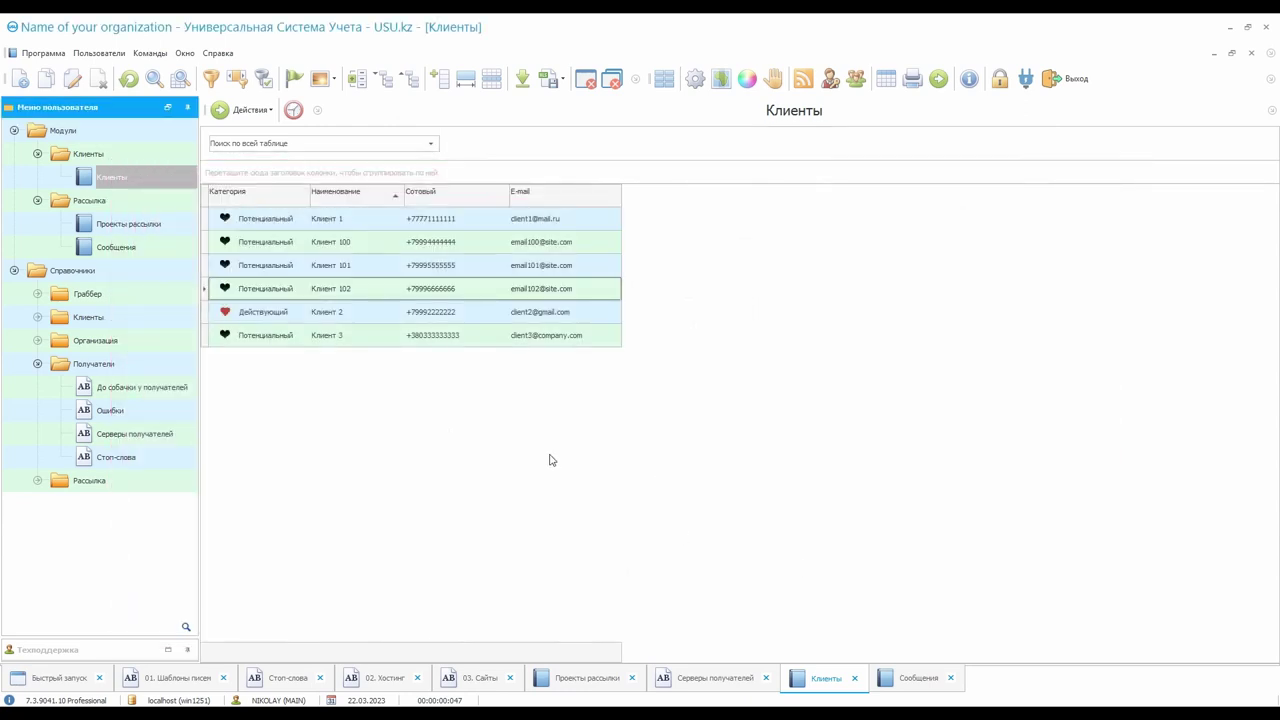
Select Клиент 100–102 and start a Массовая рассылка to them
click(368, 247)
shift+click(369, 290)
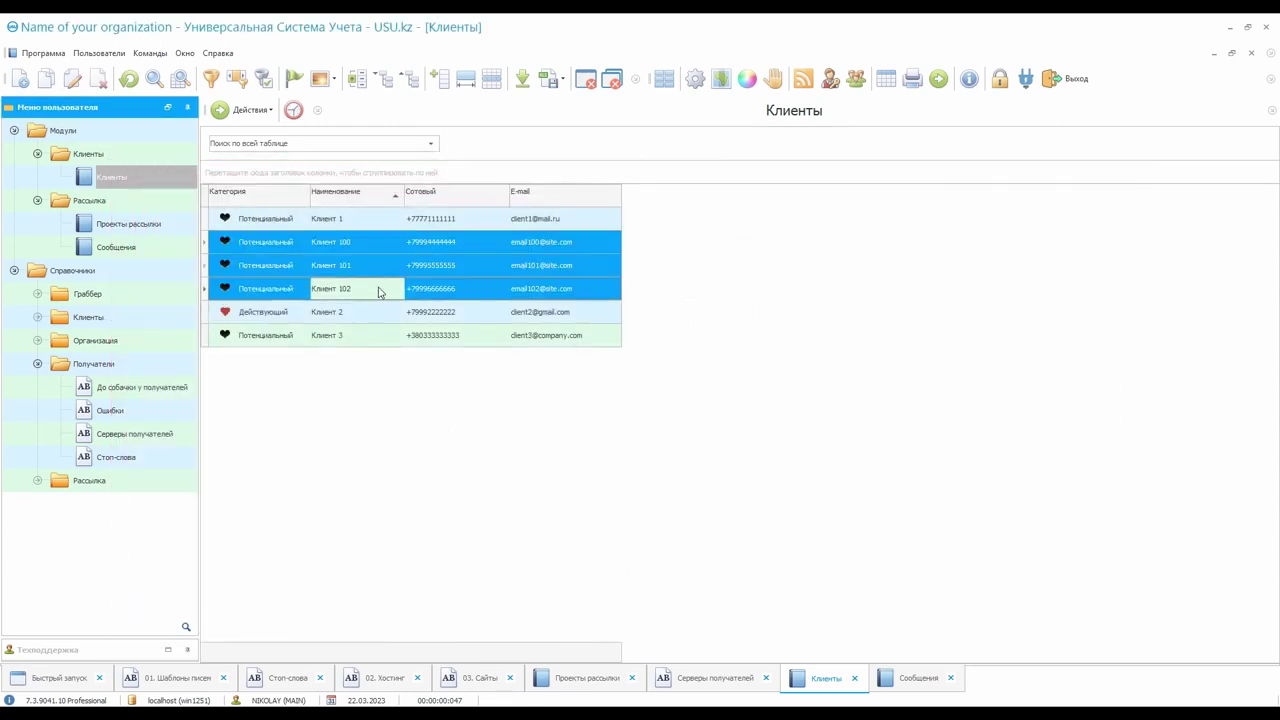
click(242, 110)
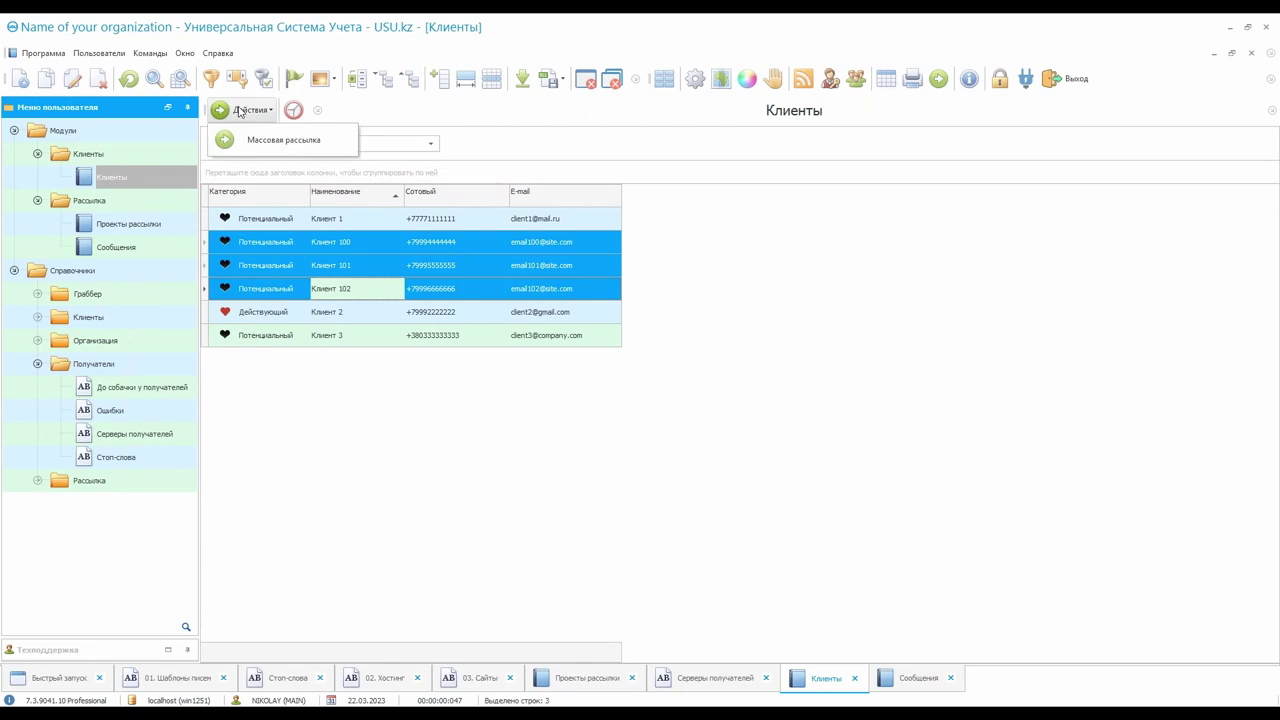
click(321, 146)
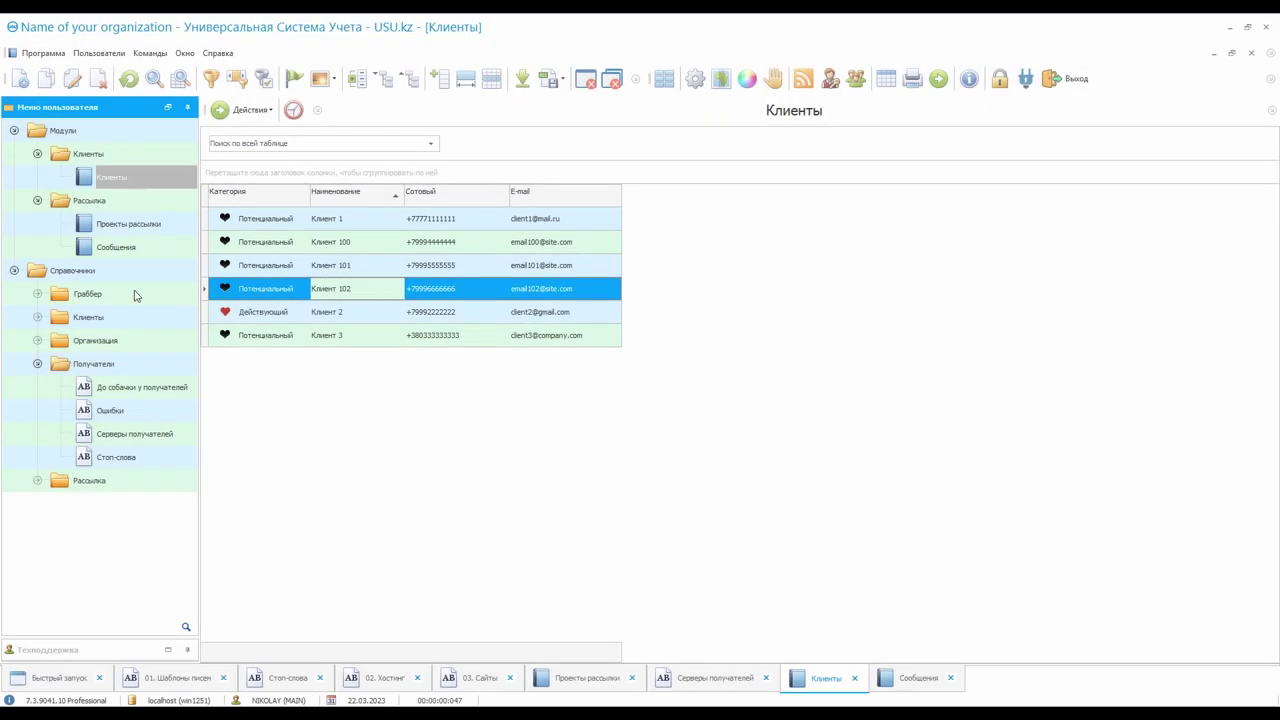
Expand Справочники > Граббер and open the 01. Web-сайты list
double_click(134, 290)
double_click(134, 460)
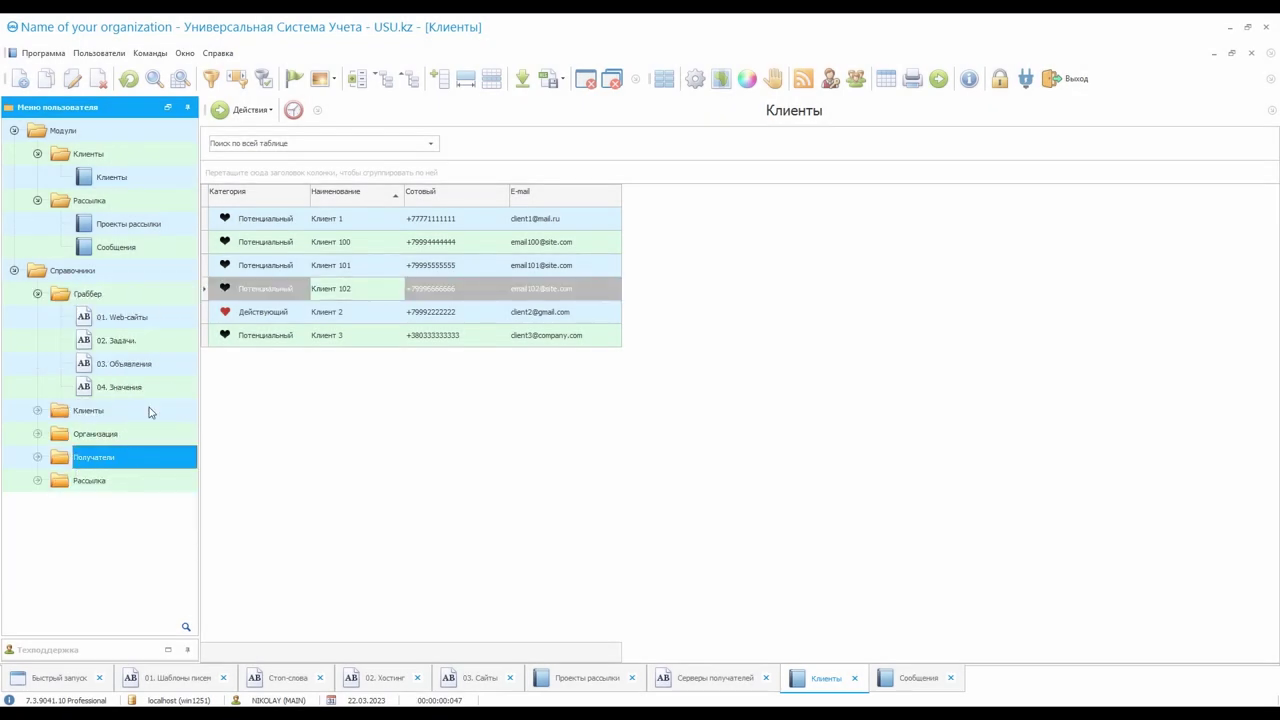
double_click(162, 317)
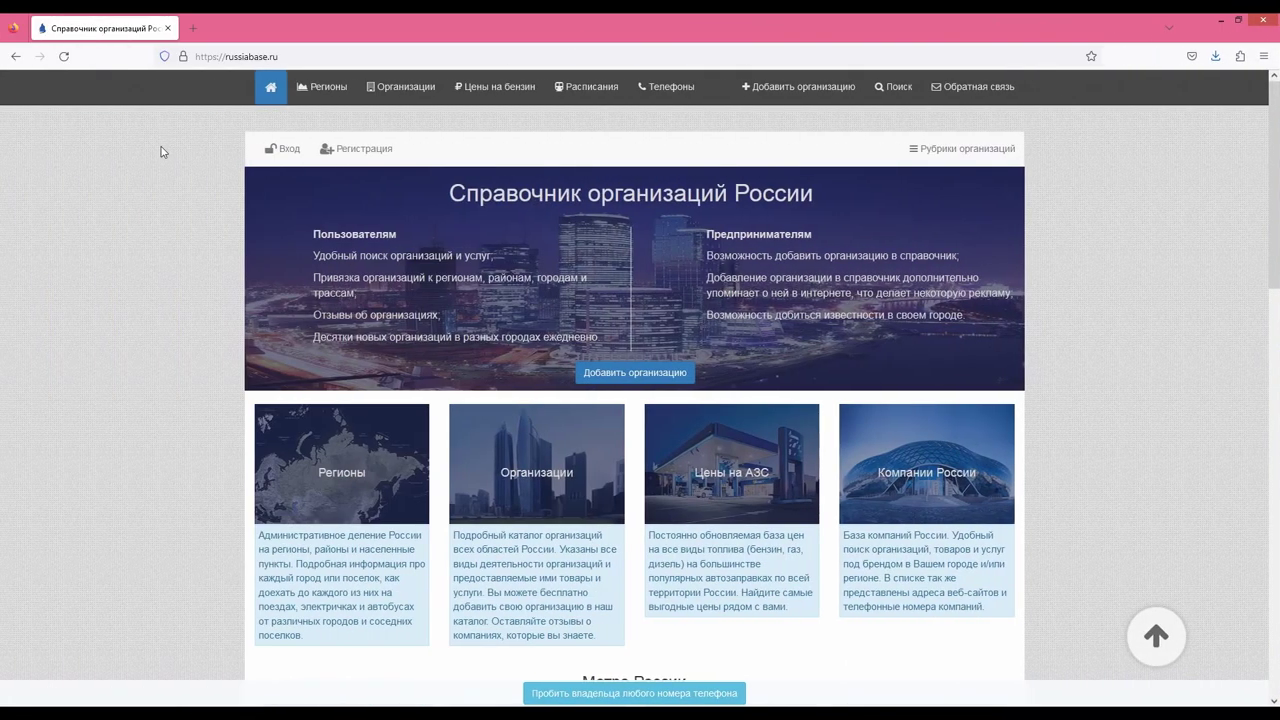
Browse russiabase.ru's Автозапчасти rubric and open the Ferio.ru details page
click(396, 90)
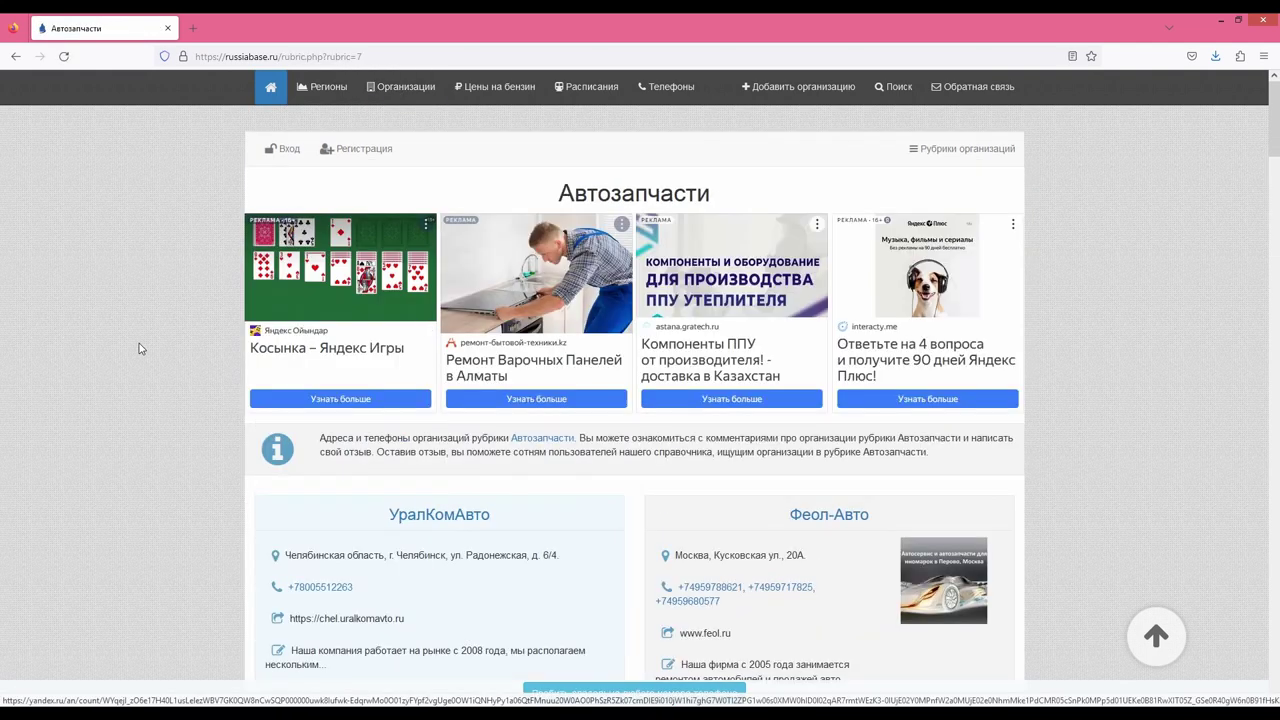
scroll(139, 340, down, 10)
scroll(137, 336, down, 4)
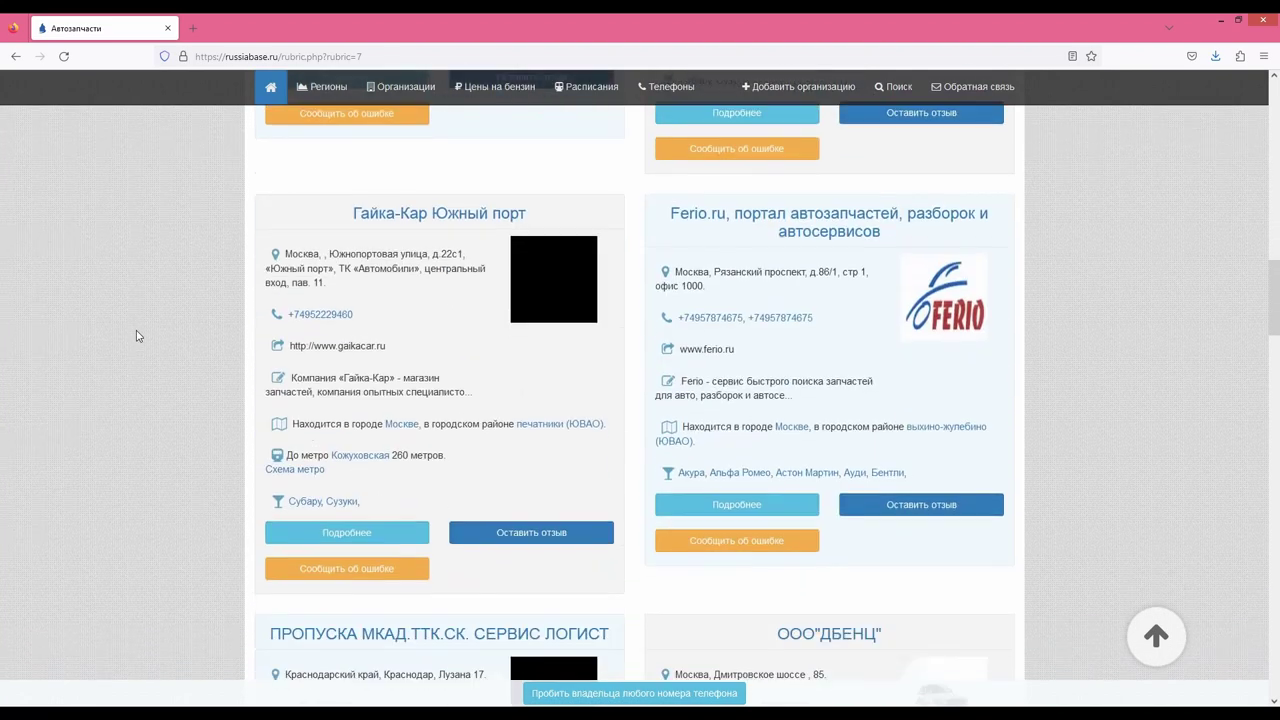
click(740, 506)
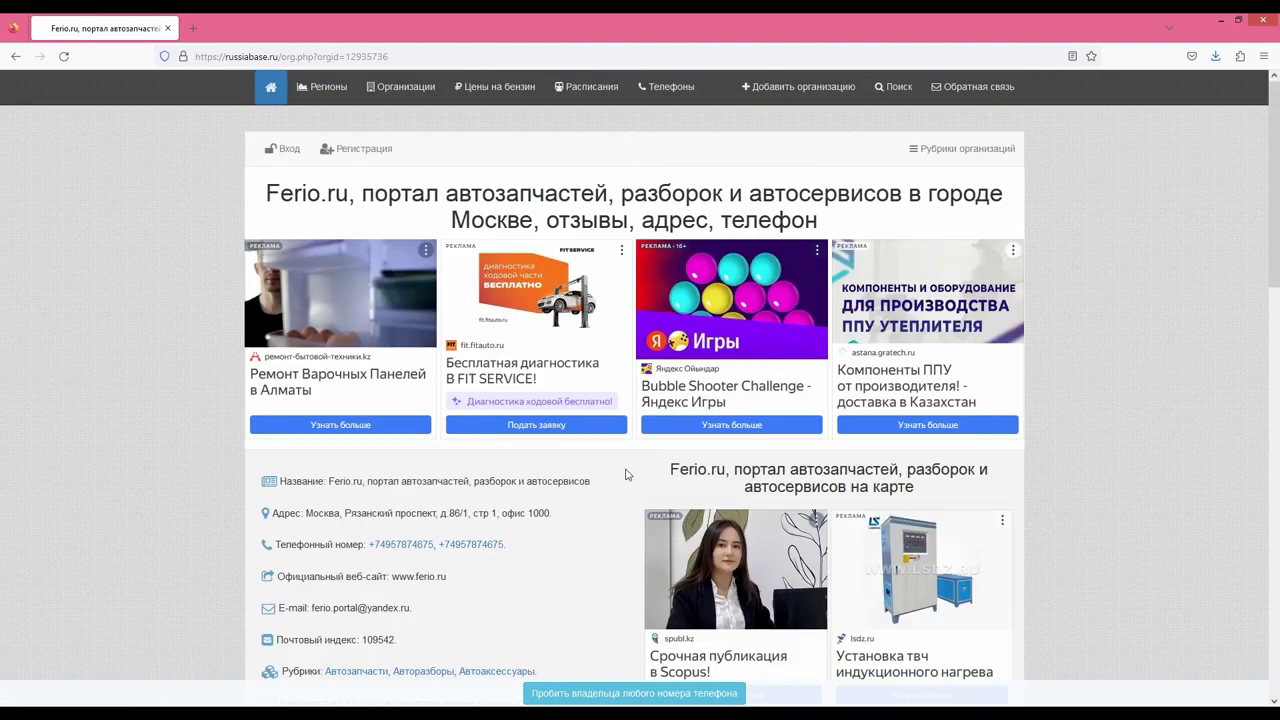
Select the company's e-mail address and open the page source in a new tab
scroll(640, 400, down, 2)
drag(312, 472, 410, 472)
click(410, 472)
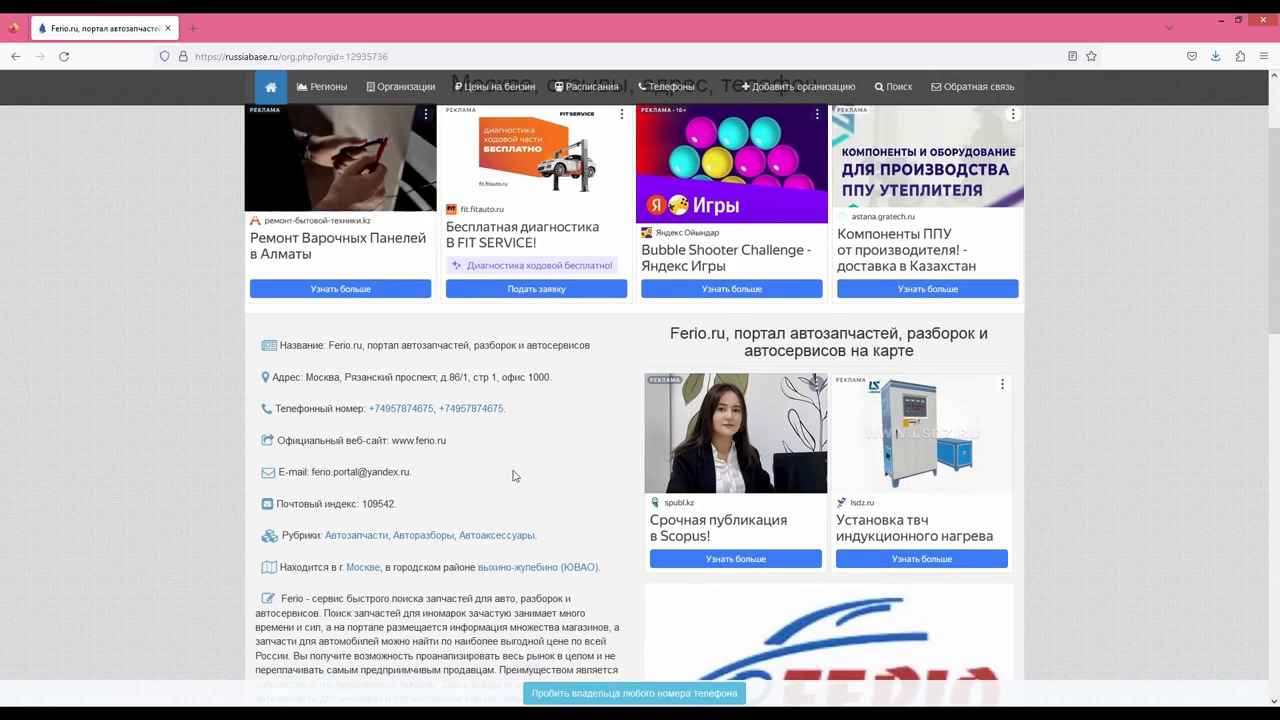
right_click(478, 466)
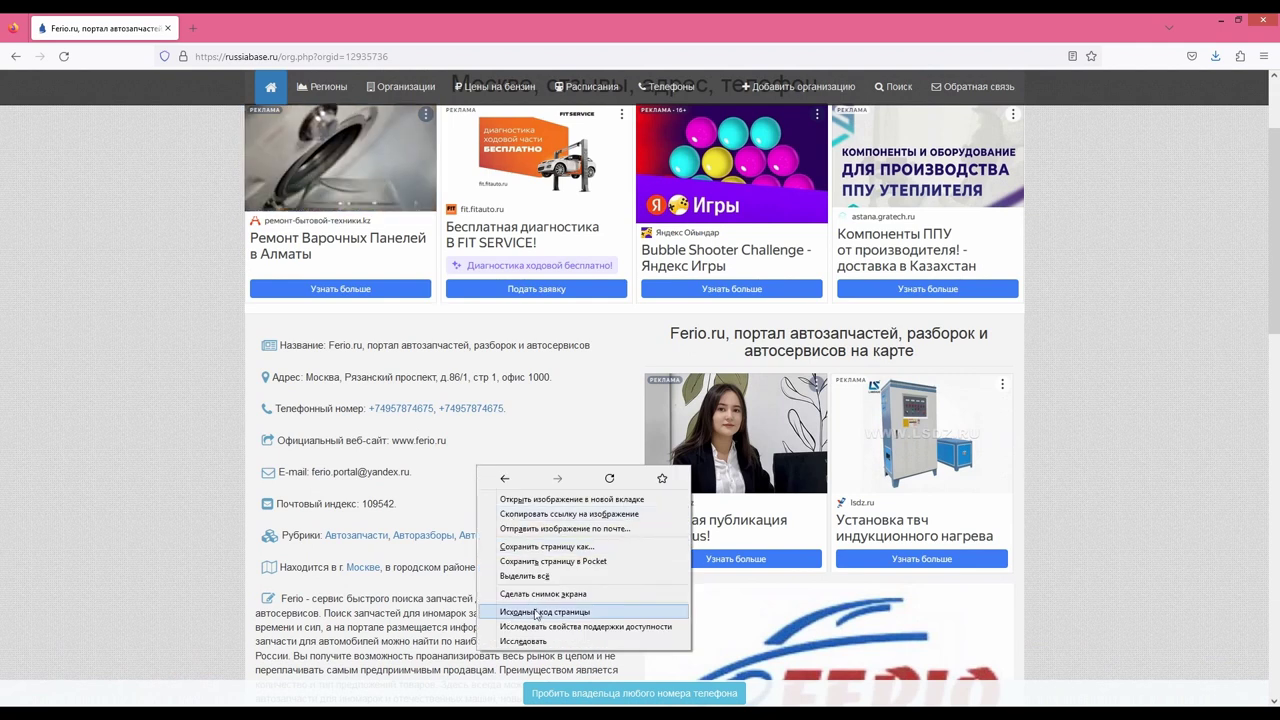
click(612, 613)
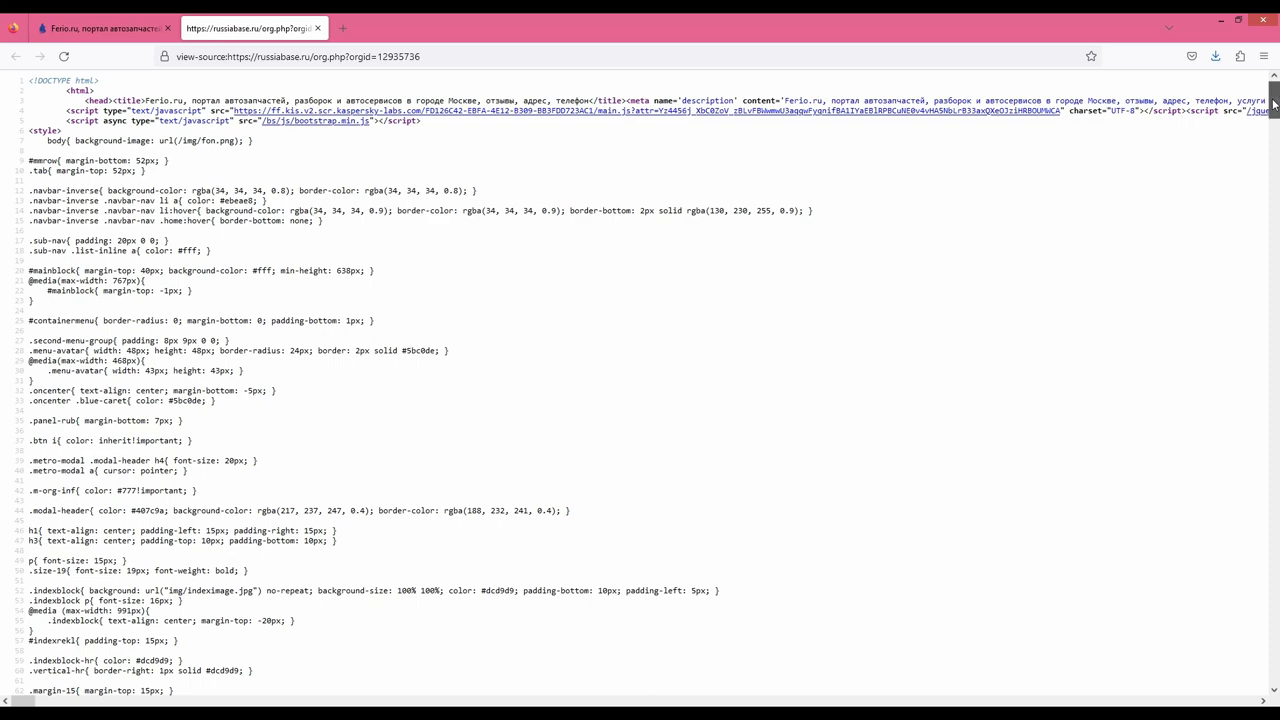
drag(1273, 100, 1271, 152)
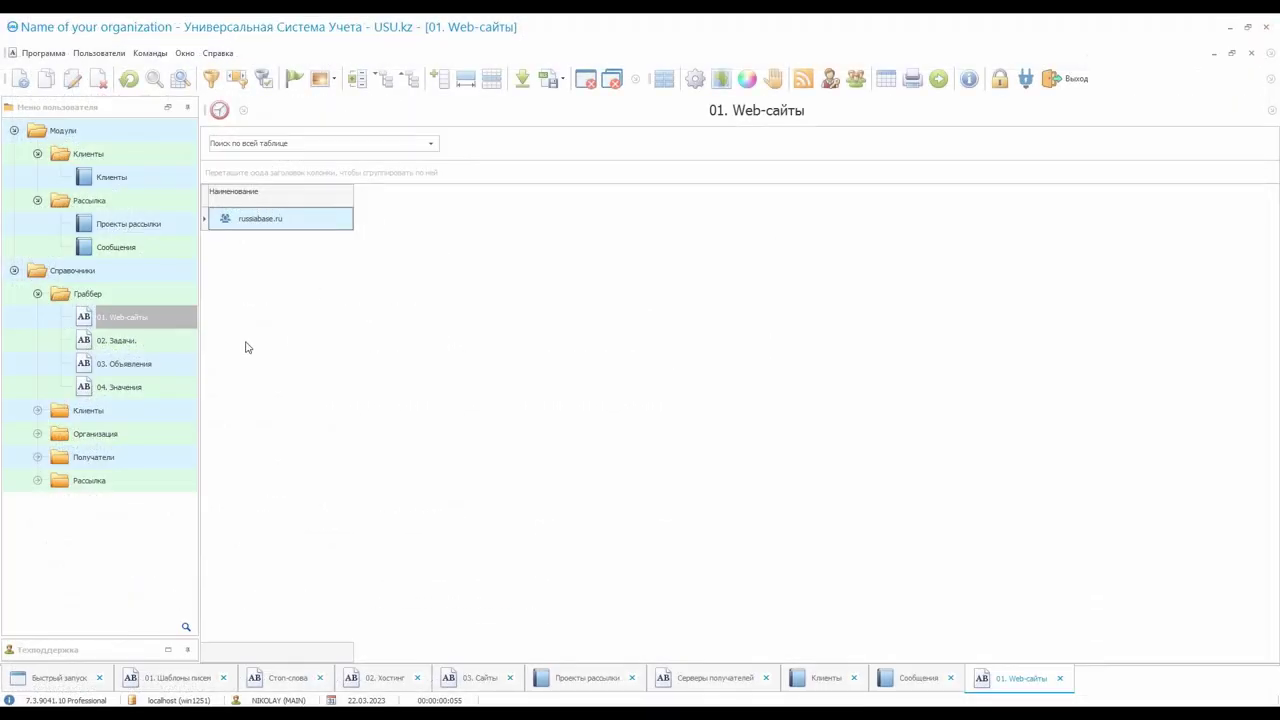
Inspect the grabber task in 02. Задачи and the listing's Url and name in 03. Объявления
click(175, 345)
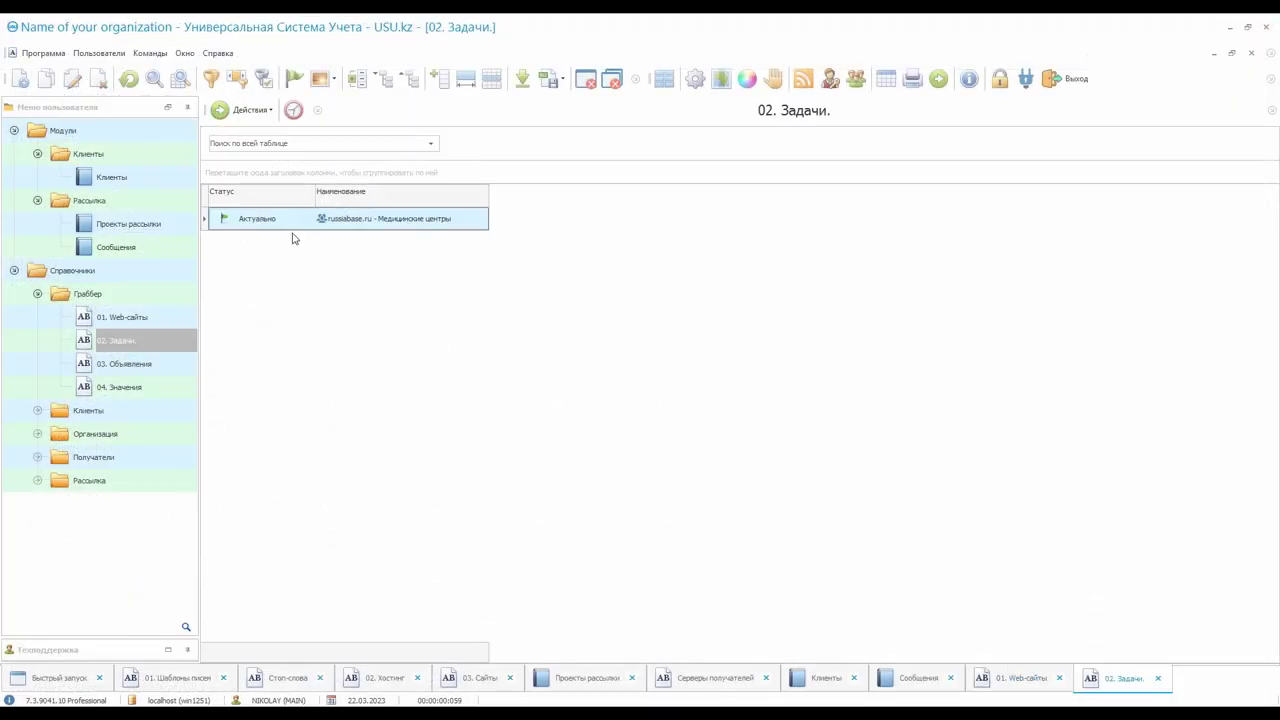
click(349, 226)
click(166, 366)
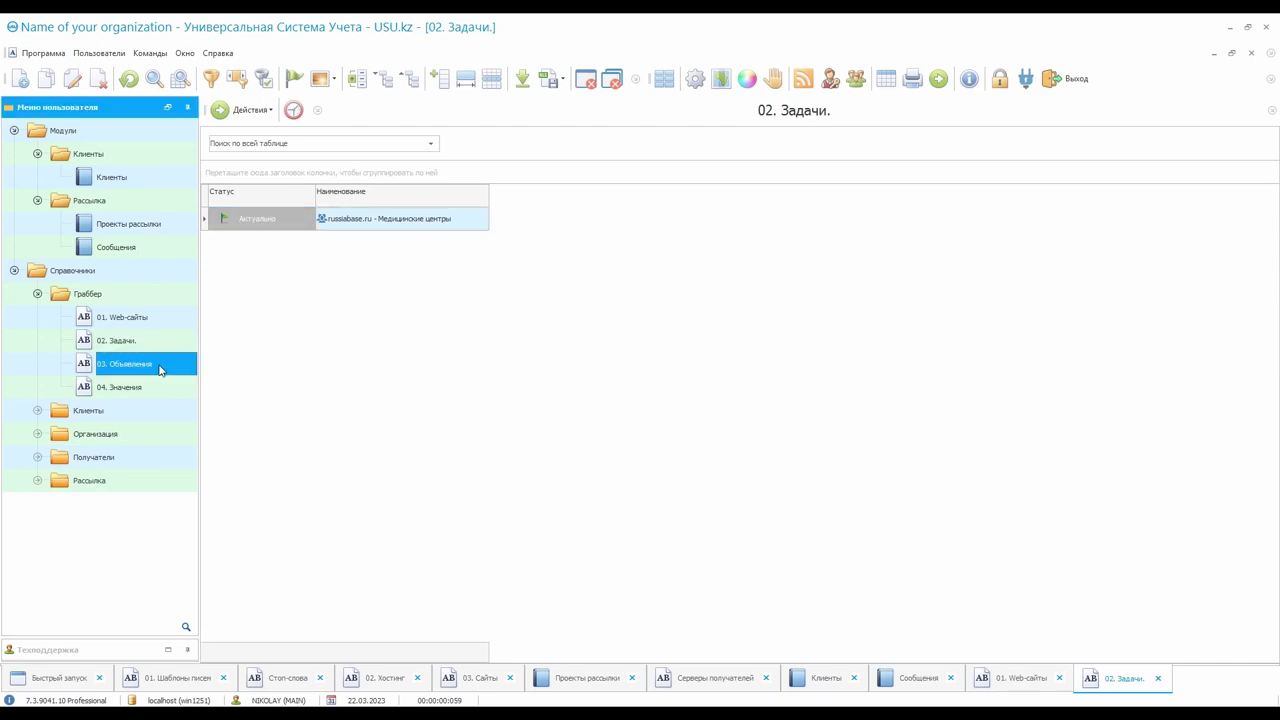
click(433, 225)
click(553, 230)
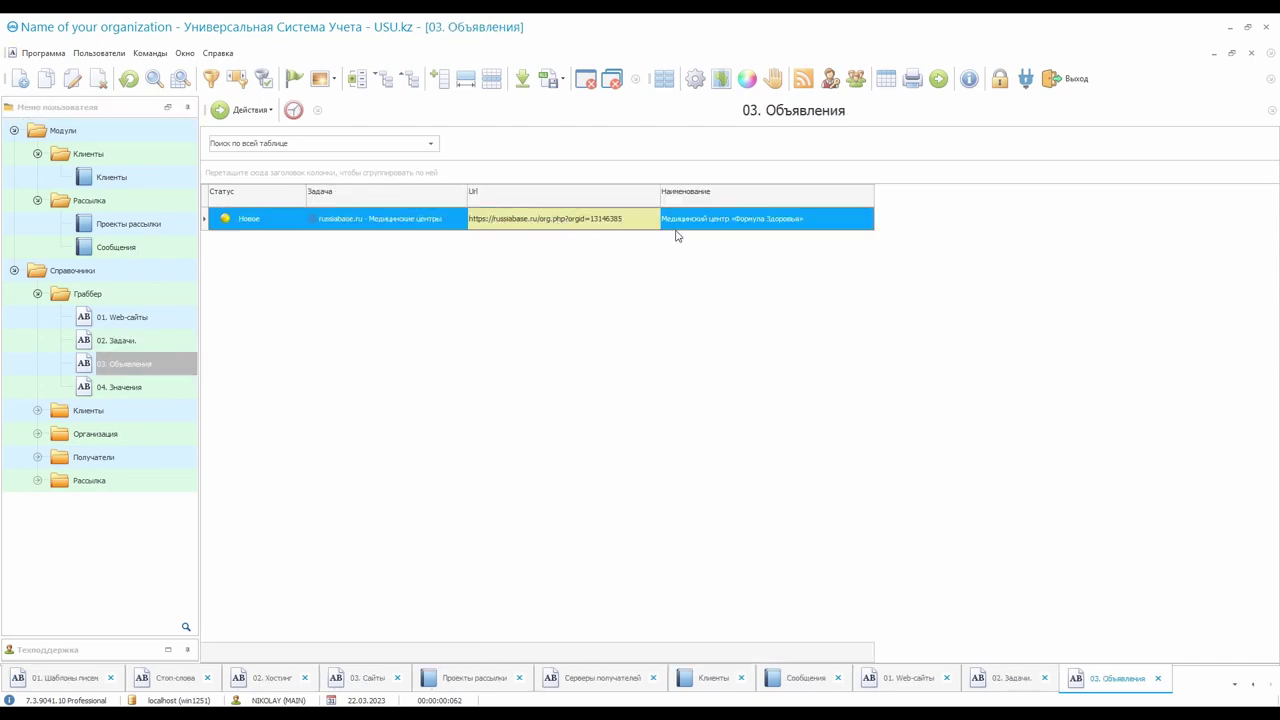
click(706, 229)
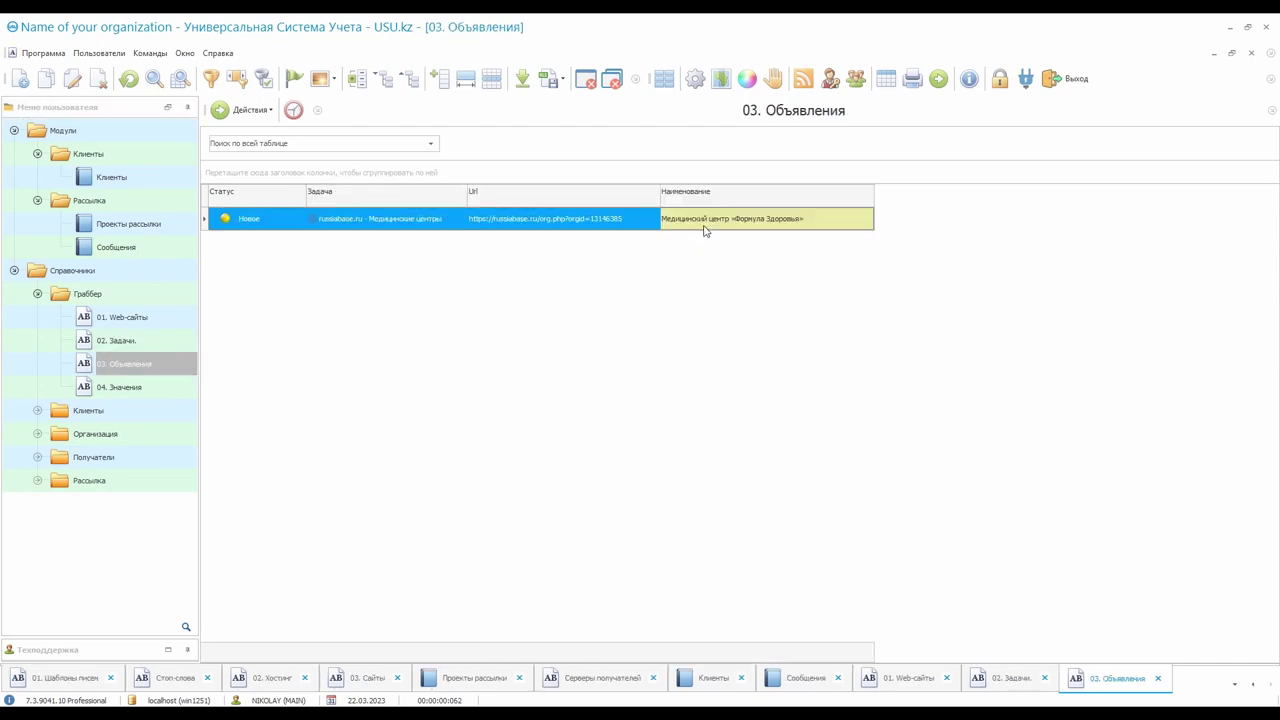
Review the three collected e-mails in 04. Значения: unused, not existing and already used
click(145, 391)
click(457, 218)
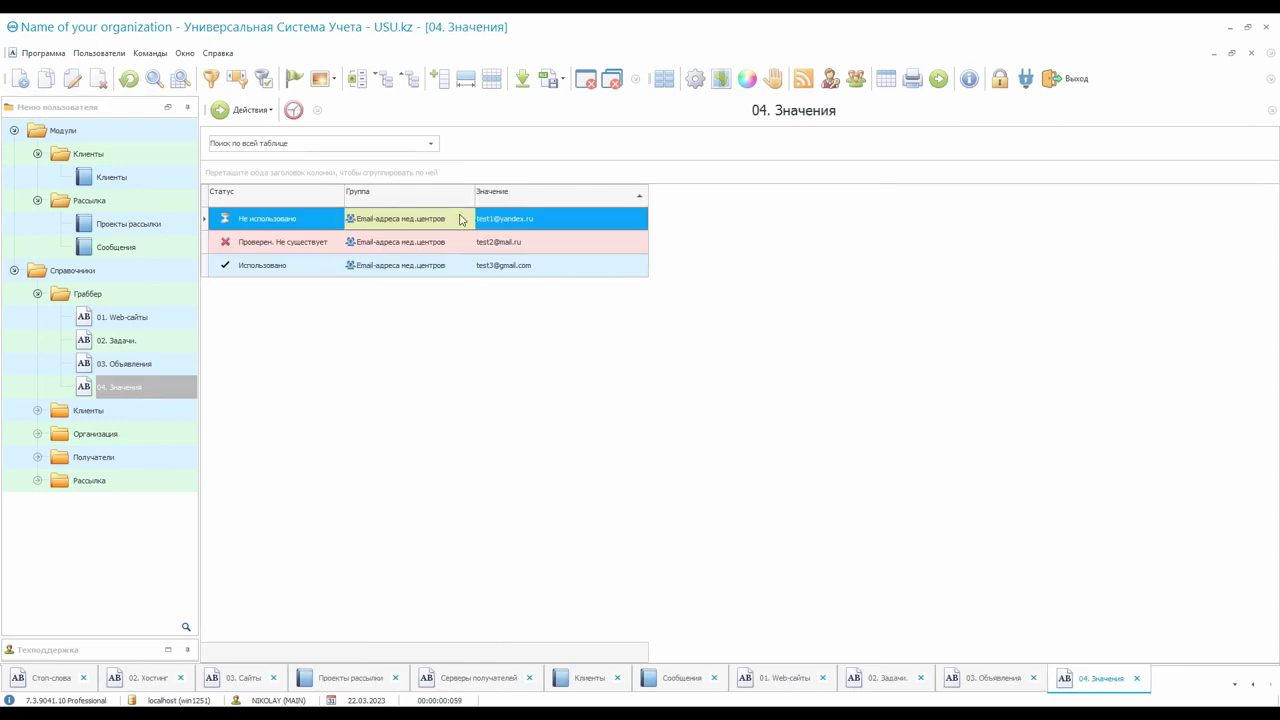
click(562, 222)
click(550, 246)
click(556, 271)
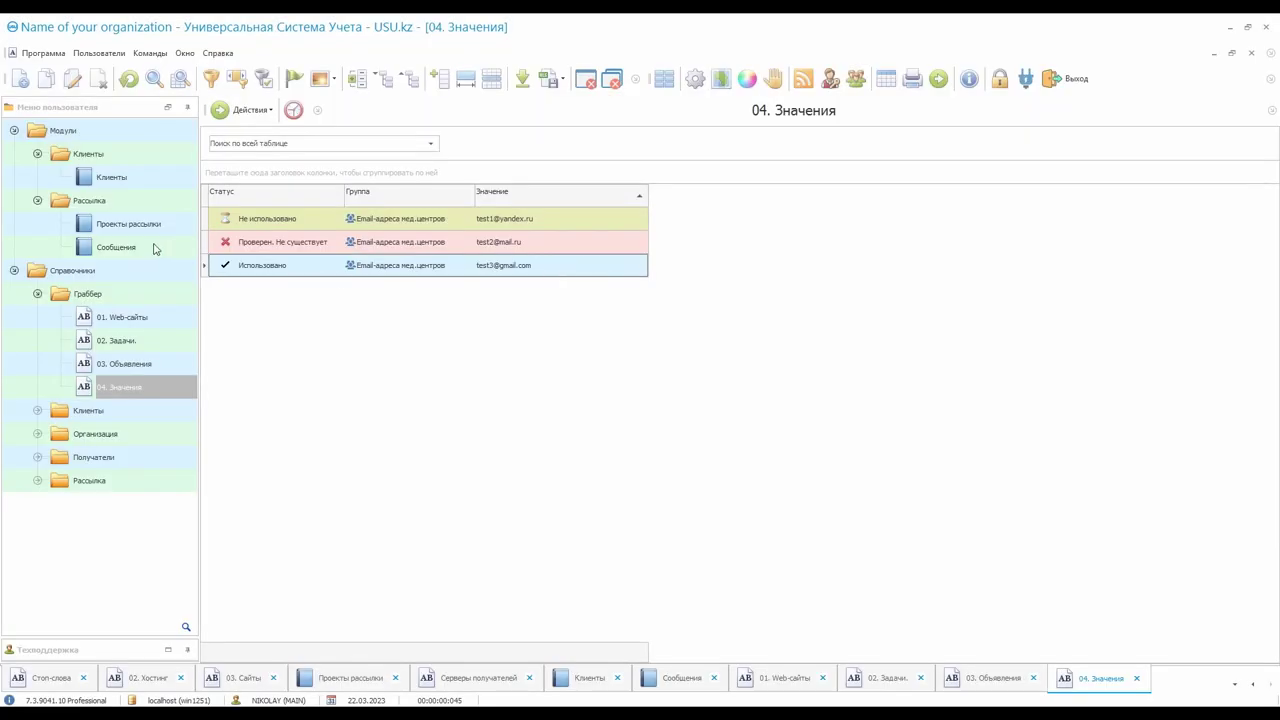
Open Рассылка > Сообщения and look over failed messages 229278, 229279 and 229280
click(117, 247)
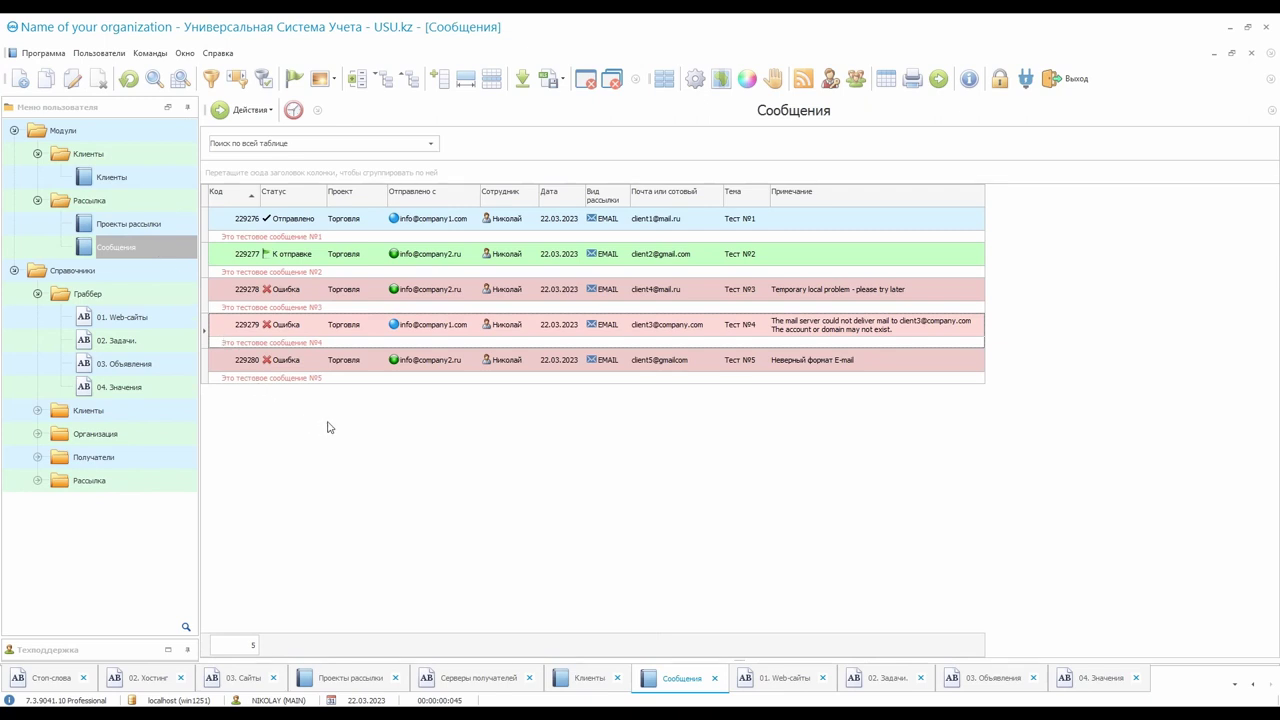
click(316, 294)
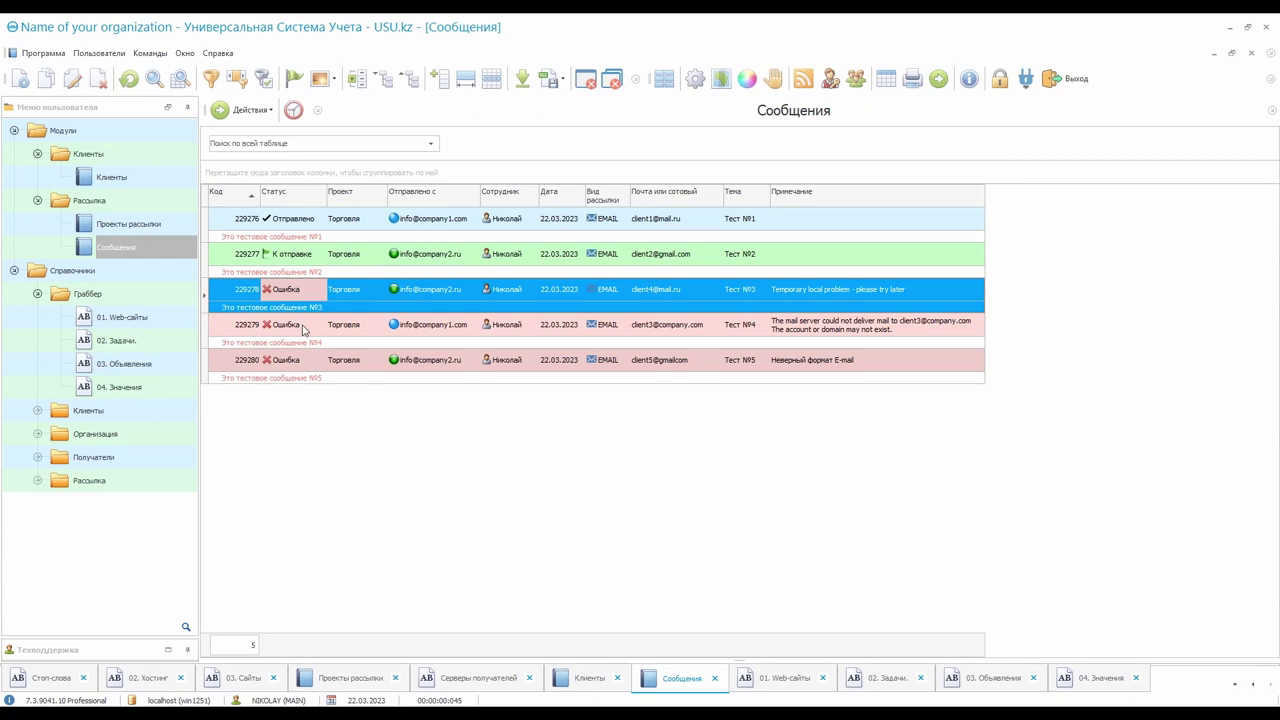
click(309, 326)
click(307, 361)
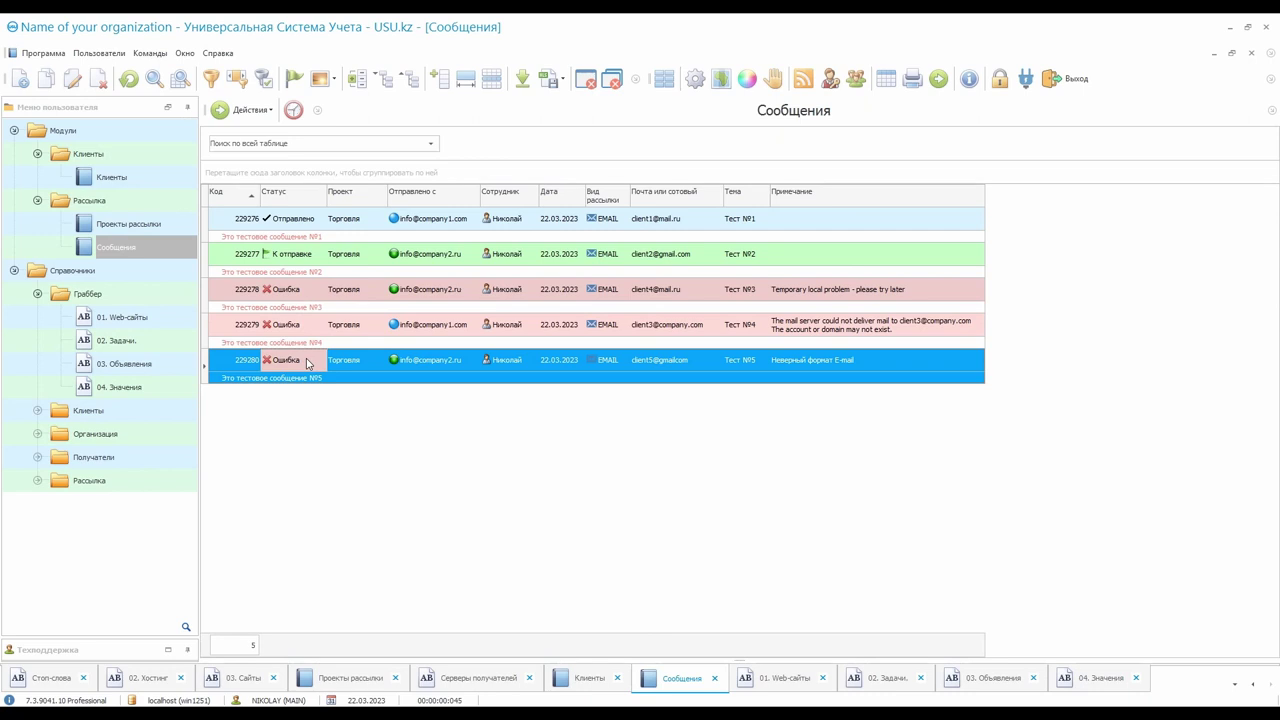
Filter the Статус column to Ошибка only and read message 229278's note
click(316, 196)
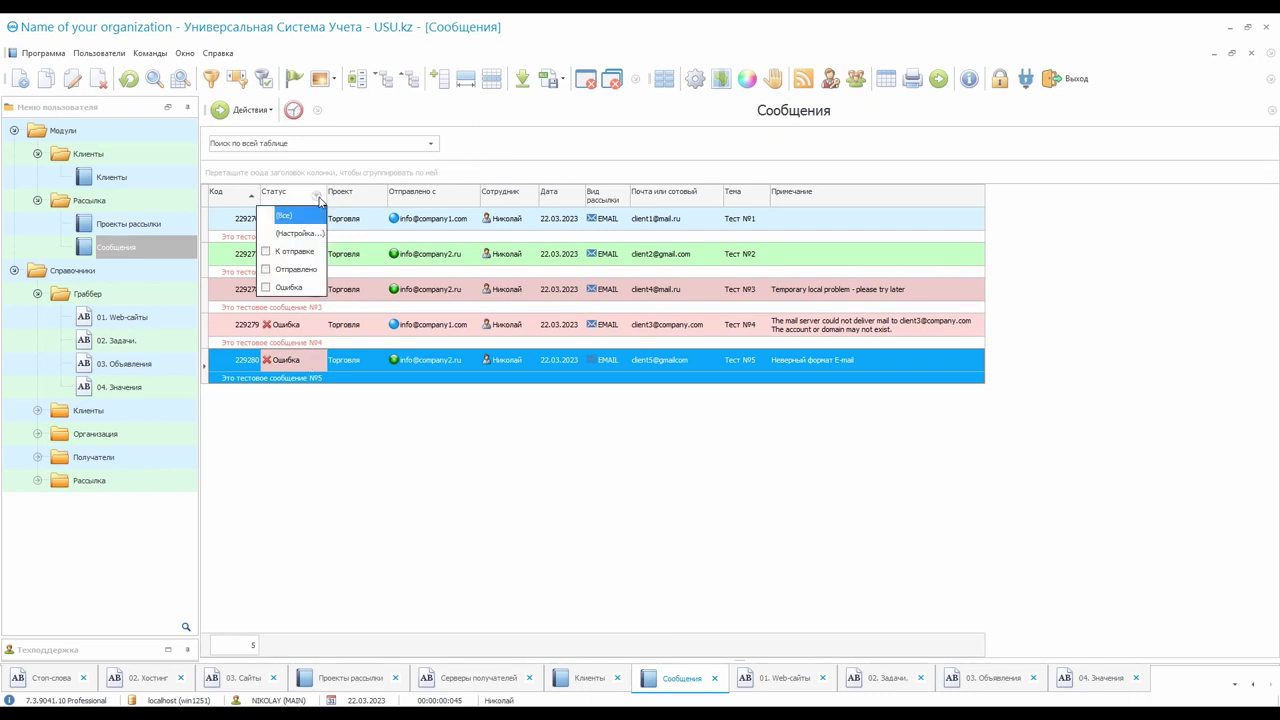
click(290, 288)
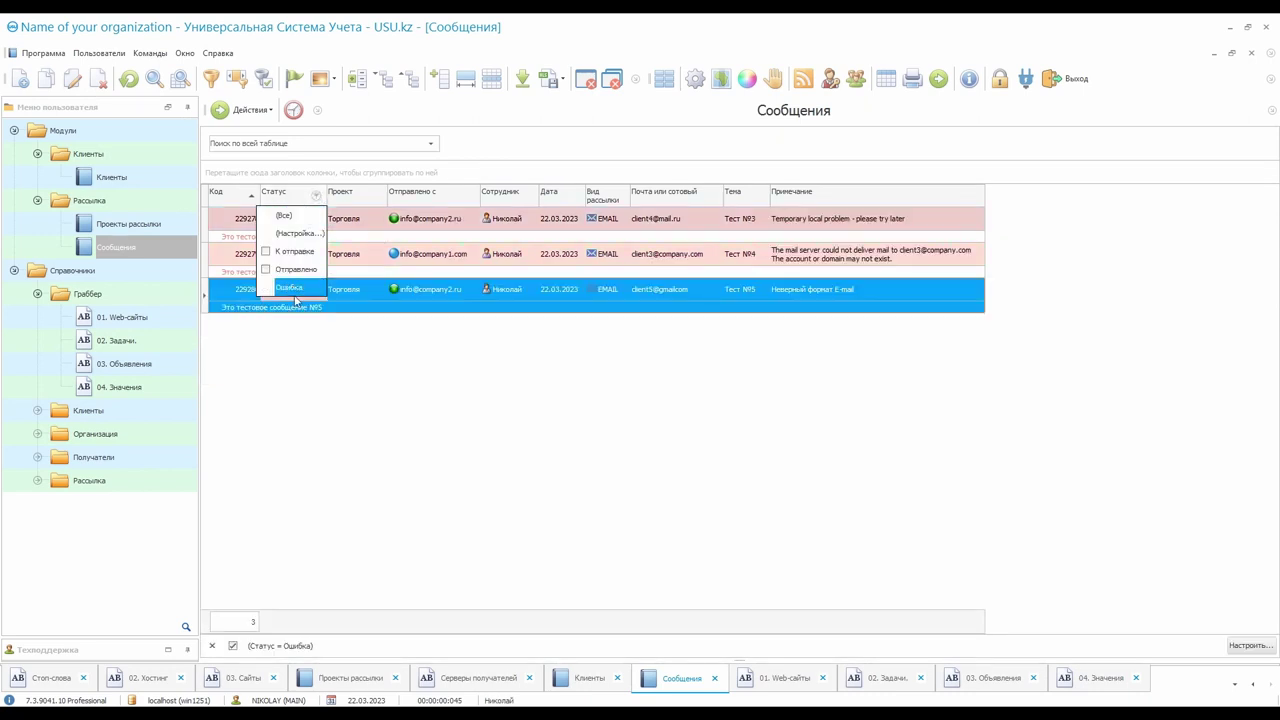
click(296, 345)
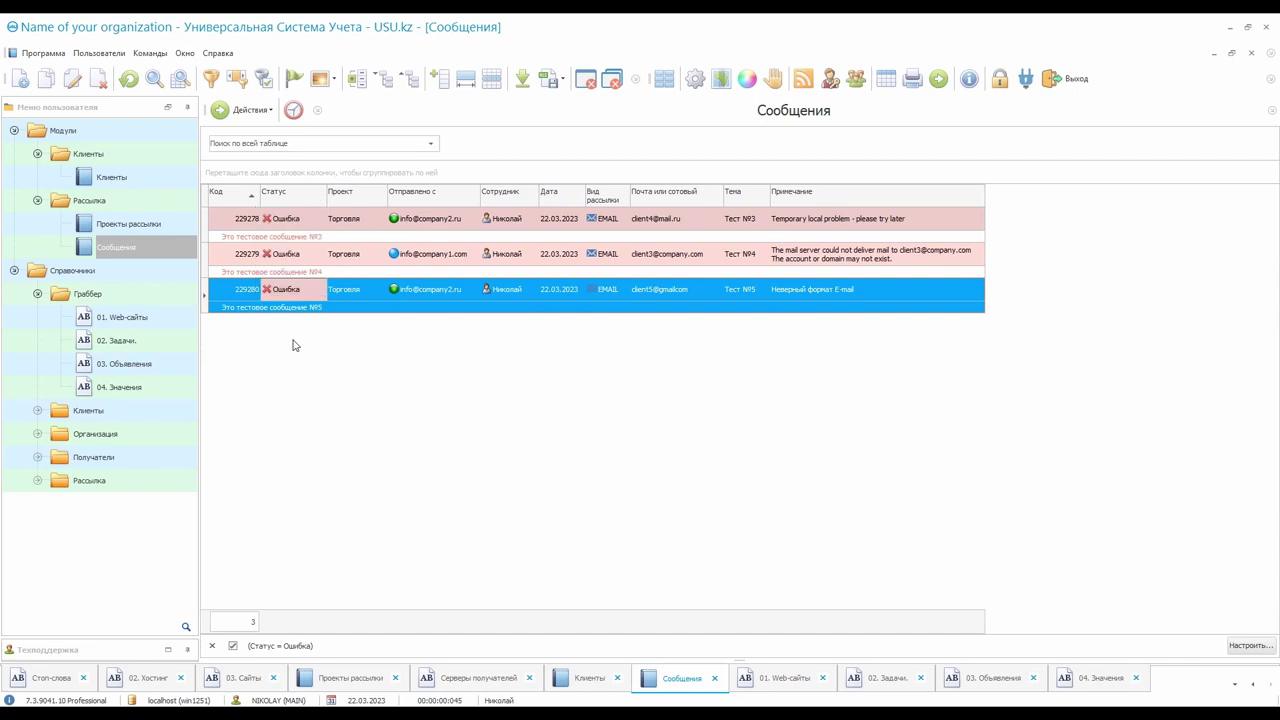
click(822, 222)
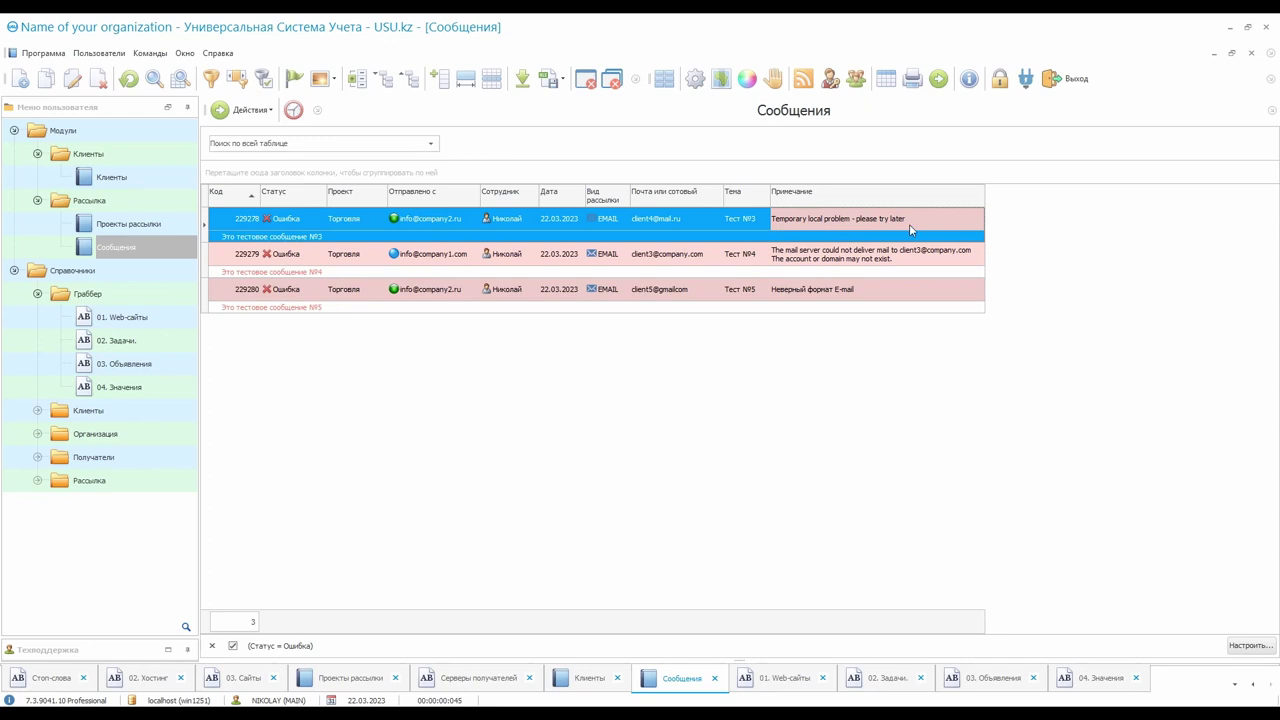
Check the Действия and record menus without acting, then open message 229280 for editing
click(245, 110)
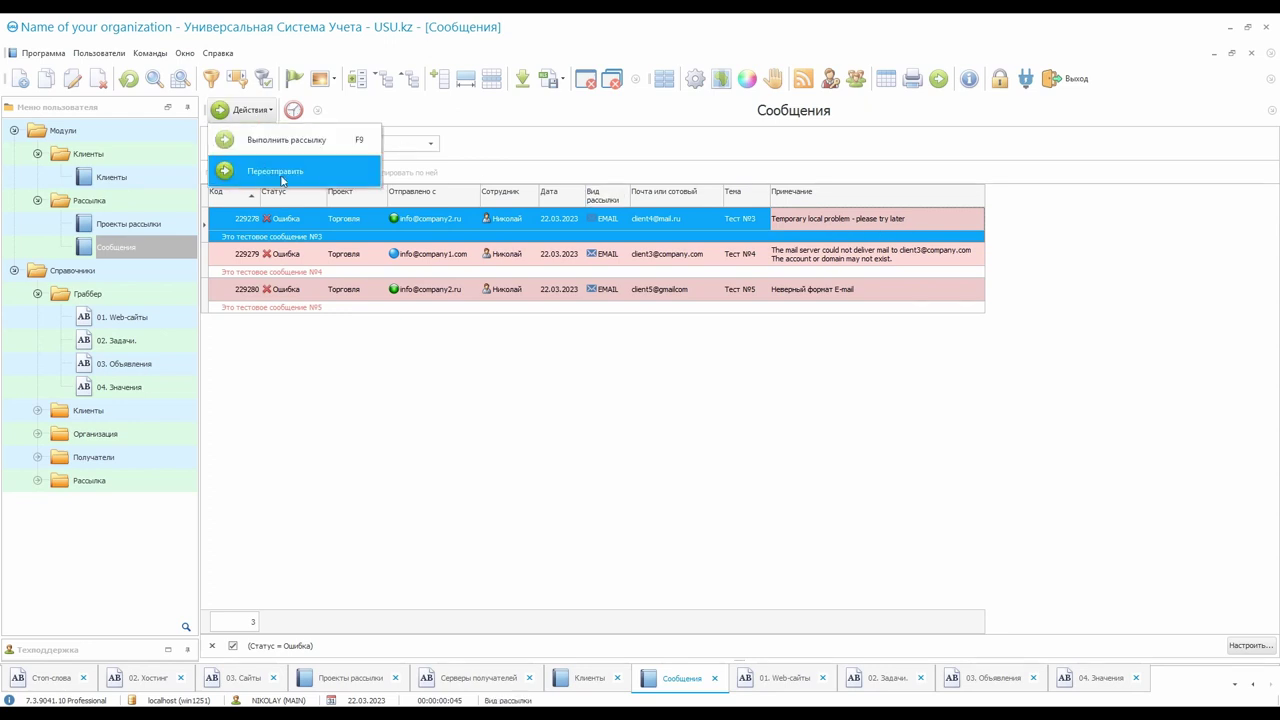
click(920, 223)
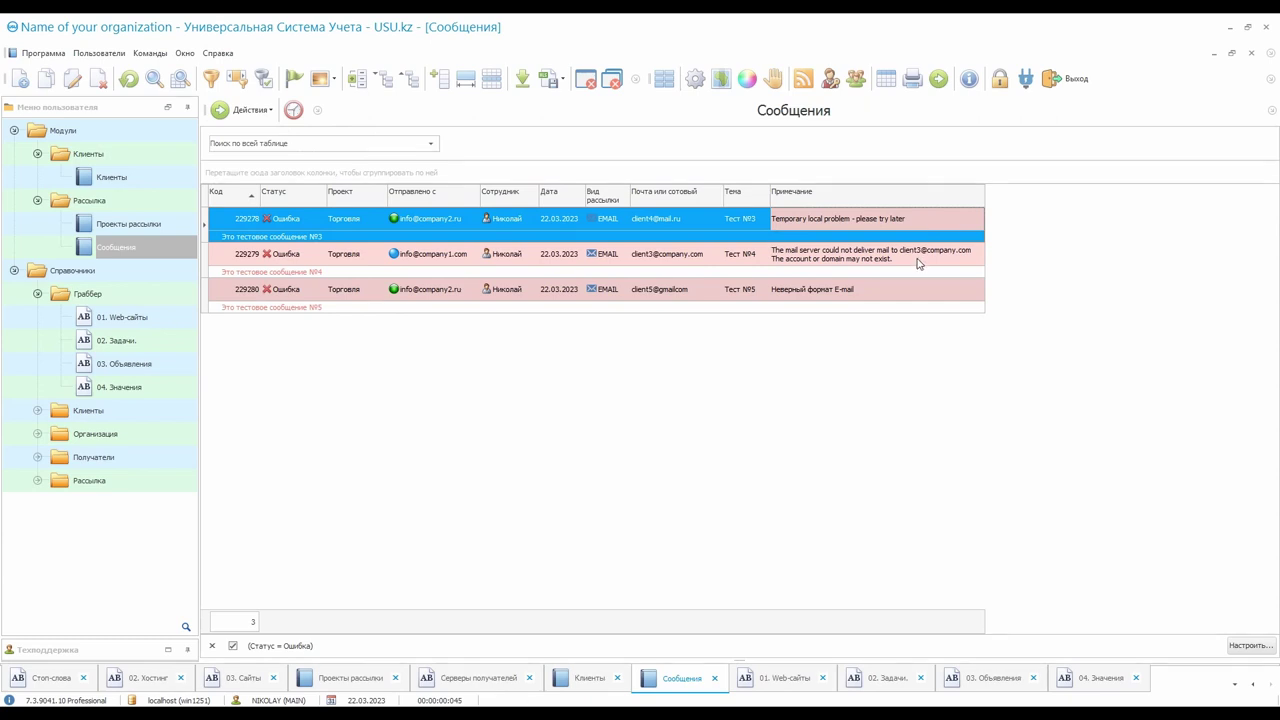
click(918, 263)
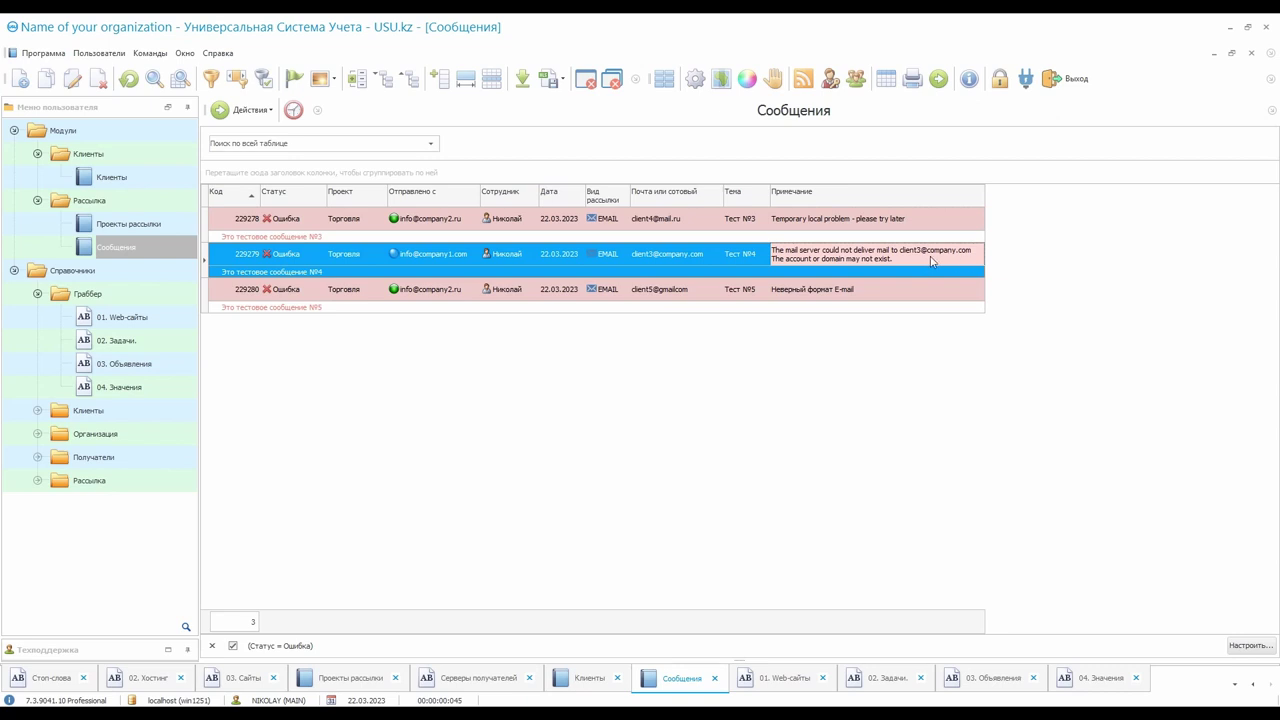
right_click(950, 259)
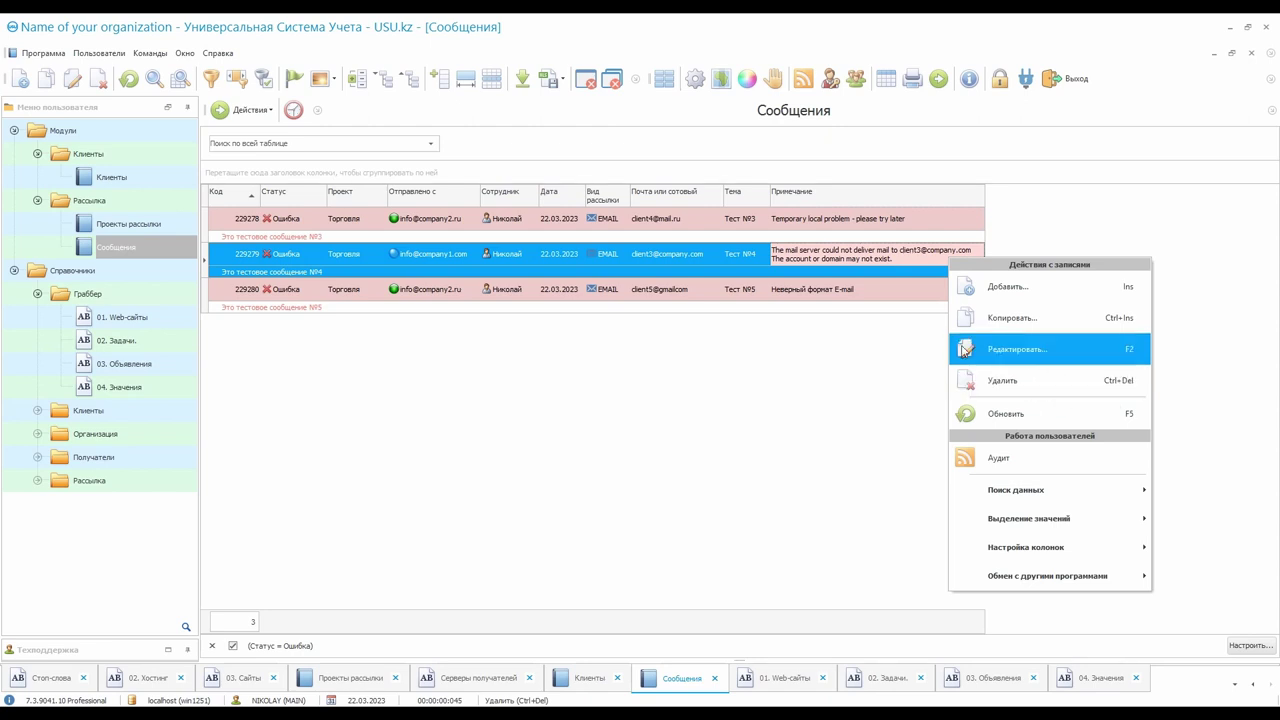
click(924, 266)
click(887, 293)
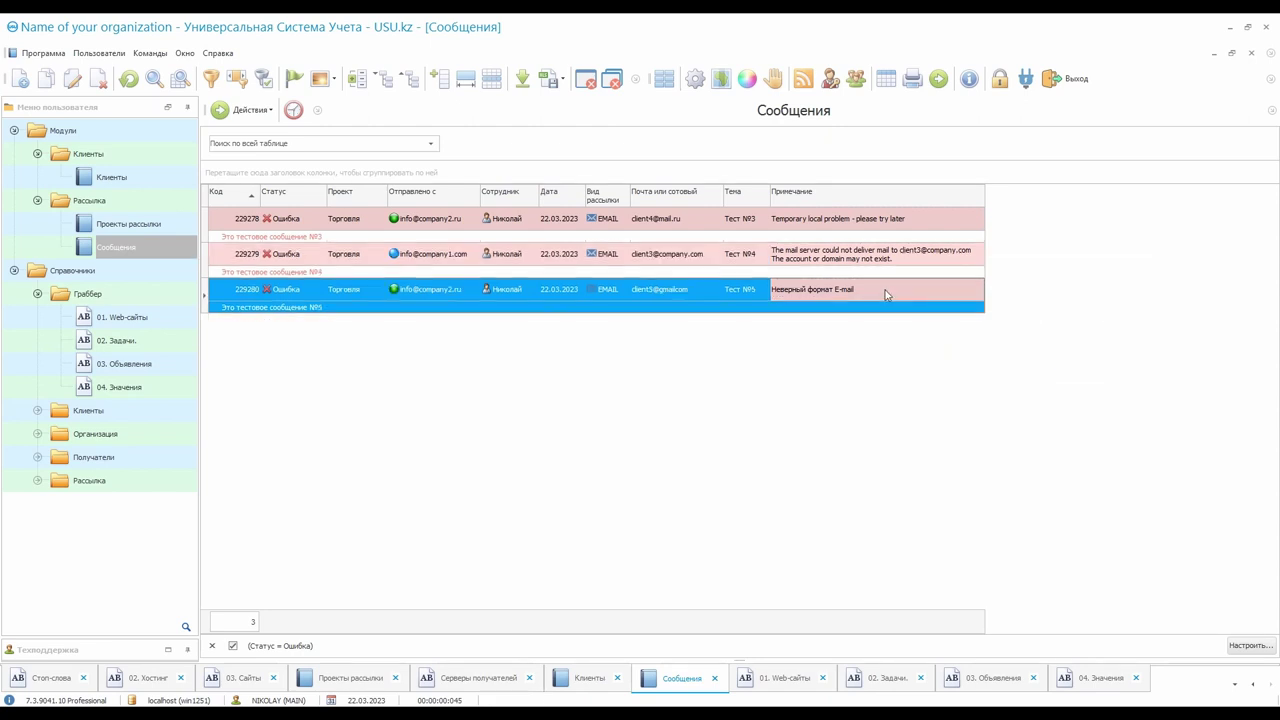
click(689, 298)
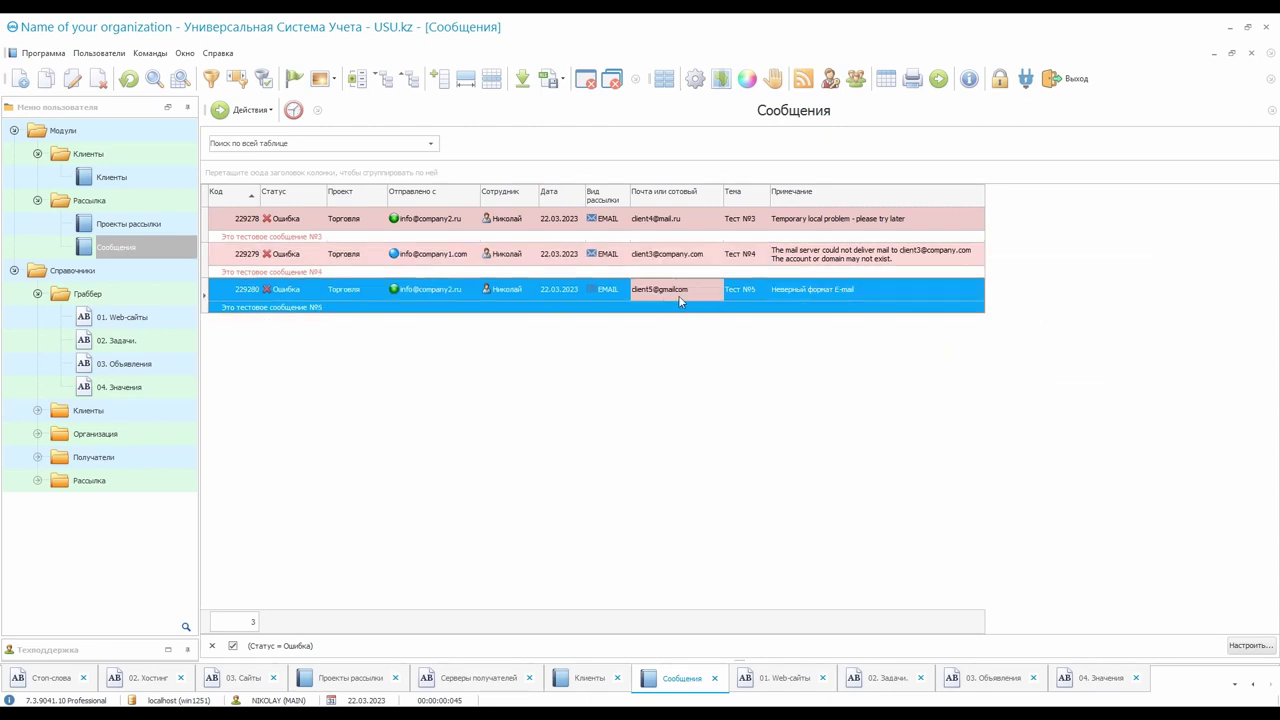
double_click(669, 298)
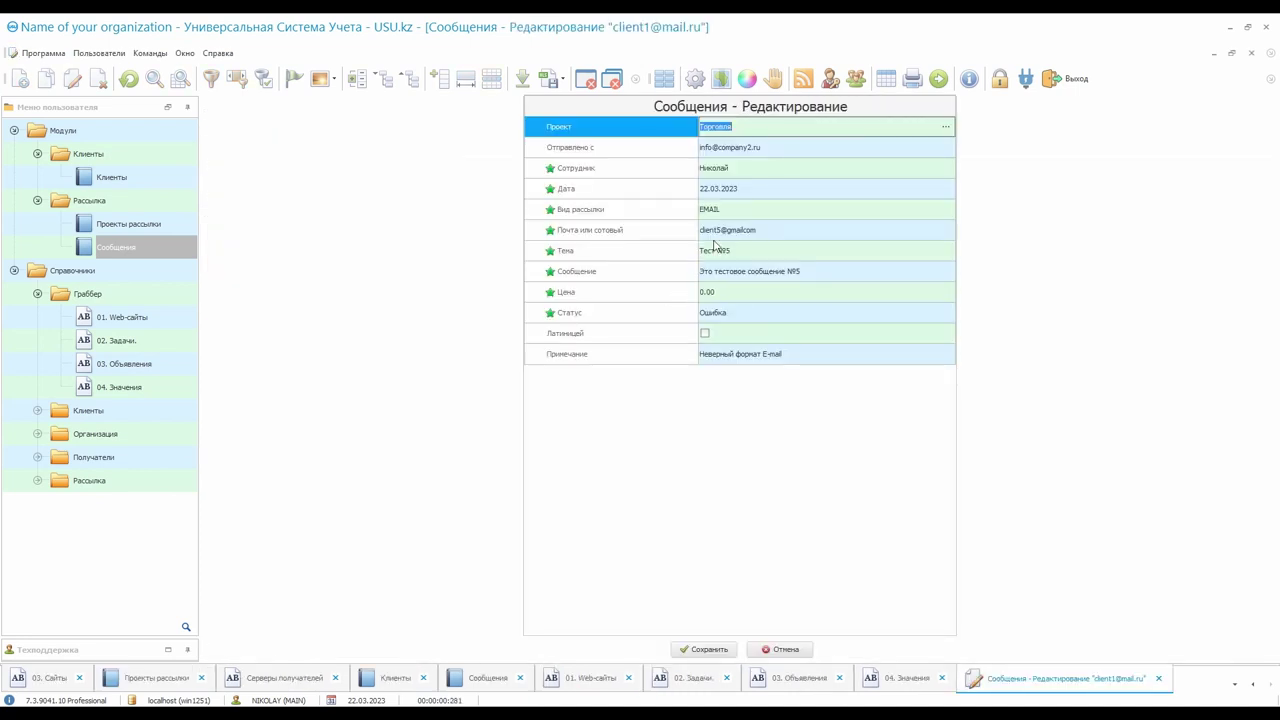
Add the missing dot to message 229280's recipient address and set status К отправке
click(725, 234)
click(743, 230)
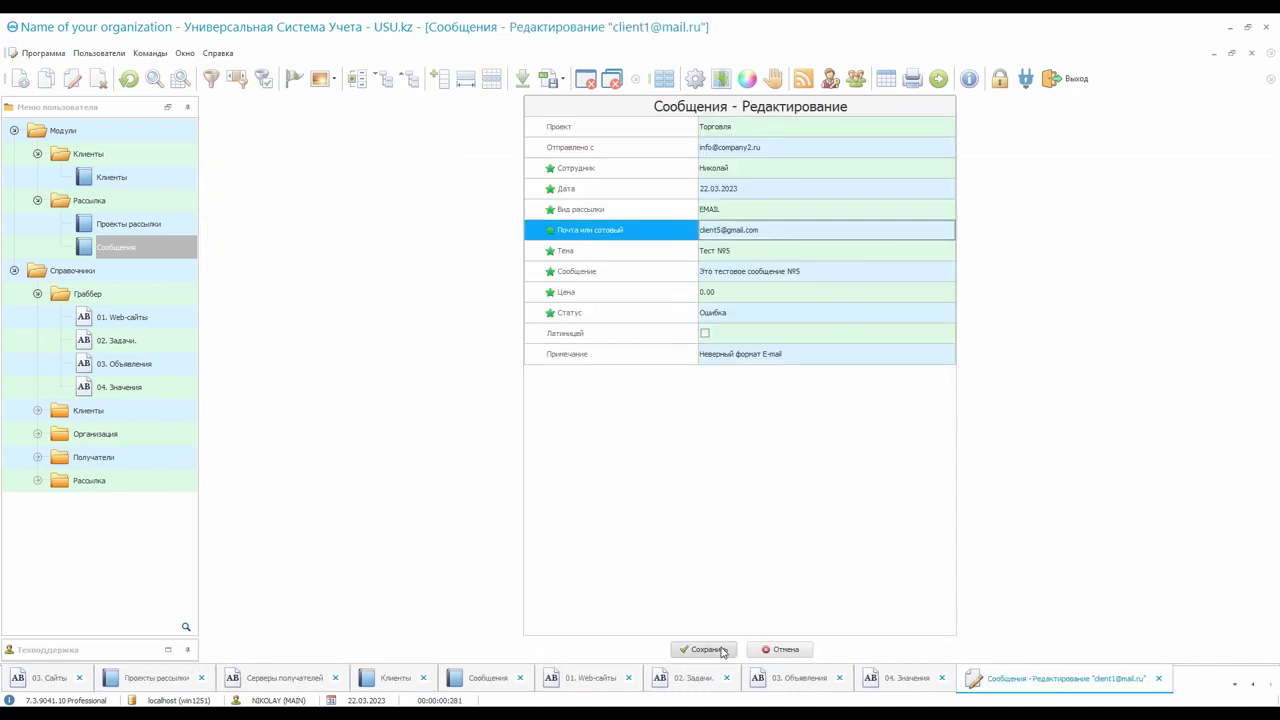
click(938, 315)
click(945, 314)
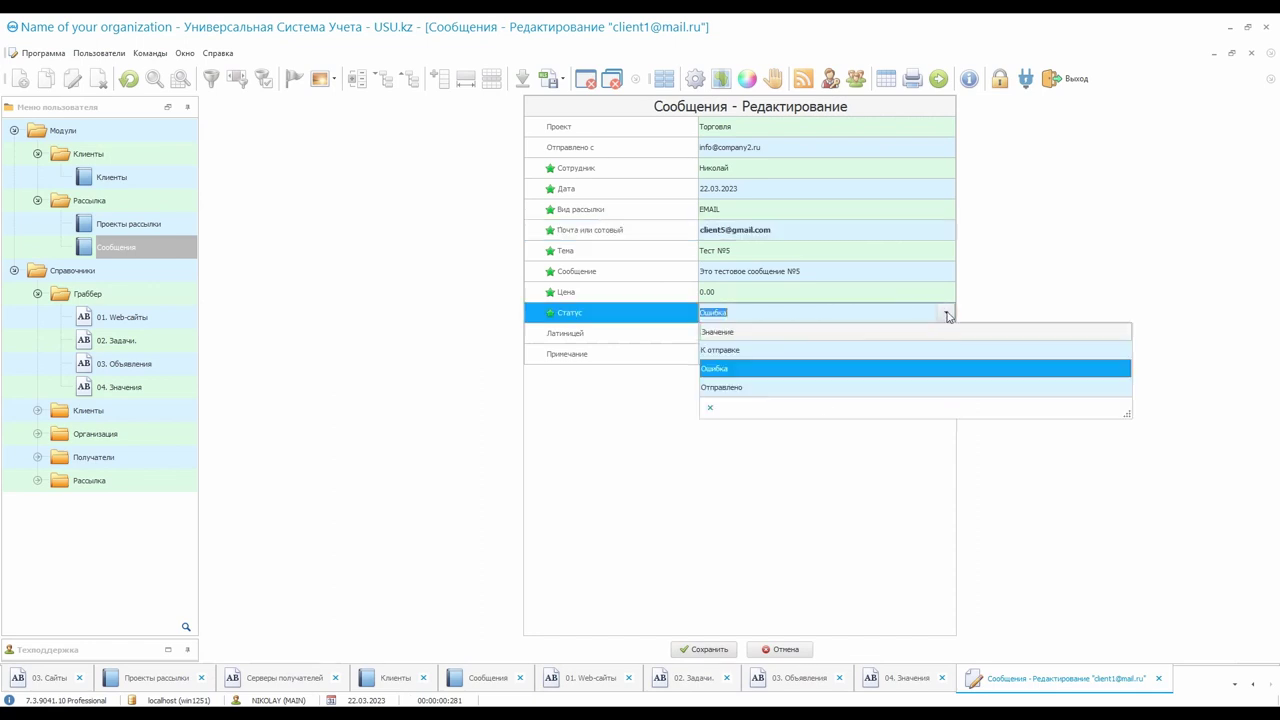
click(861, 344)
Save the message, remove the Ошибка filter and select message 229280 in the full list
click(700, 650)
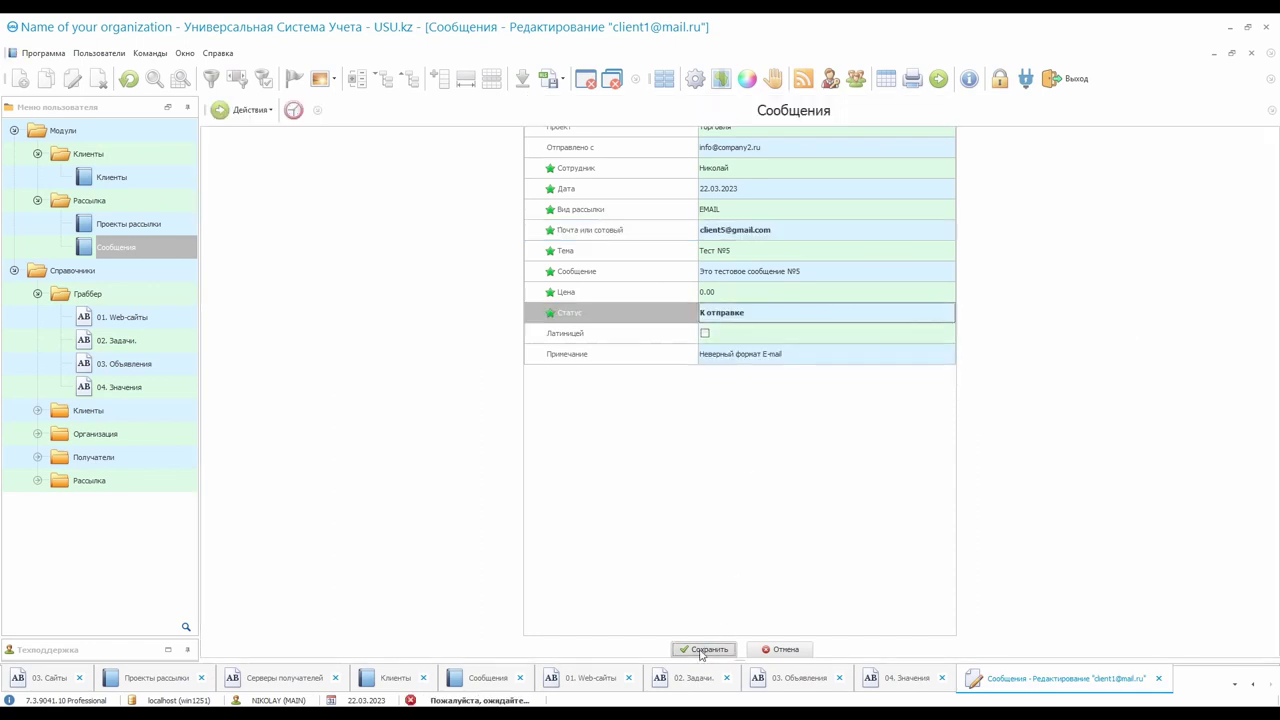
click(212, 647)
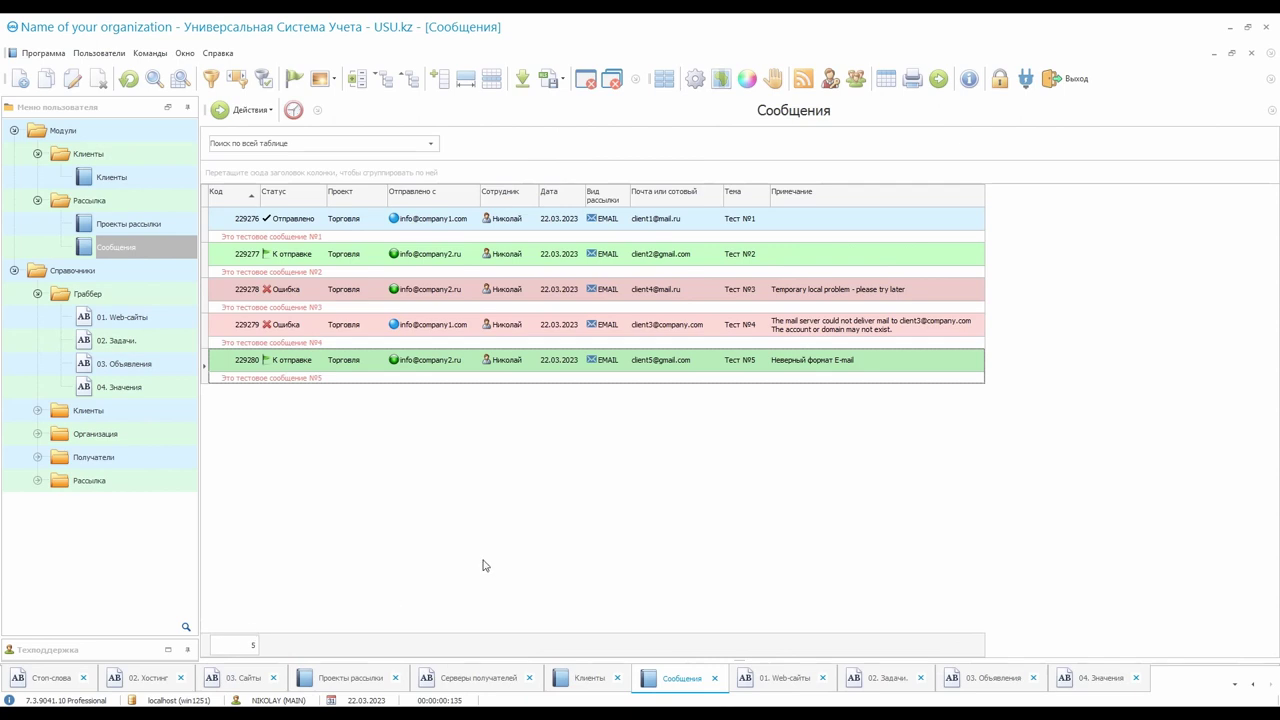
click(697, 366)
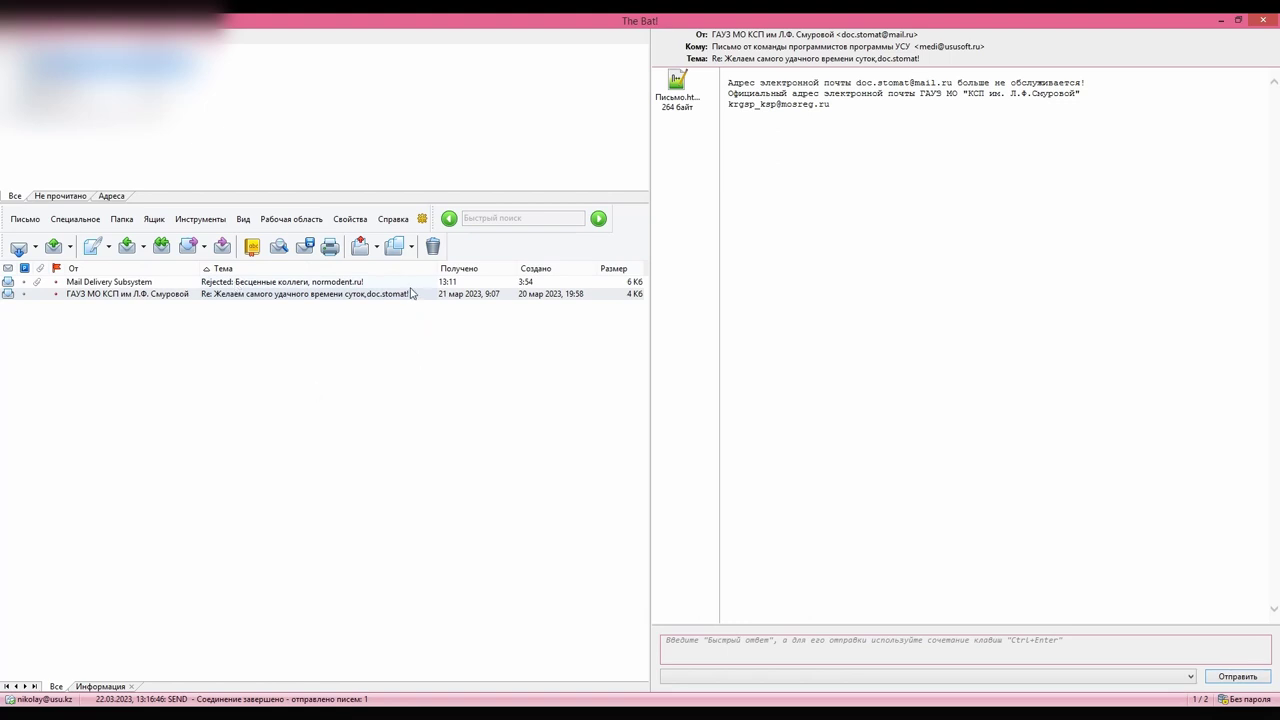
Read the bounce and discontinued-address reply, marking the clinic's new address and the mailbox-full reason
click(411, 285)
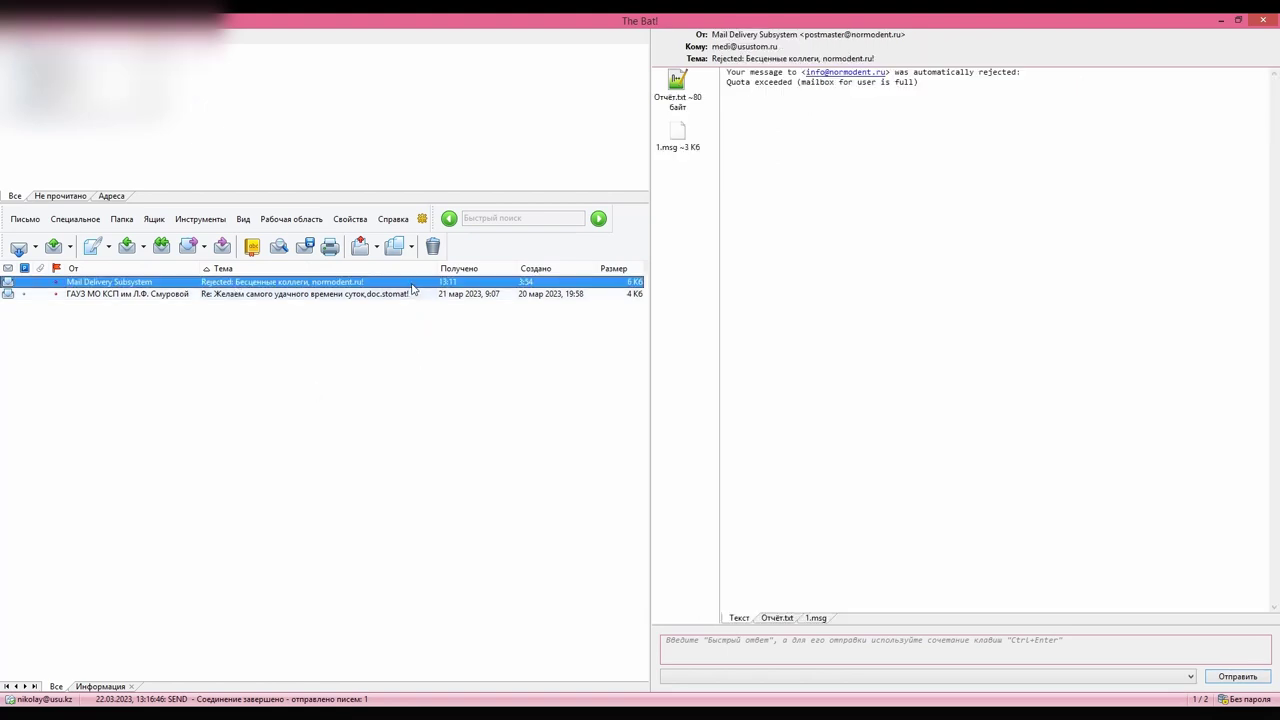
click(418, 294)
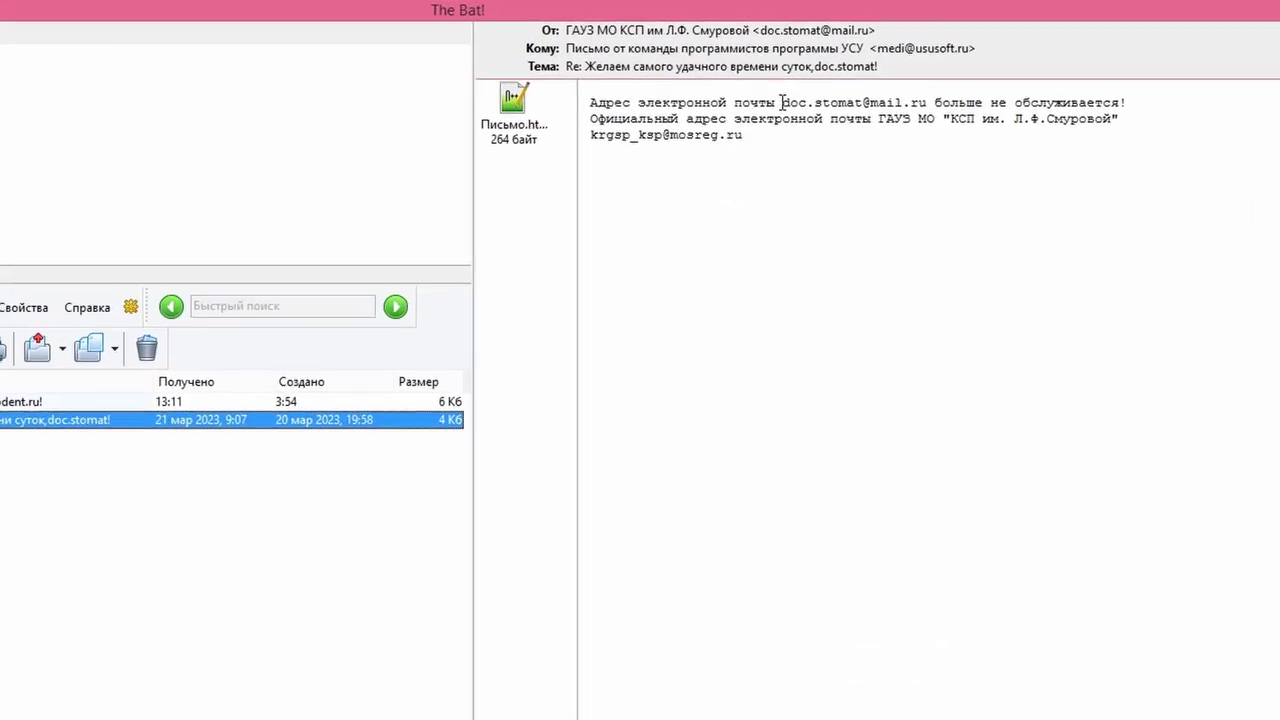
drag(782, 102, 1115, 102)
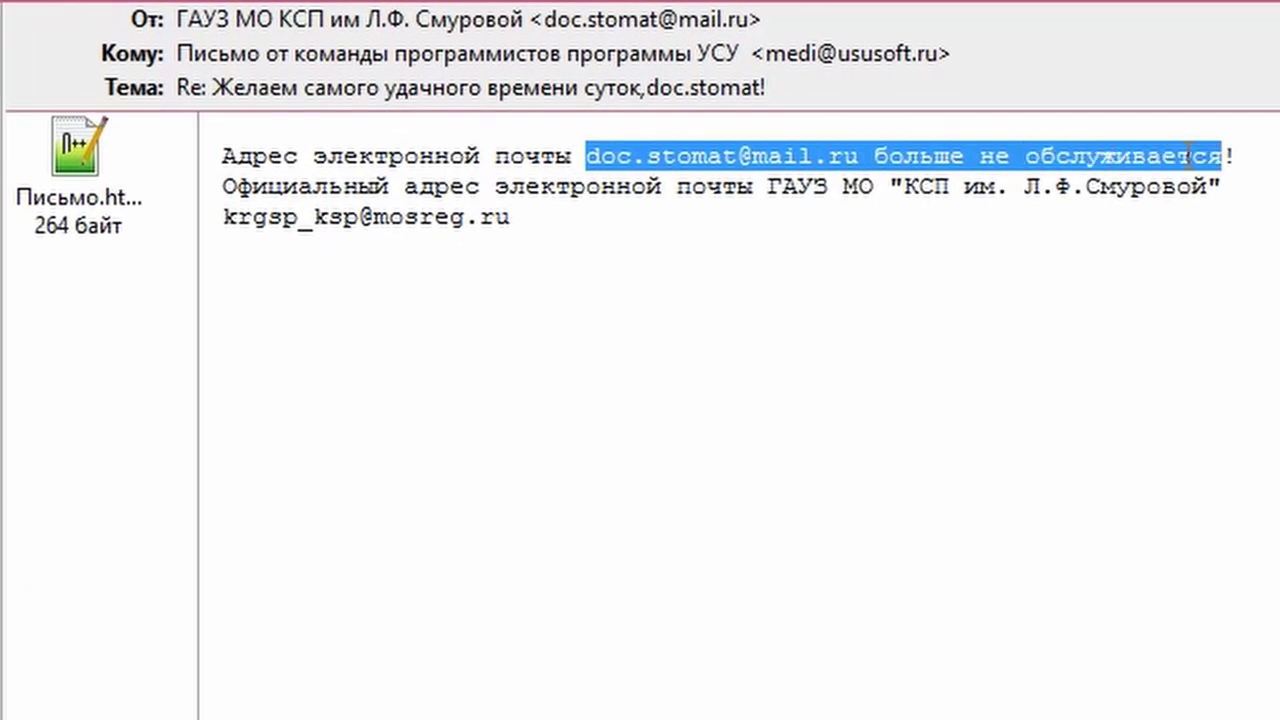
drag(1189, 156, 1246, 151)
drag(510, 218, 317, 218)
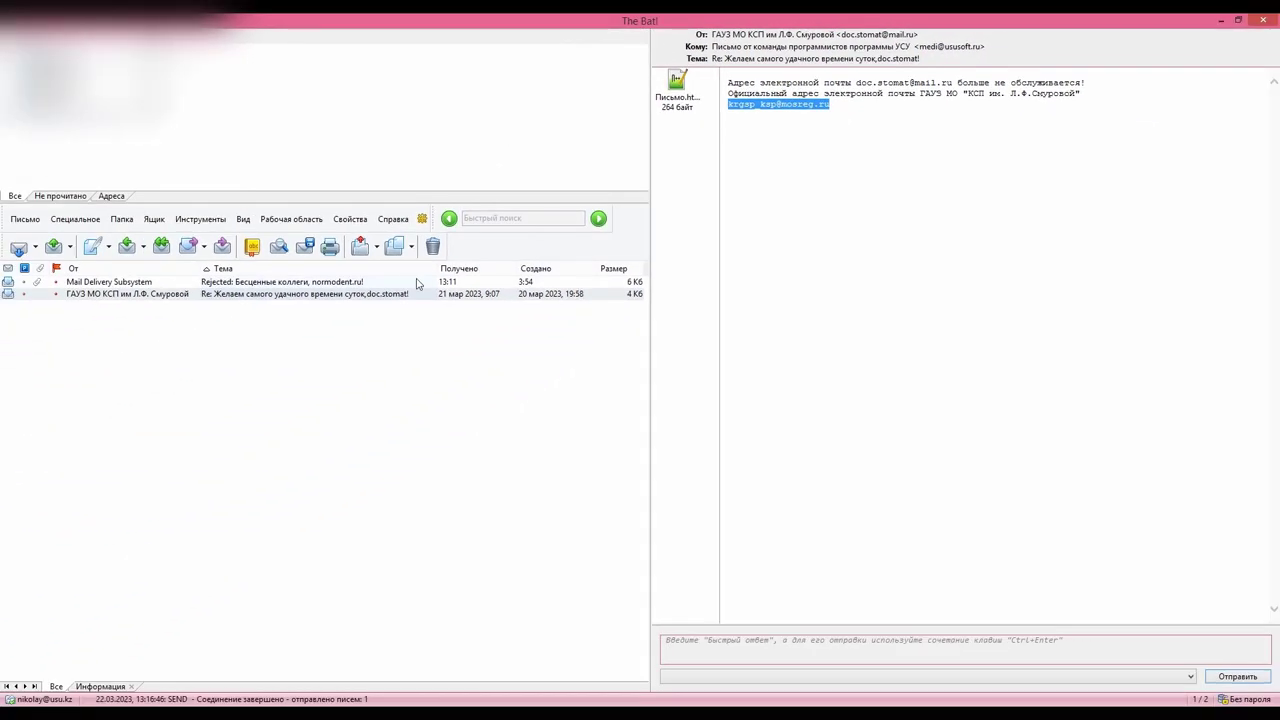
click(400, 283)
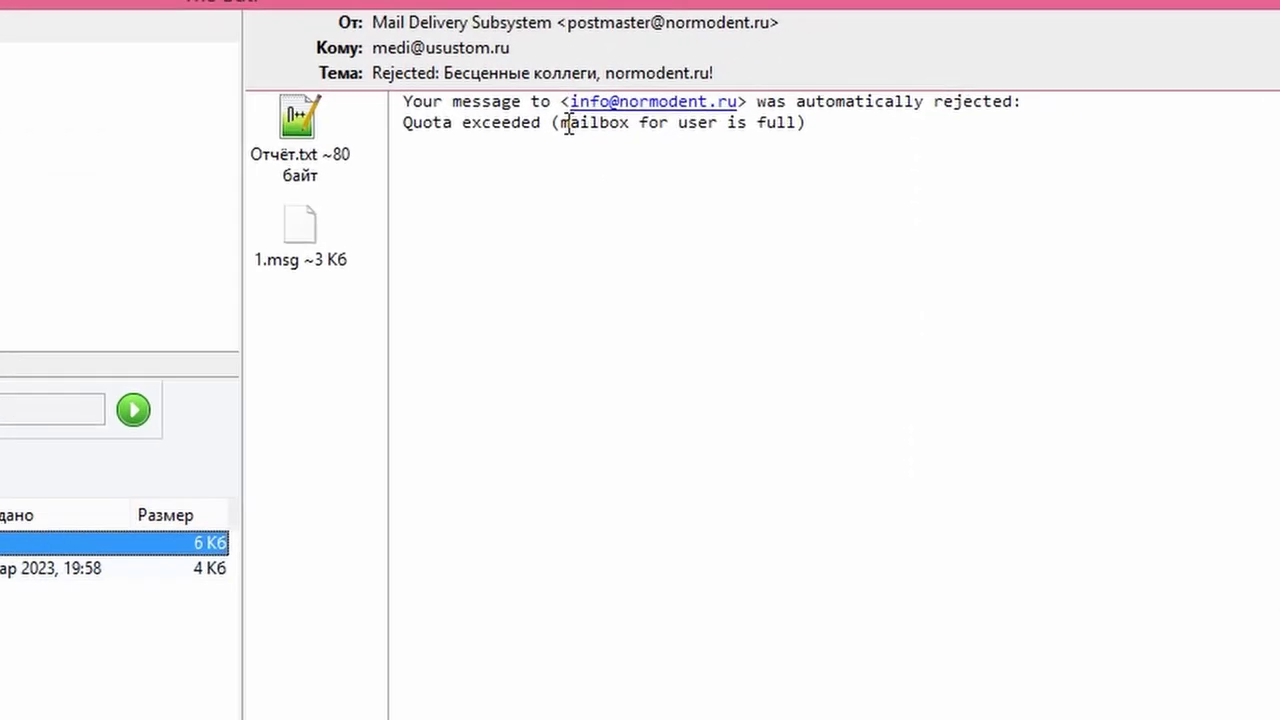
drag(455, 140, 737, 147)
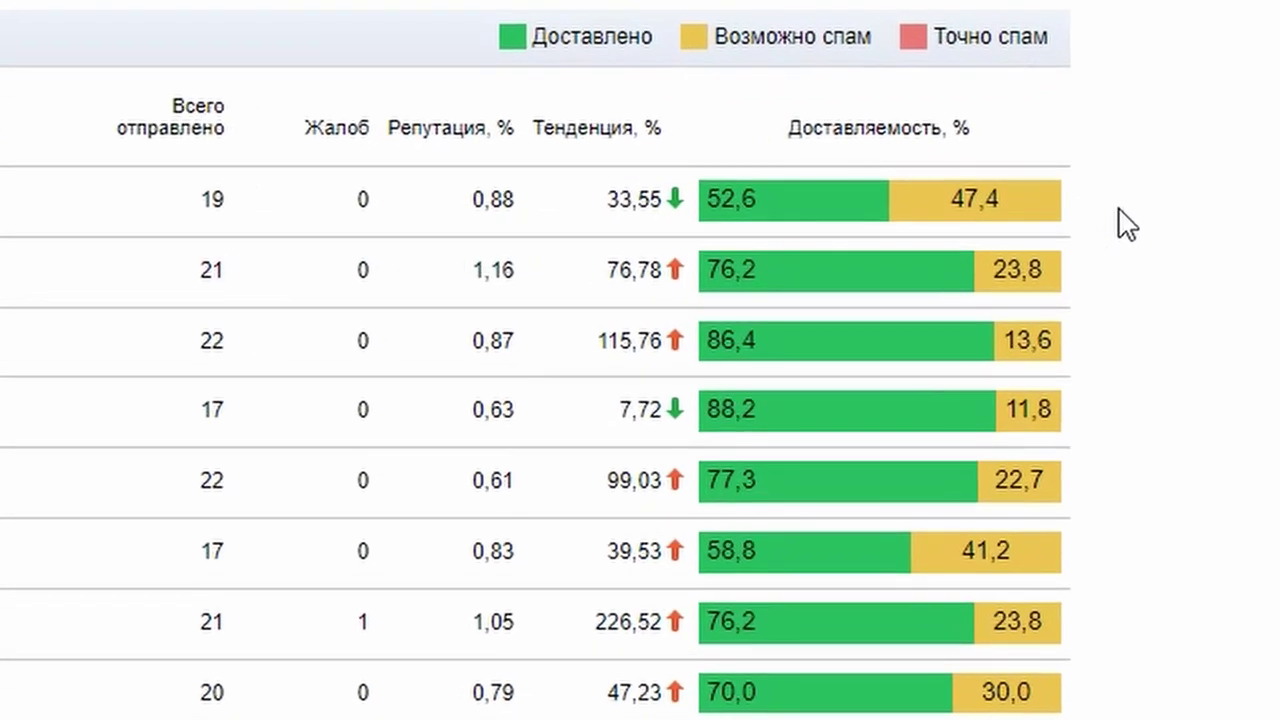
Review the Postmaster daily deliverability figures for each of the five domain rows
mouse_move(1048, 205)
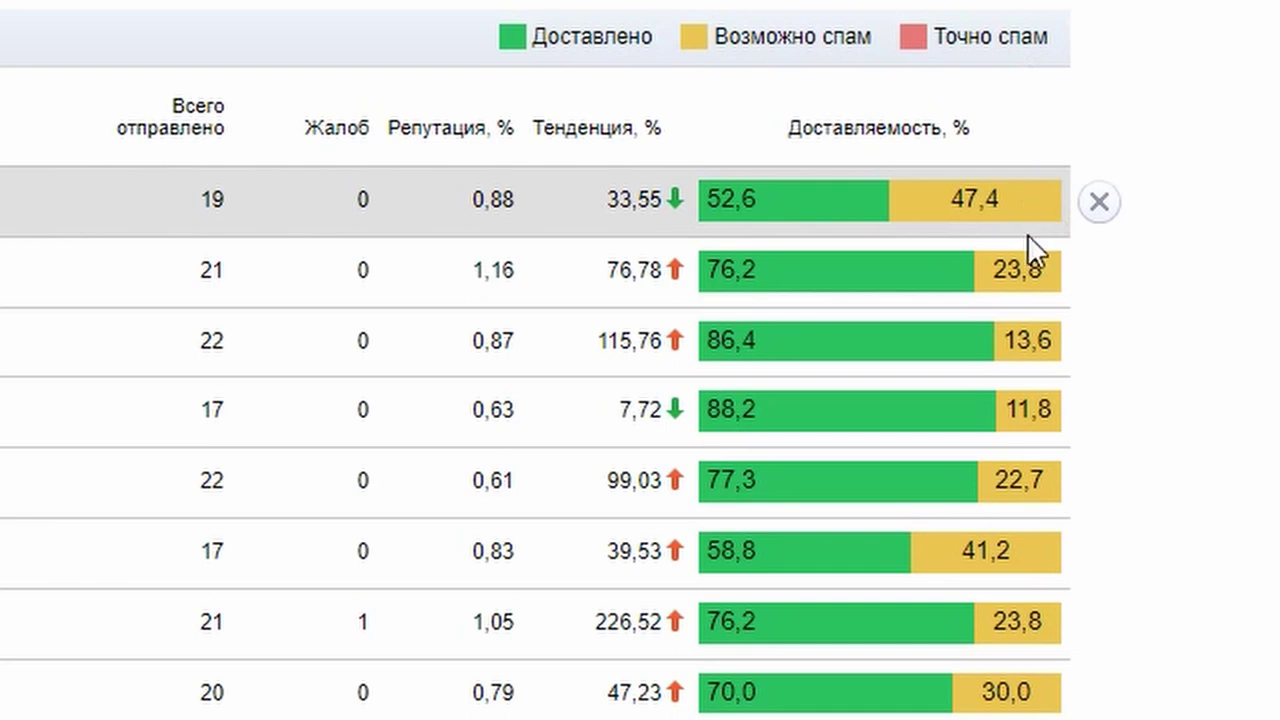
mouse_move(1030, 255)
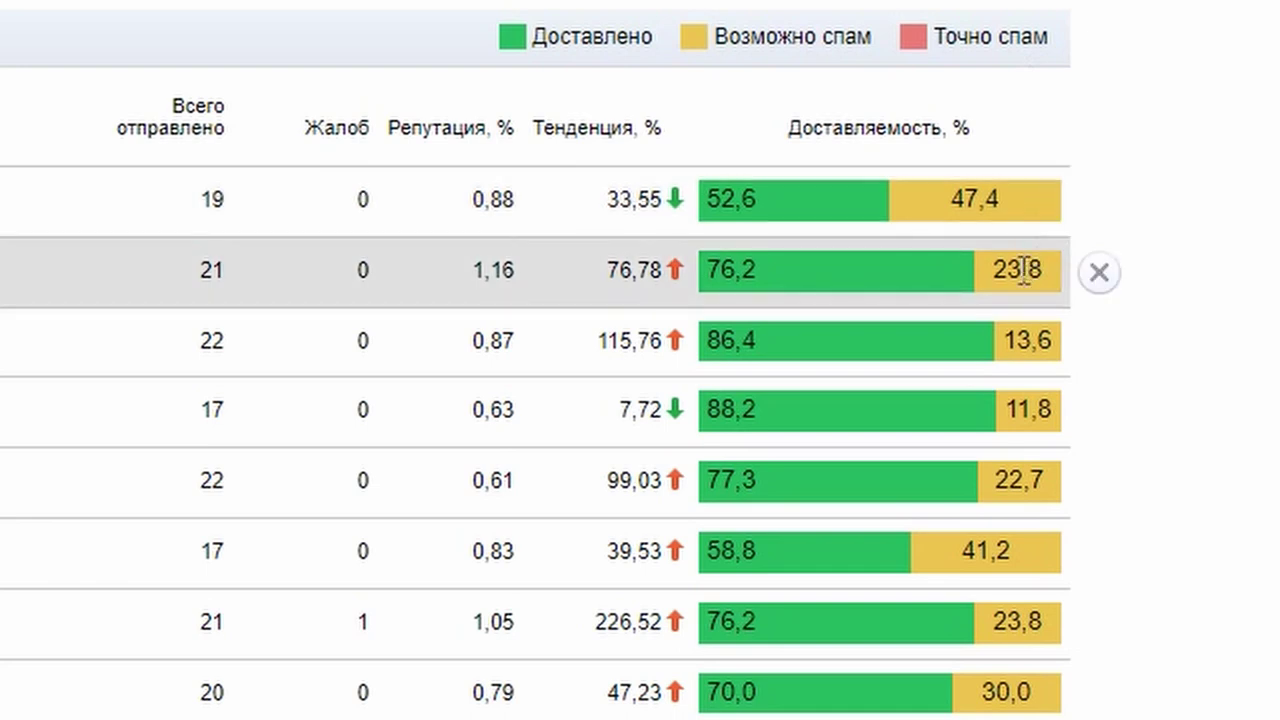
mouse_move(1015, 314)
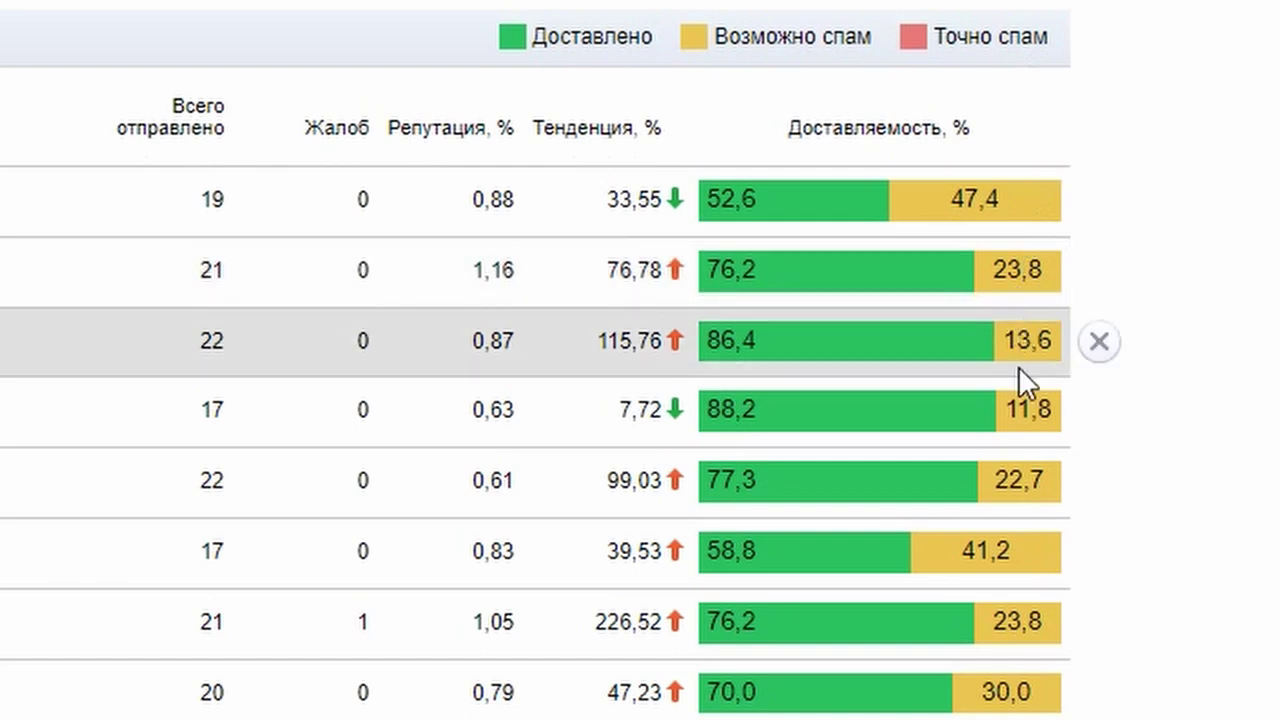
mouse_move(1018, 384)
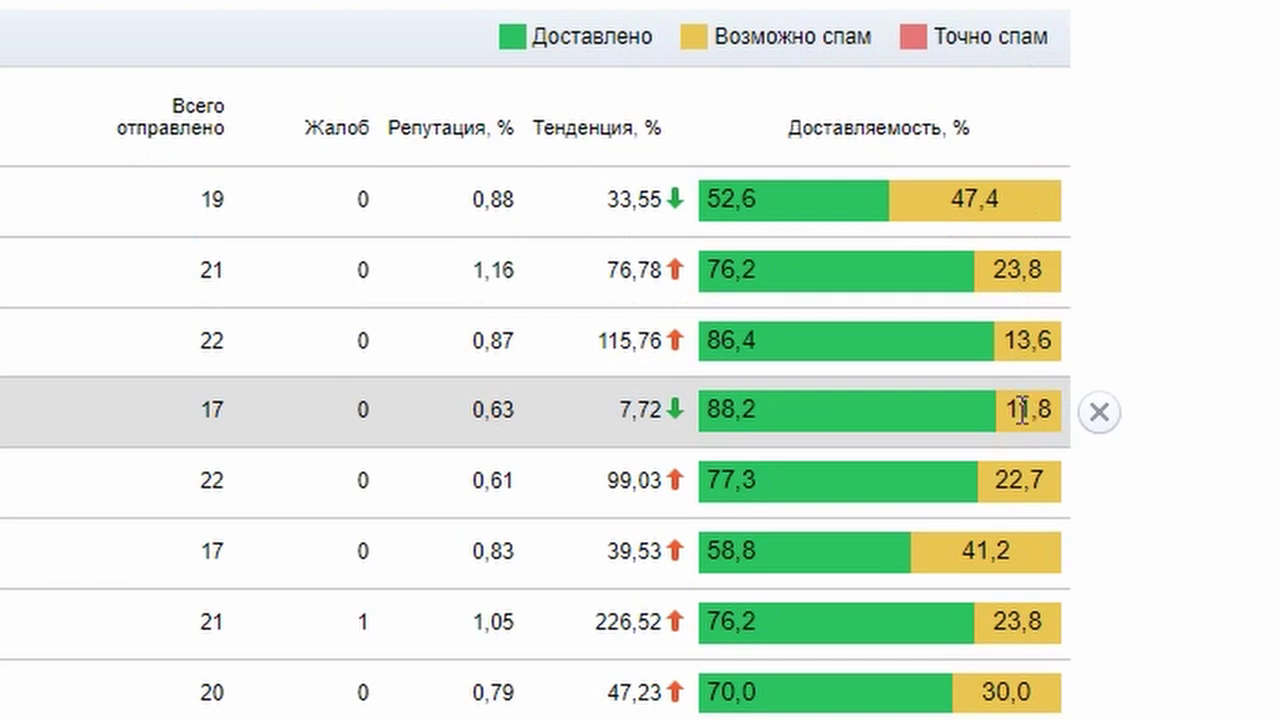
mouse_move(1015, 448)
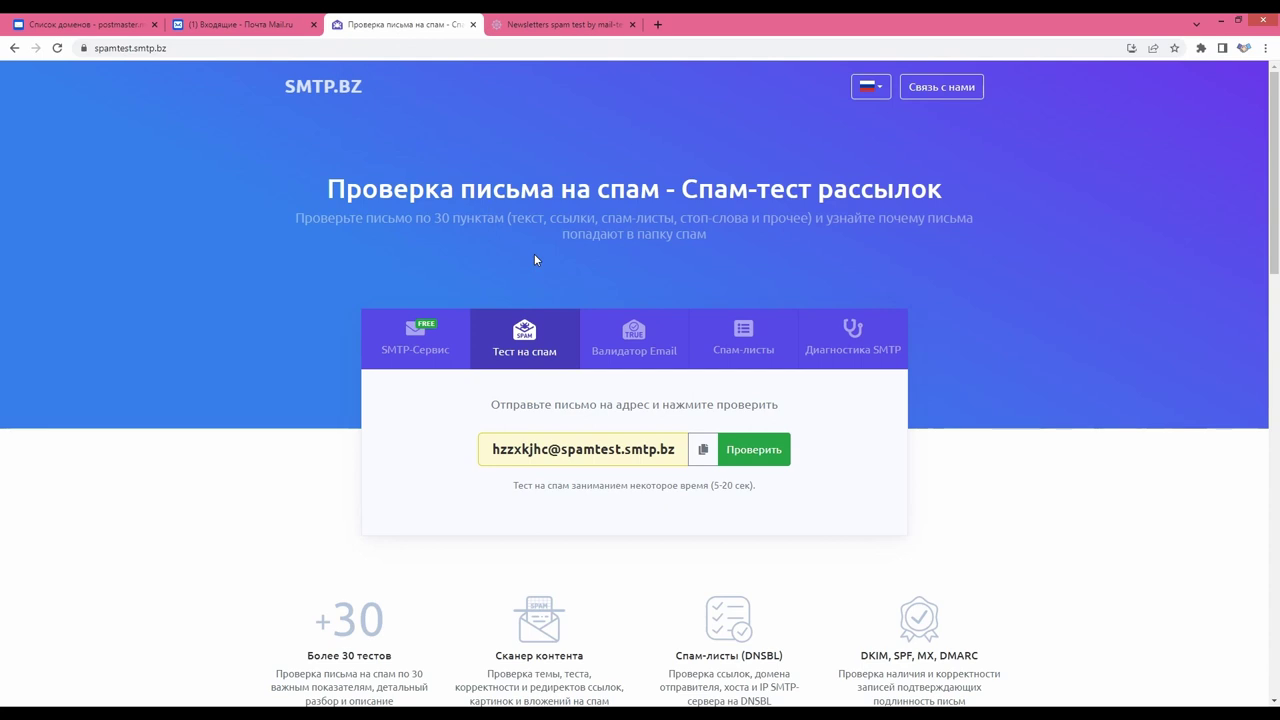
Copy the mail-tester test address and check the sent letter's score of 9.4/10
click(560, 25)
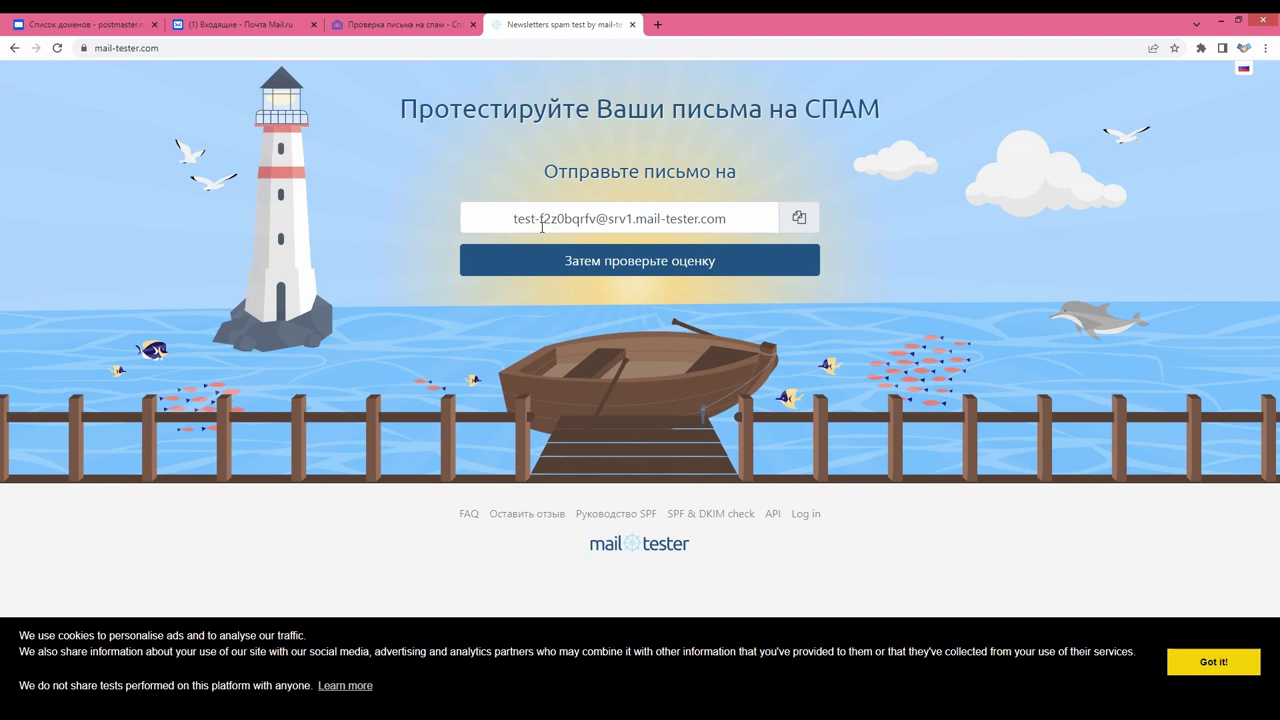
click(797, 217)
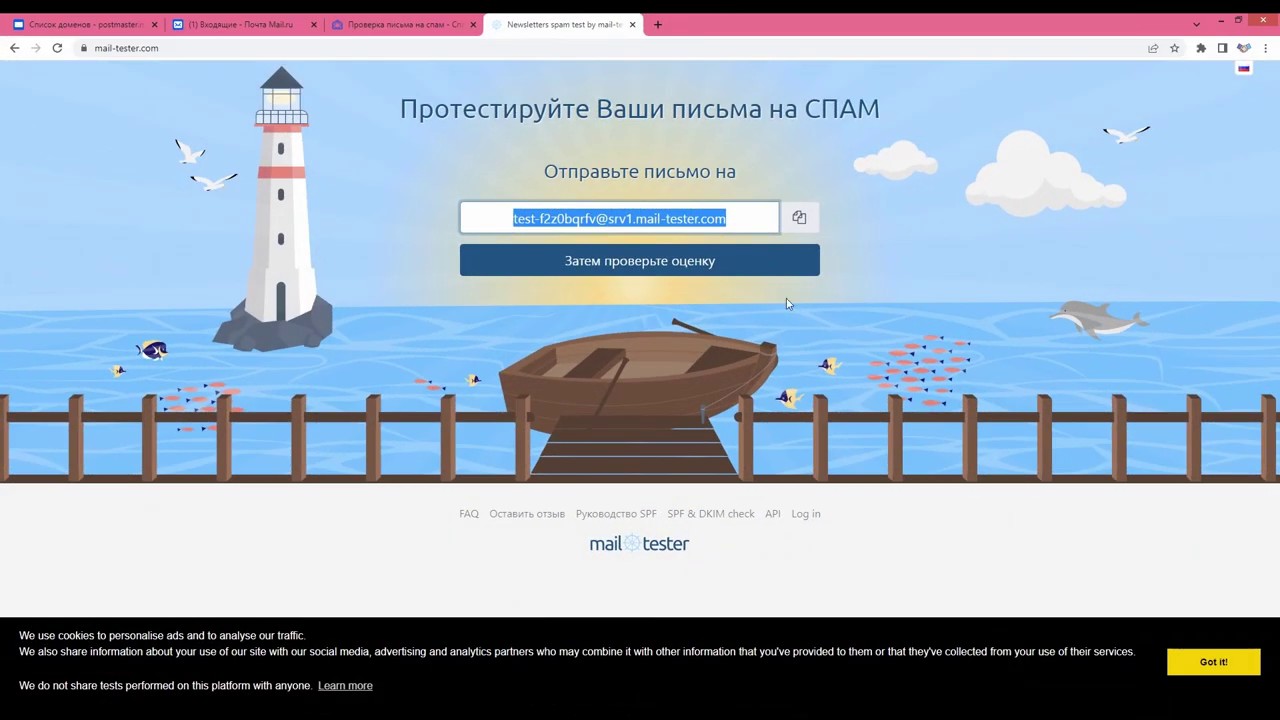
click(736, 270)
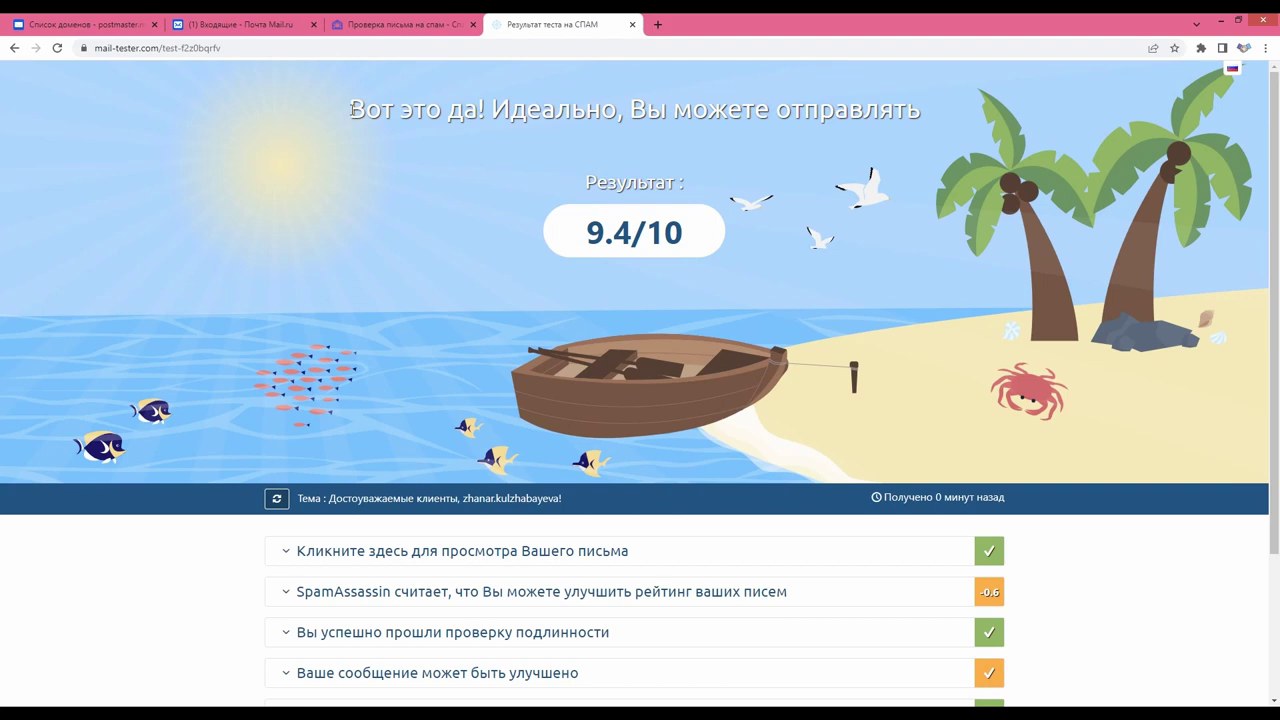
Review the perfect-result verdict and the SpamAssassin findings, including the server date/time advice
drag(352, 110, 924, 124)
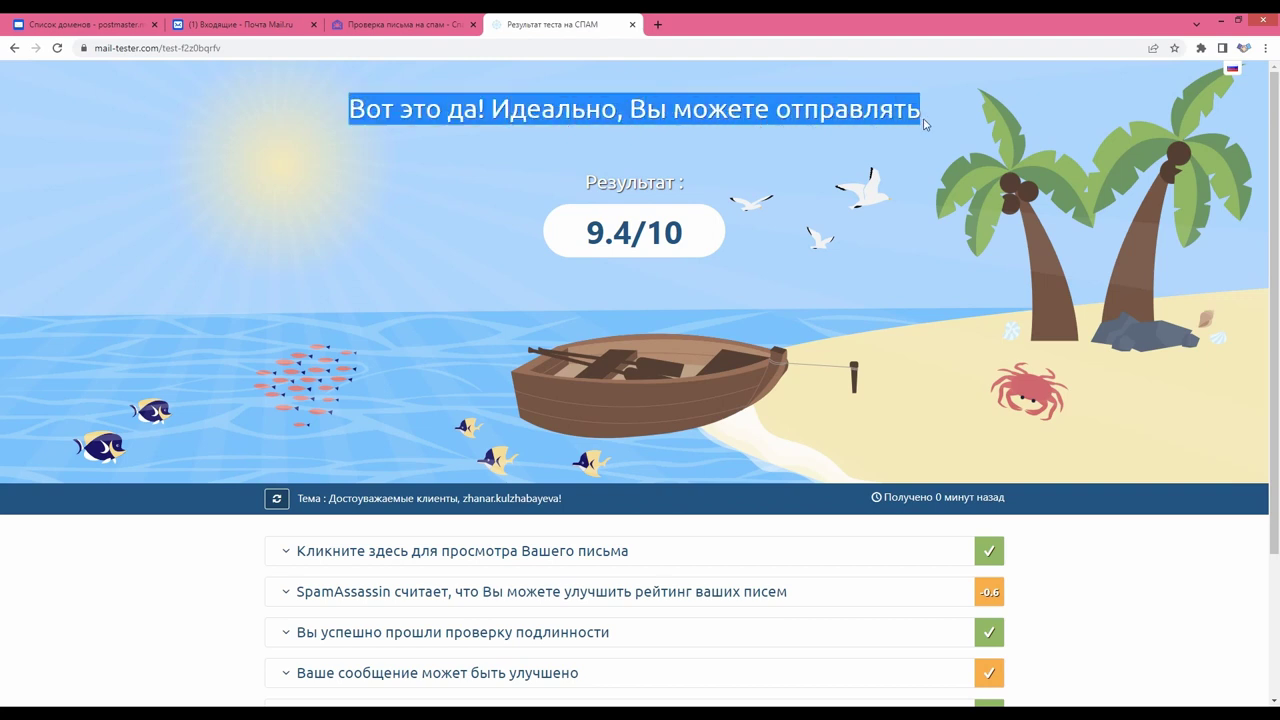
click(767, 240)
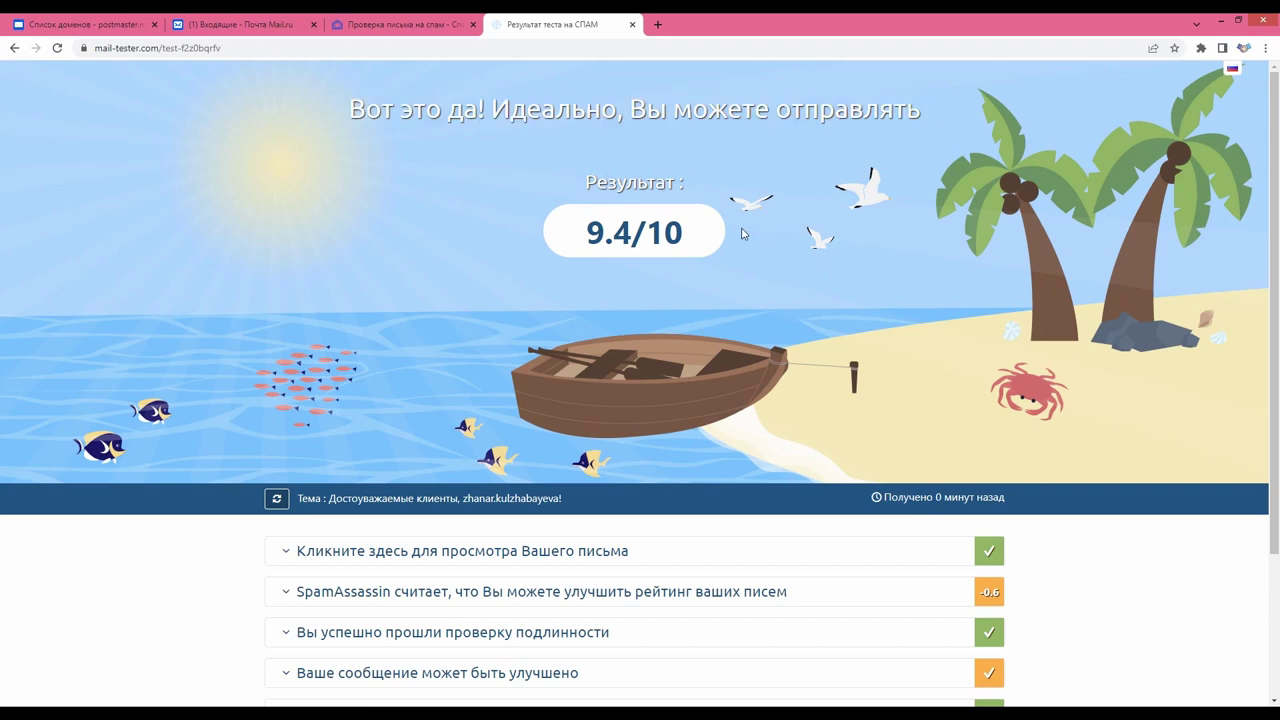
scroll(742, 233, down, 3)
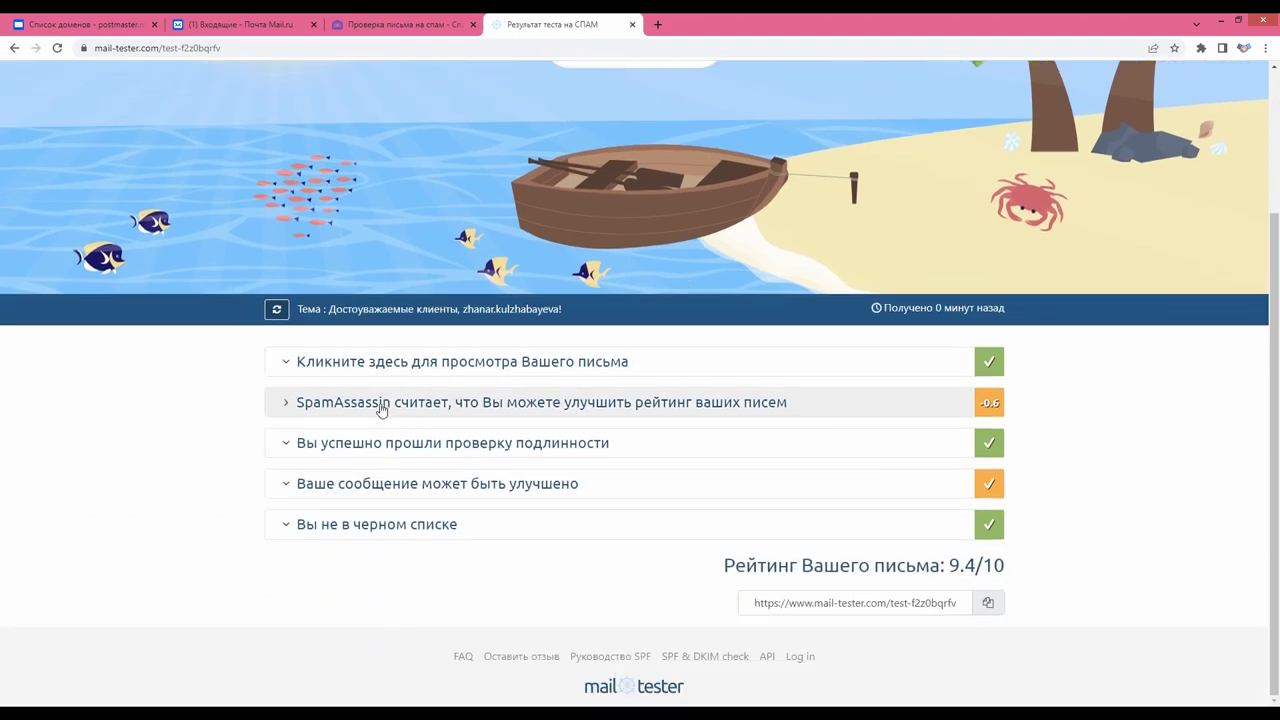
click(381, 408)
scroll(590, 460, down, 2)
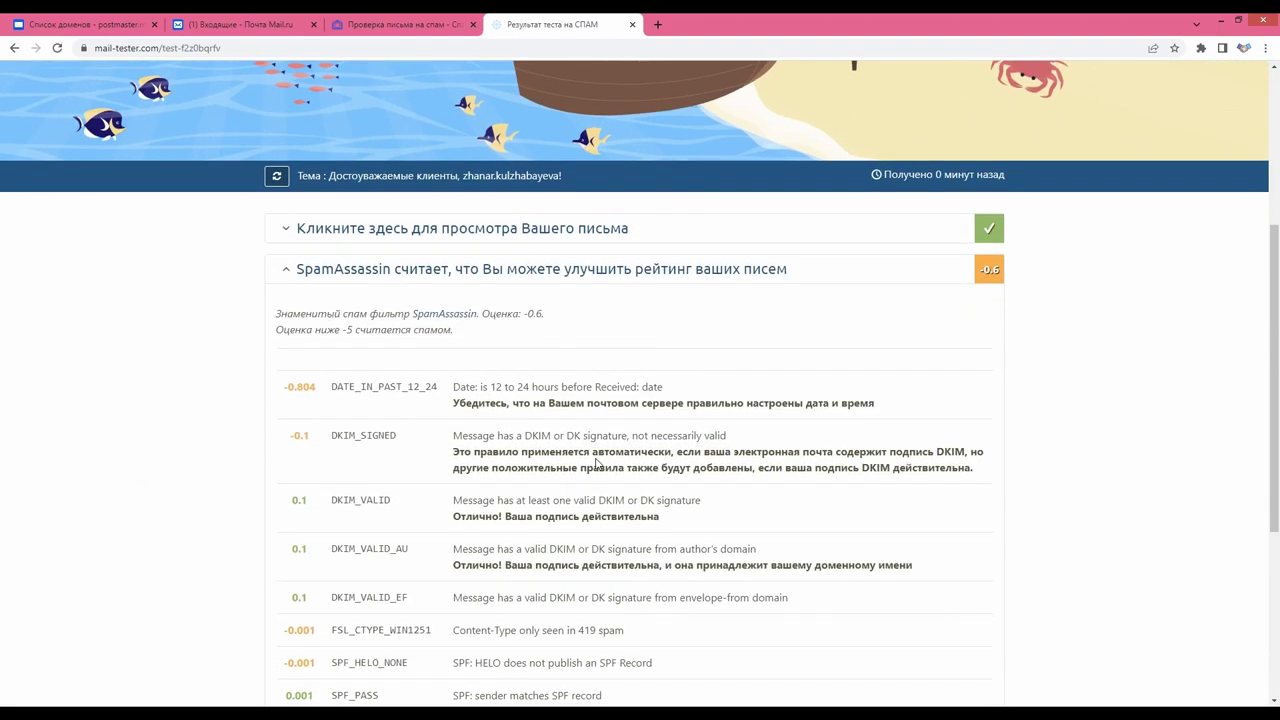
drag(553, 403, 880, 414)
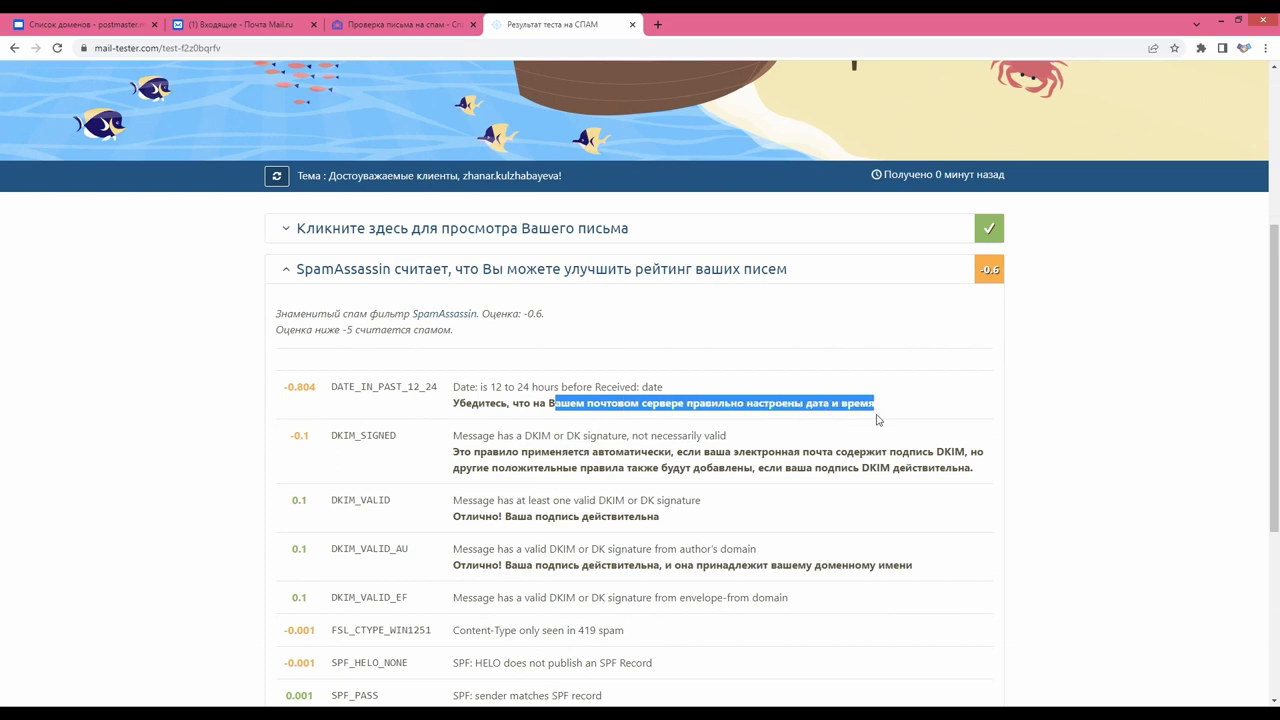
click(892, 407)
Return to the top of the results and go to the USU contacts page
scroll(892, 410, up, 1)
scroll(892, 410, up, 3)
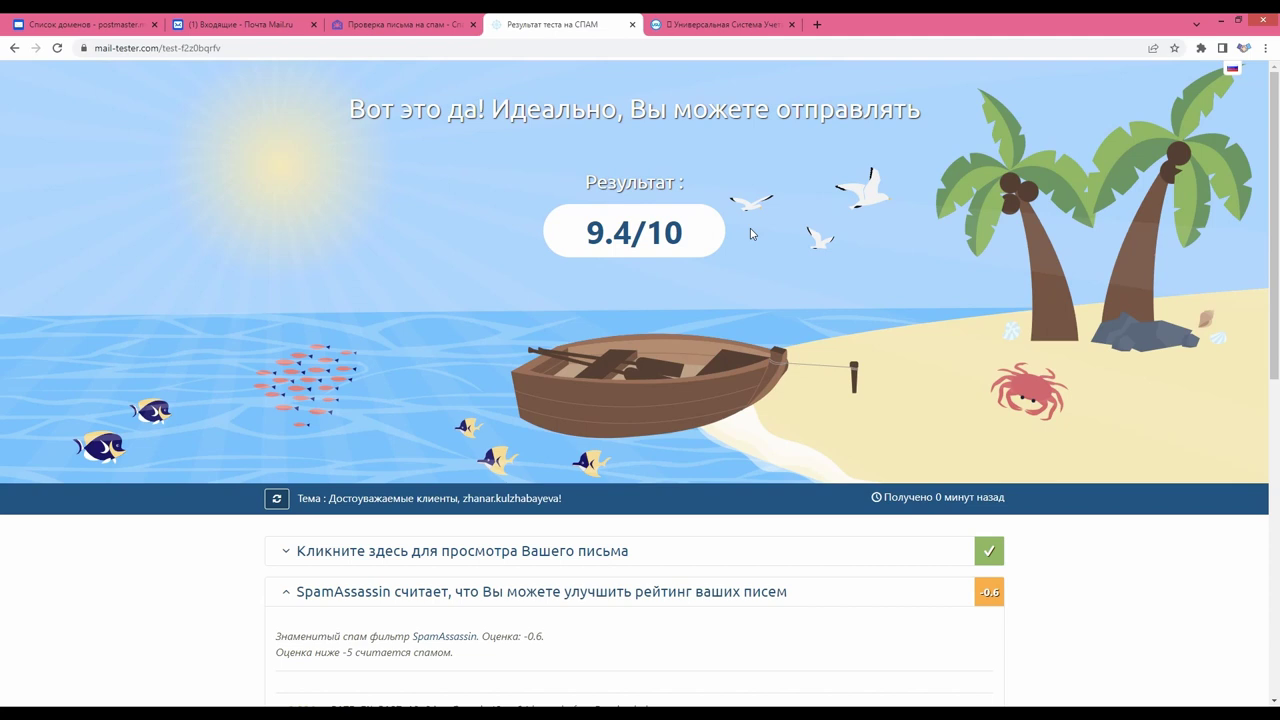
click(716, 24)
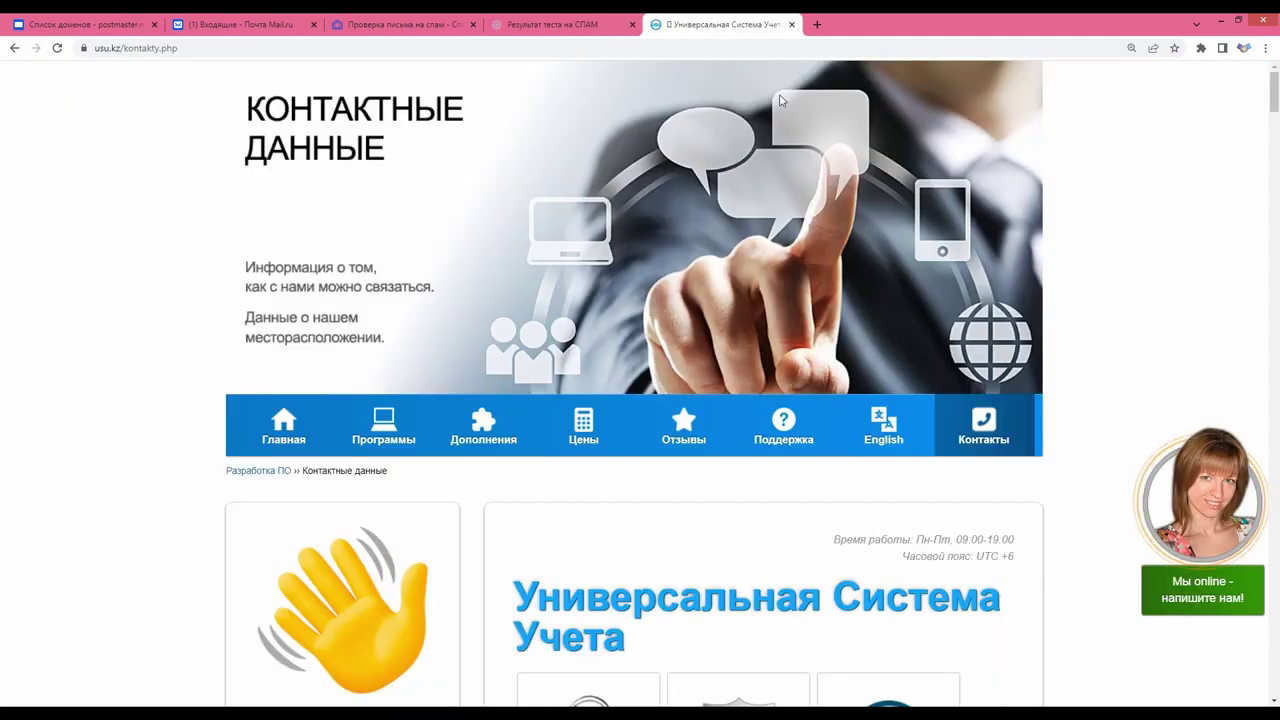